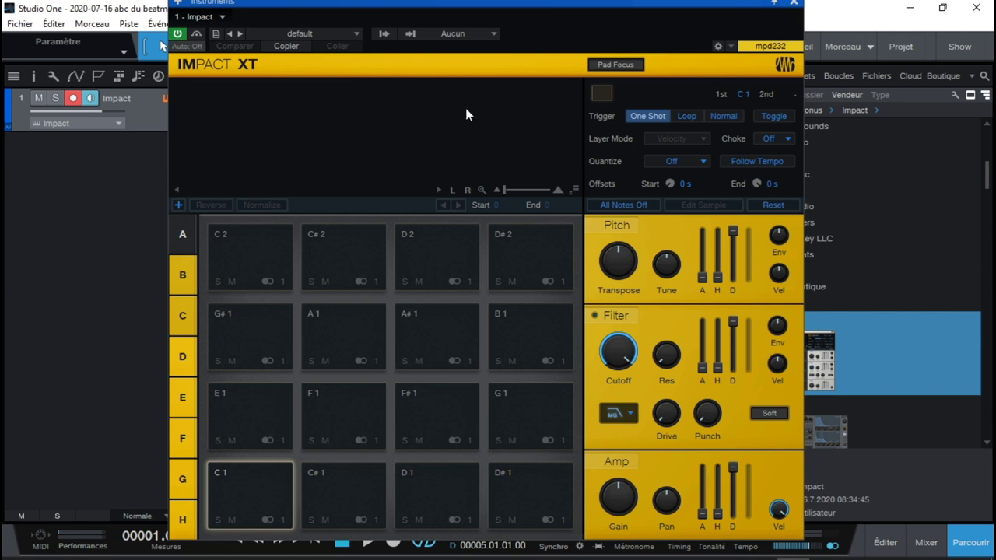
Step: Move the Impact XT window clear of the browser and look through its list of presets
{"action": "left_click_drag", "start_coordinate": [729, 6], "coordinate": [591, 6]}
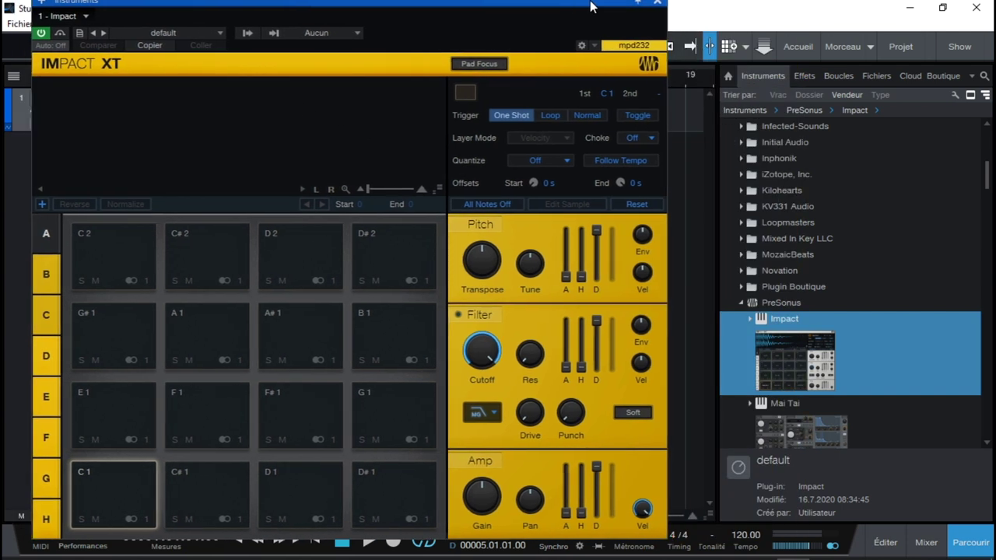
{"action": "left_click", "coordinate": [219, 32]}
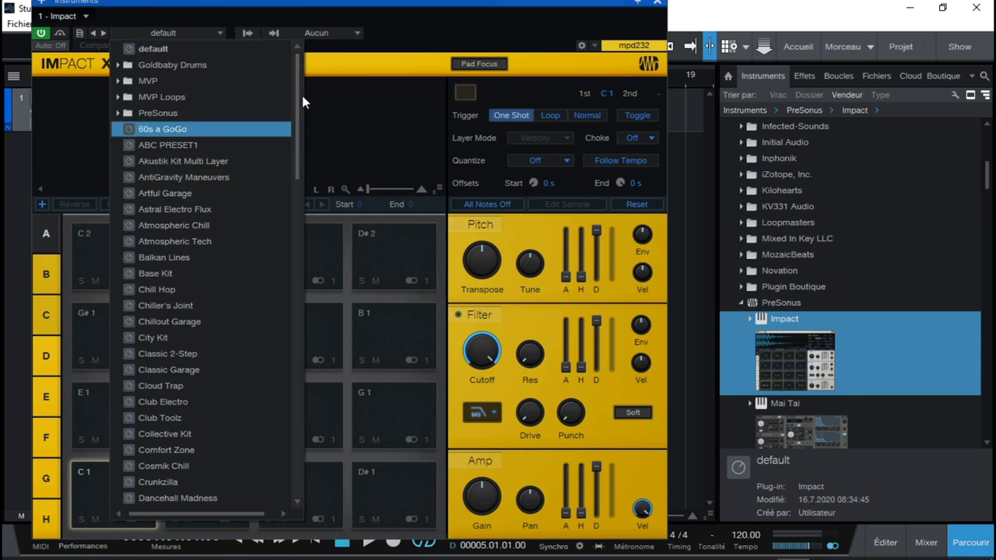
{"action": "left_click_drag", "start_coordinate": [298, 105], "coordinate": [285, 29]}
{"action": "left_click", "coordinate": [369, 19]}
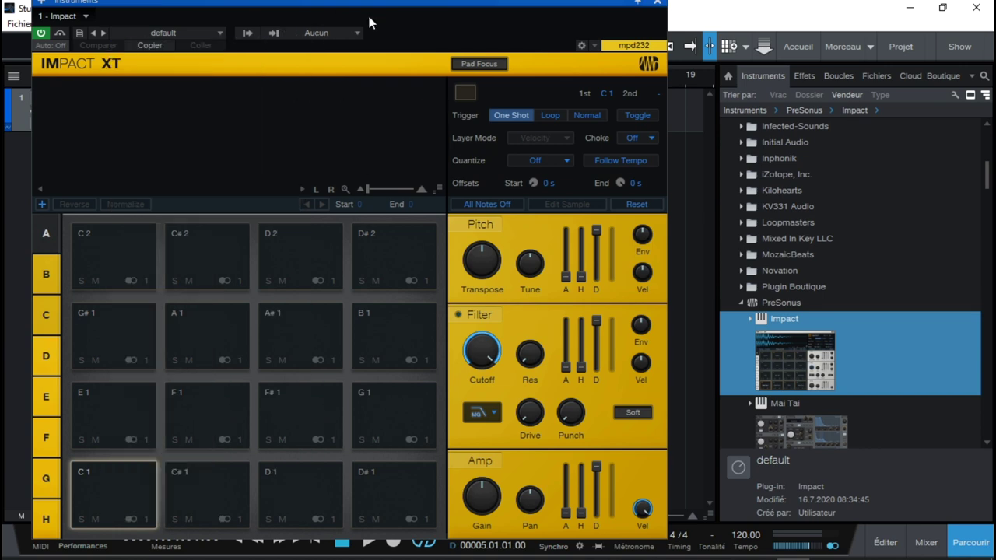
Step: Browse the desktop files to the DRUMS folder inside ONE SHOT PACK ABC VOL1
{"action": "left_click", "coordinate": [876, 75]}
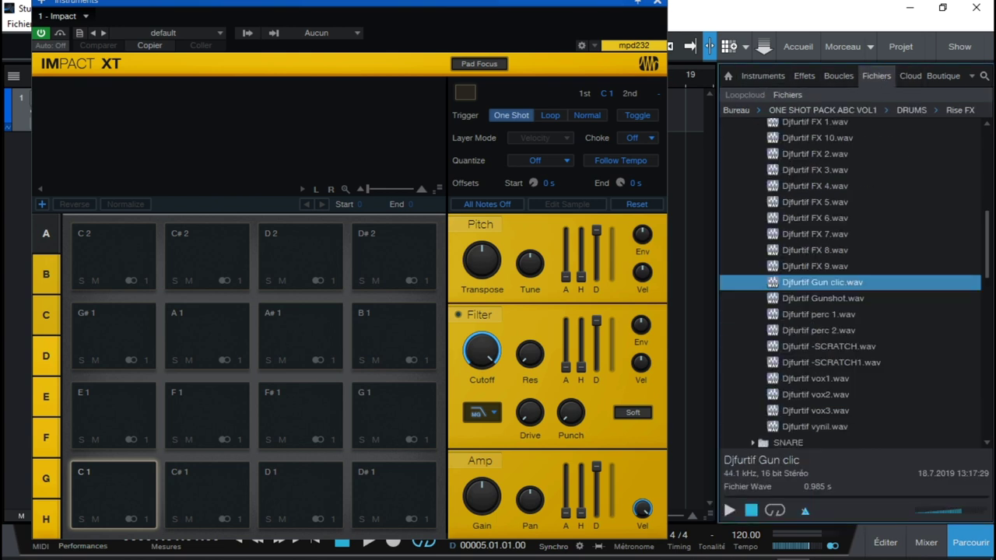
{"action": "left_click_drag", "start_coordinate": [990, 233], "coordinate": [990, 125]}
{"action": "left_click", "coordinate": [726, 126]}
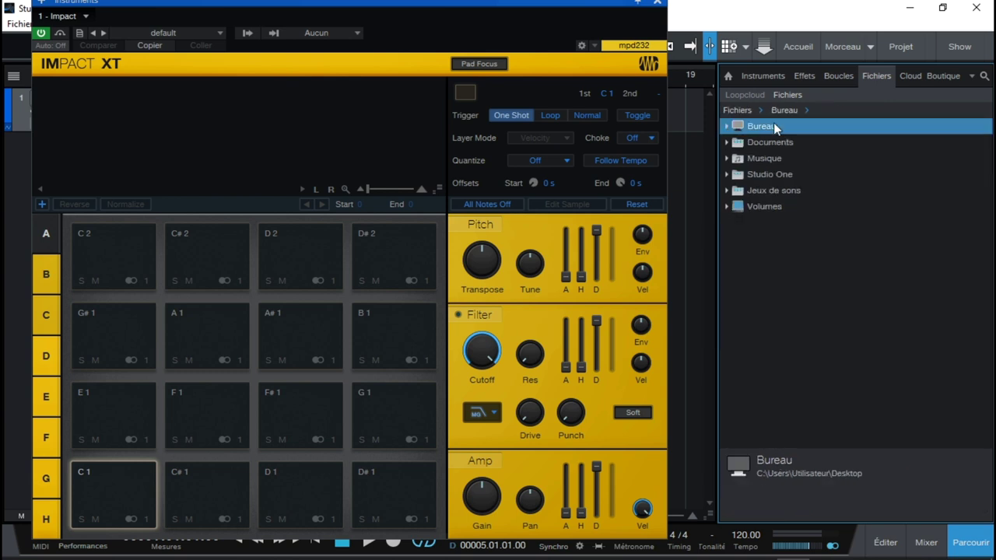
{"action": "left_click", "coordinate": [726, 126]}
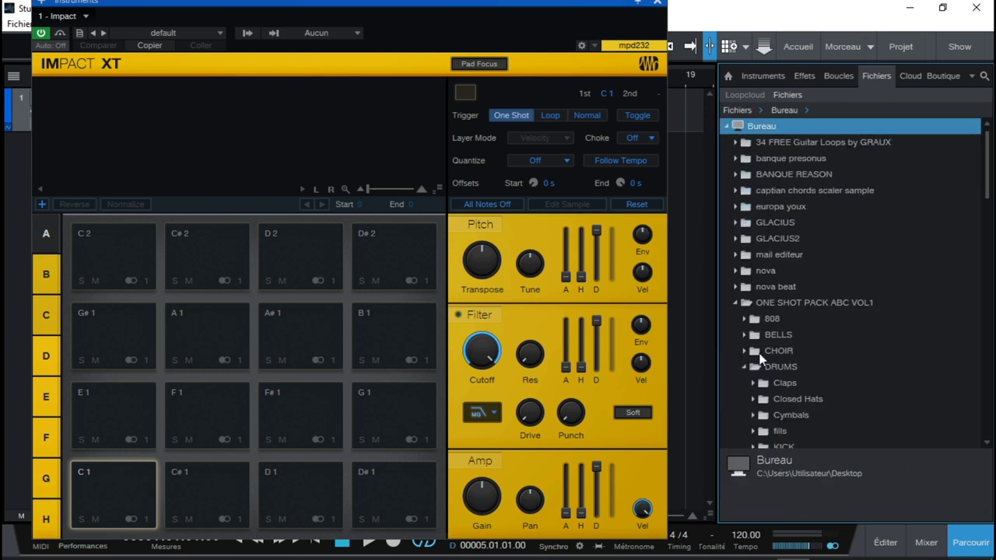
{"action": "double_click", "coordinate": [796, 305]}
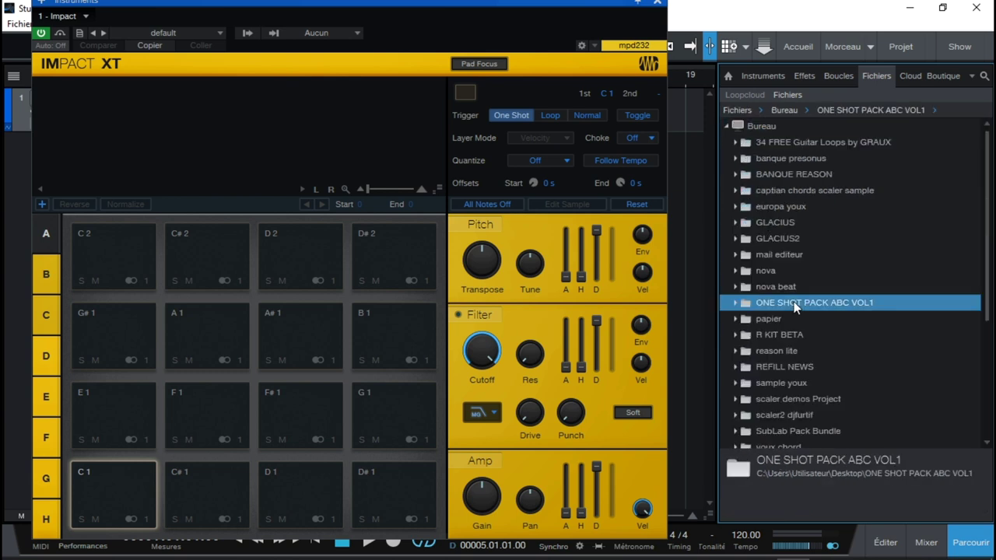
{"action": "left_click", "coordinate": [736, 303]}
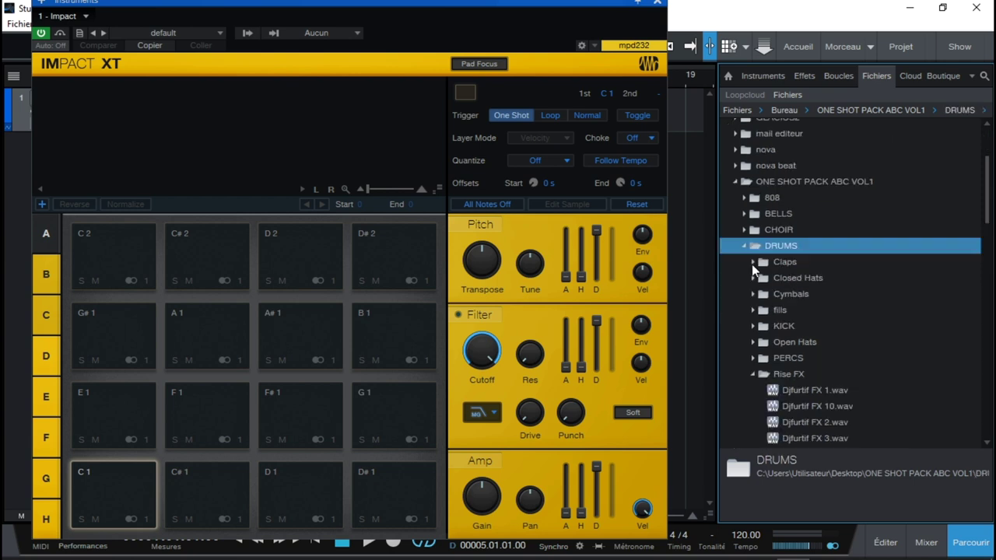
Step: Preview Djfurtif FX 1.wav from the Rise FX folder and load Djfurtif FX 10.wav onto the D# 1 pad
{"action": "left_click", "coordinate": [810, 391]}
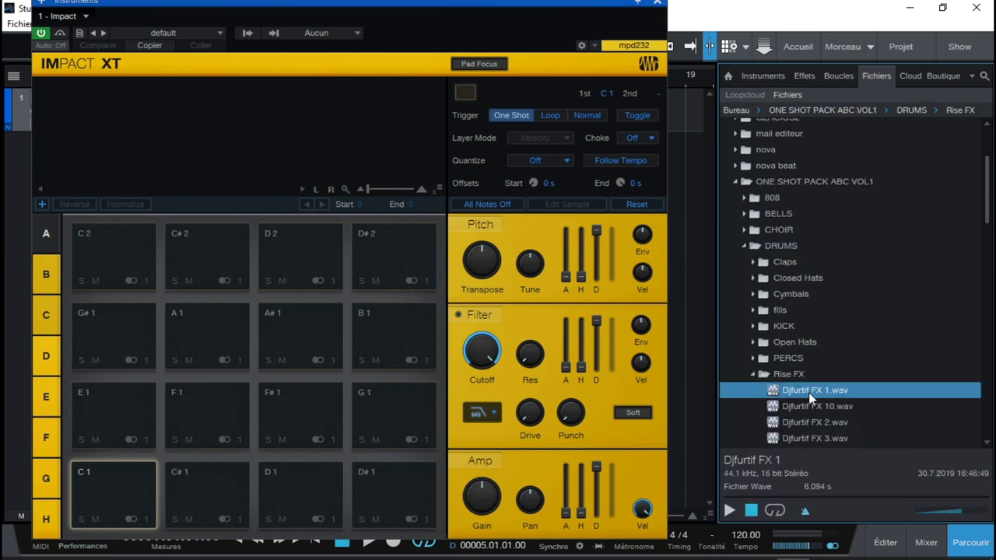
{"action": "left_click", "coordinate": [729, 512]}
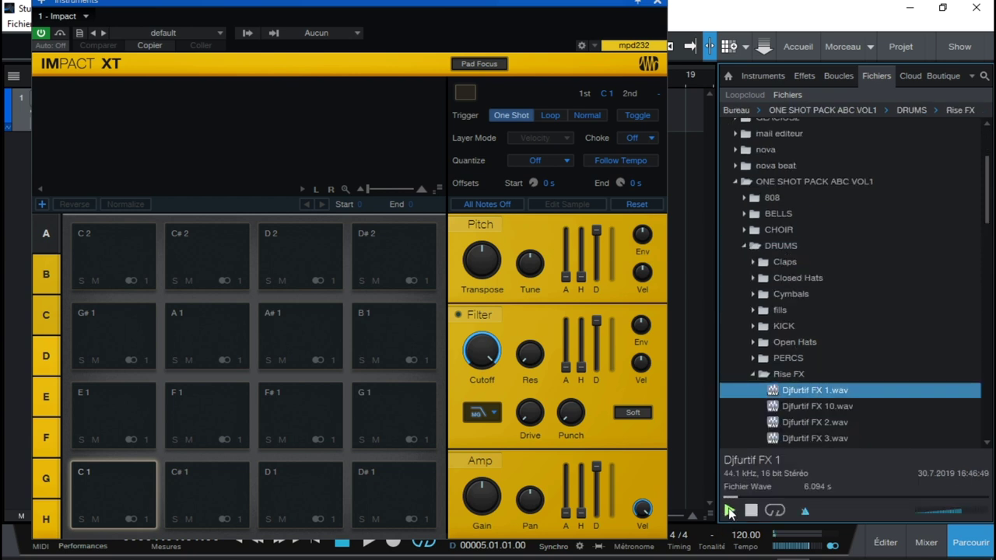
{"action": "left_click", "coordinate": [798, 406]}
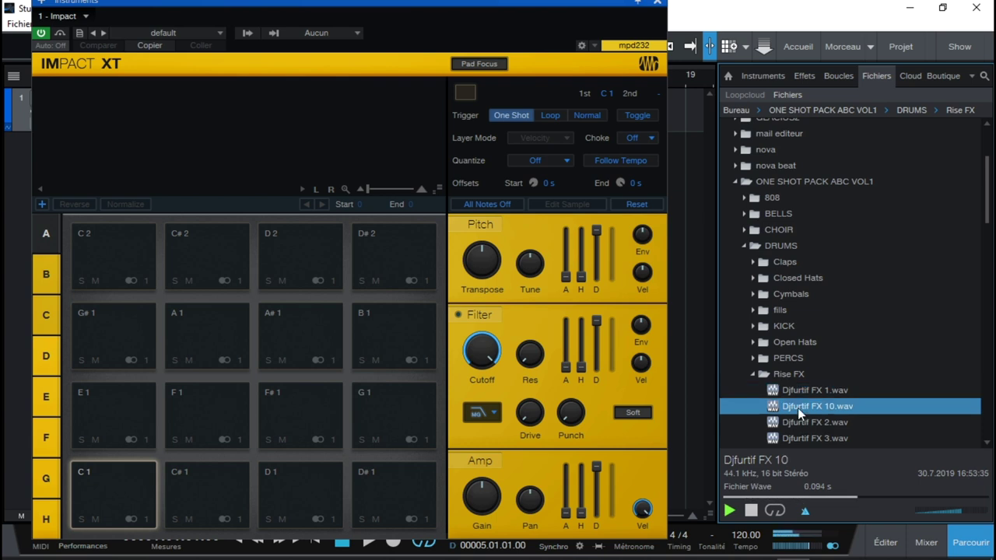
{"action": "left_click_drag", "start_coordinate": [797, 408], "coordinate": [382, 491]}
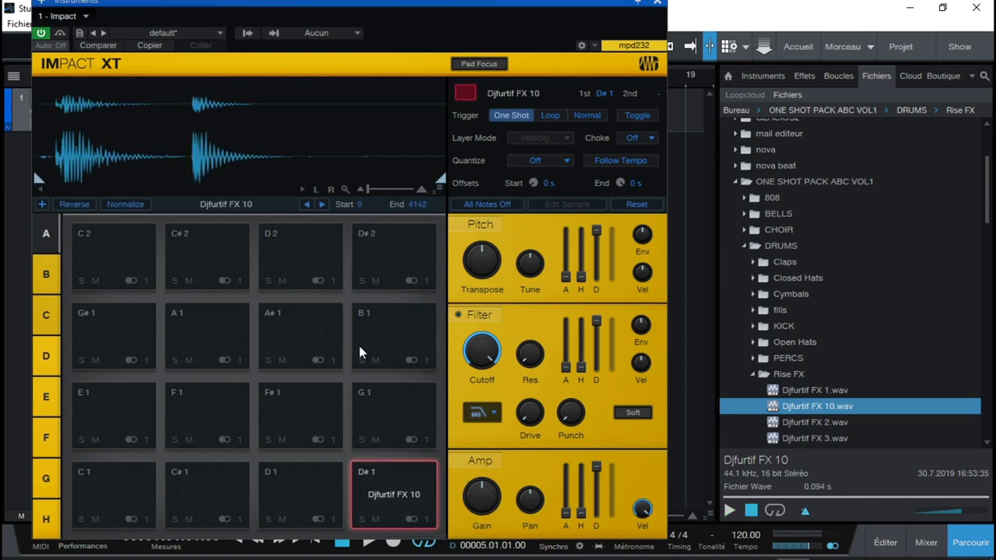
{"action": "left_click", "coordinate": [372, 465]}
Step: Load the ABC PRESET1 preset into Impact XT
{"action": "left_click", "coordinate": [217, 32]}
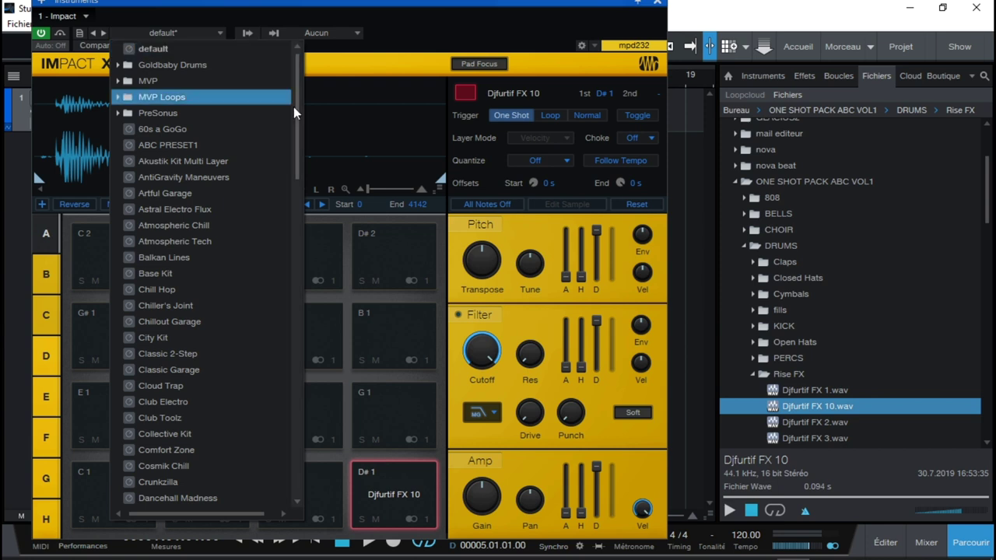
{"action": "left_click", "coordinate": [177, 147]}
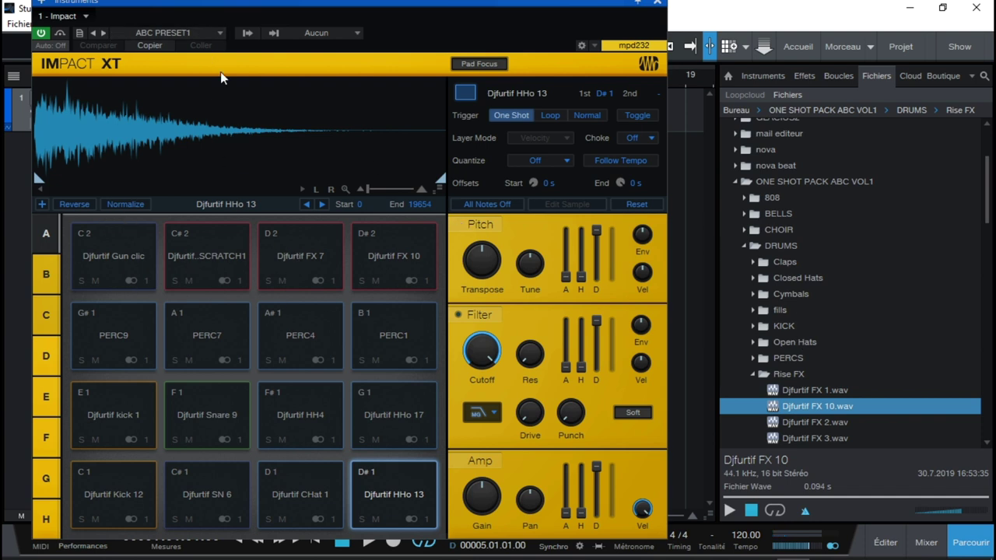
{"action": "left_click", "coordinate": [220, 32]}
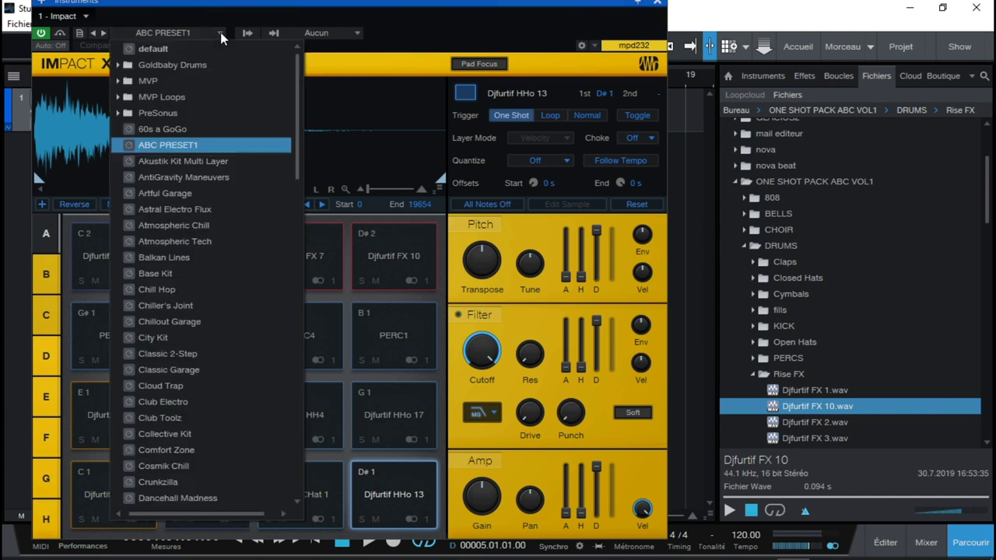
{"action": "left_click", "coordinate": [84, 35]}
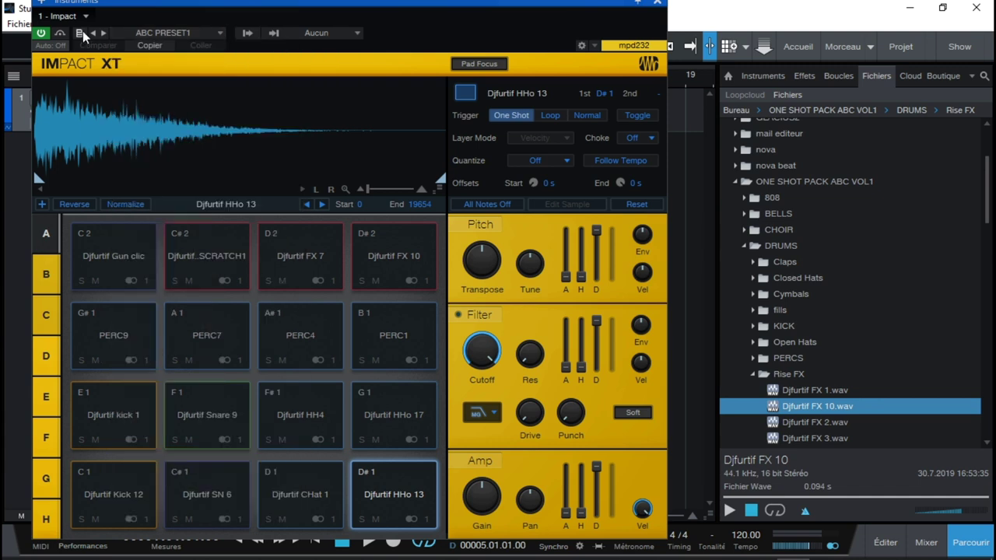
Step: View the commands for storing and exporting the preset, and close the Impact XT window
{"action": "left_click", "coordinate": [80, 34]}
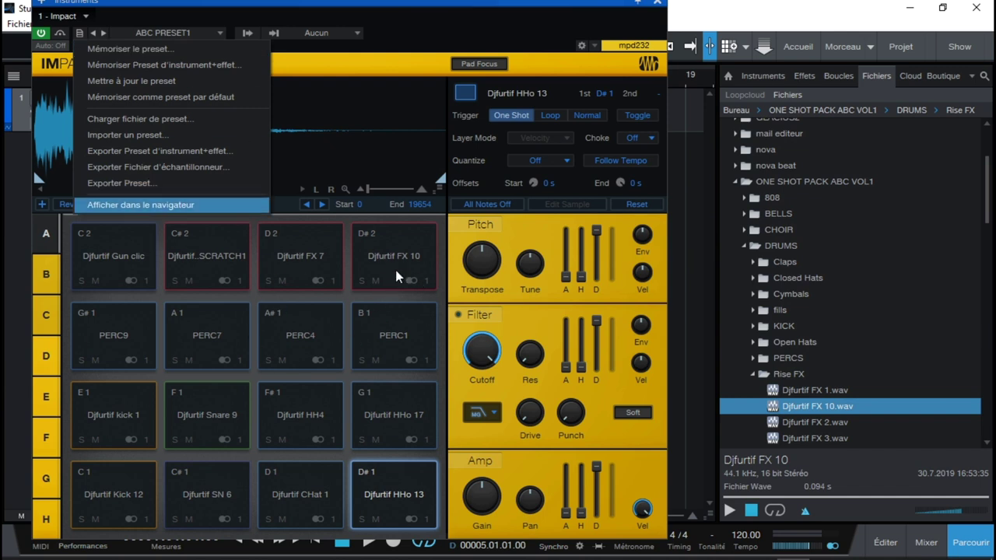
{"action": "left_click", "coordinate": [545, 9]}
{"action": "left_click", "coordinate": [662, 4]}
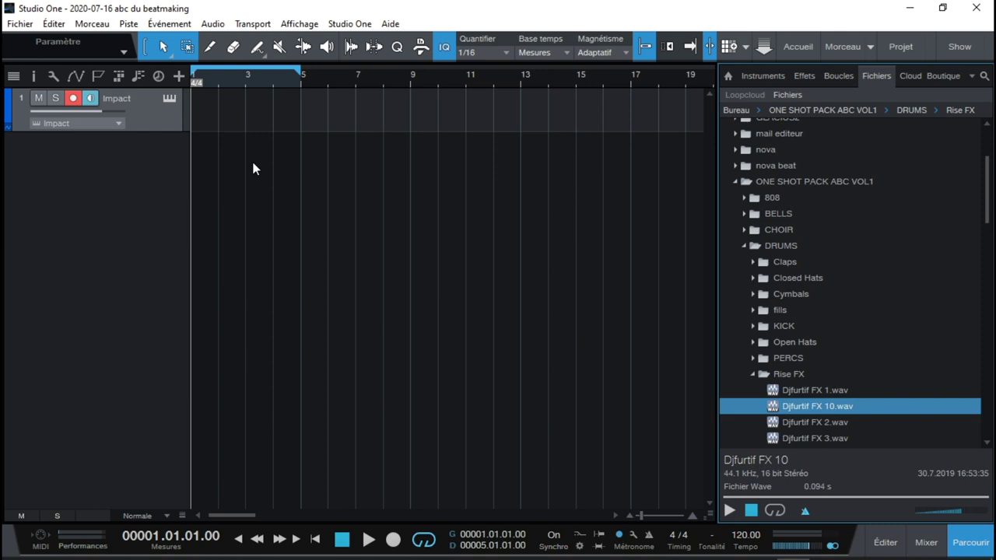
Step: Turn on the metronome and record a four-bar closed hi-hat pattern on the Impact track with the browser hidden
{"action": "left_click", "coordinate": [649, 535]}
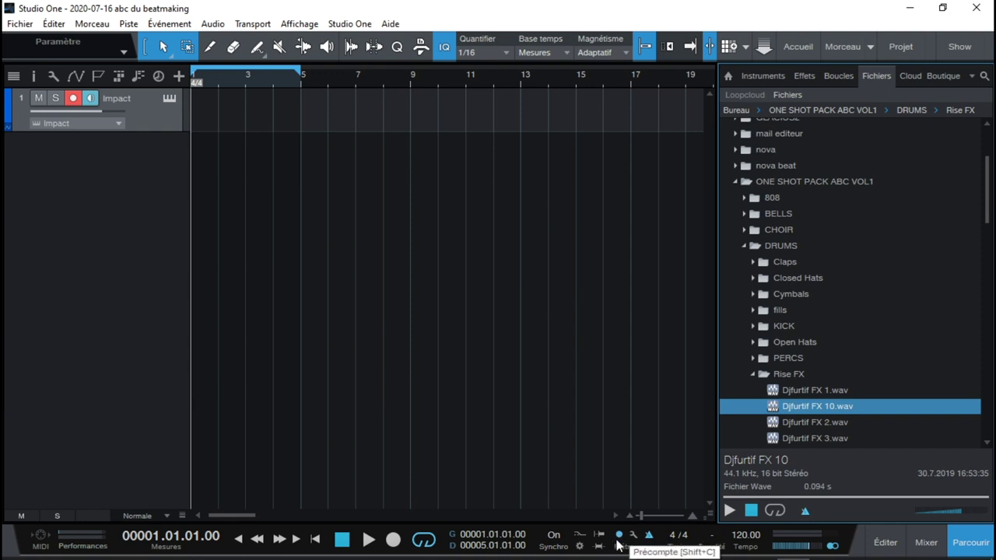
{"action": "left_click", "coordinate": [970, 537]}
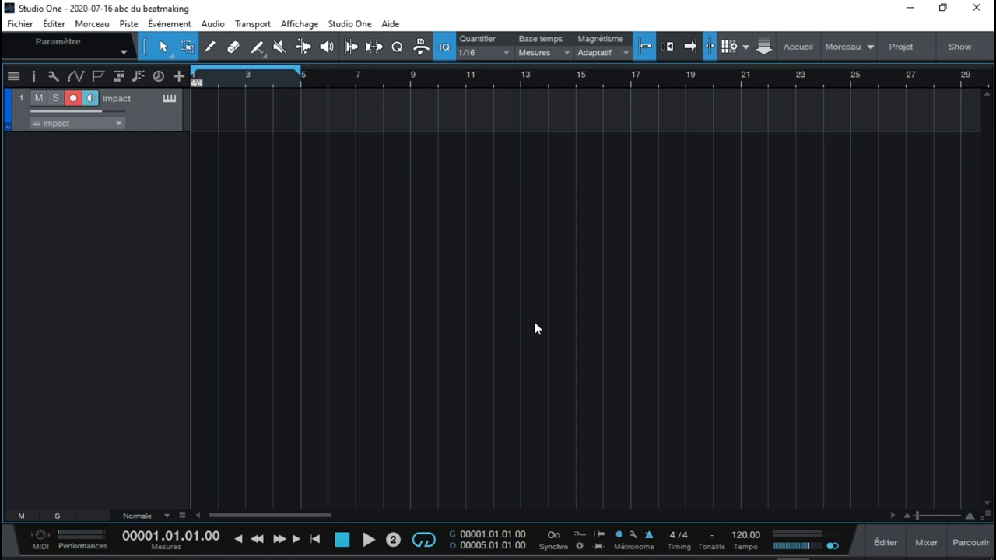
{"action": "key", "text": "KP_Multiply"}
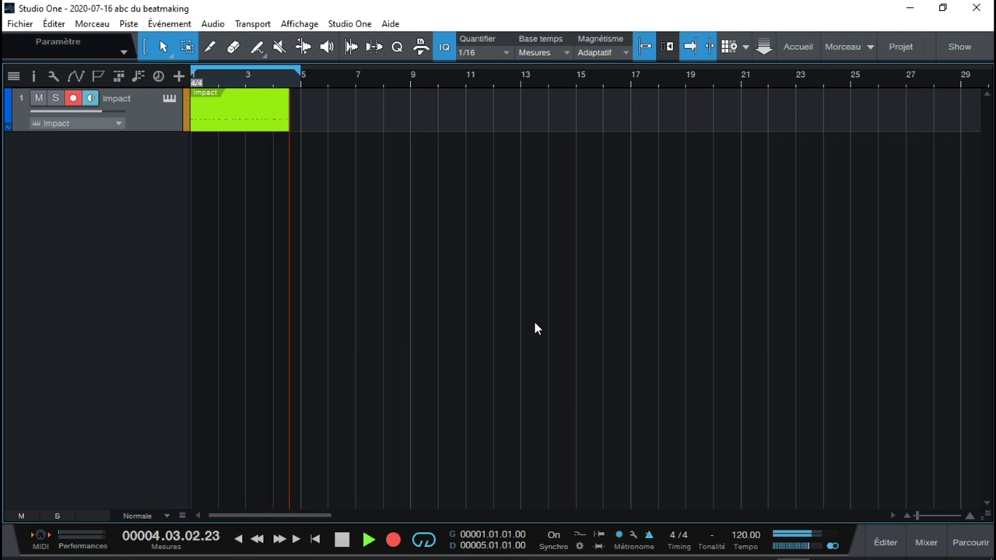
{"action": "key", "text": "space"}
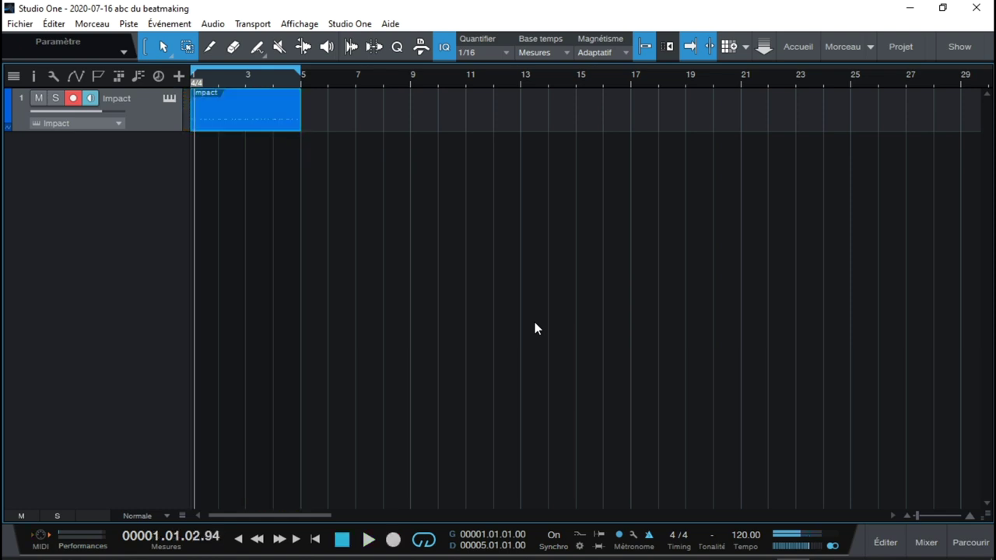
Step: Quantize all recorded hi-hat notes of the Impact part to 1/8 in the drum editor and play back the result
{"action": "double_click", "coordinate": [269, 129]}
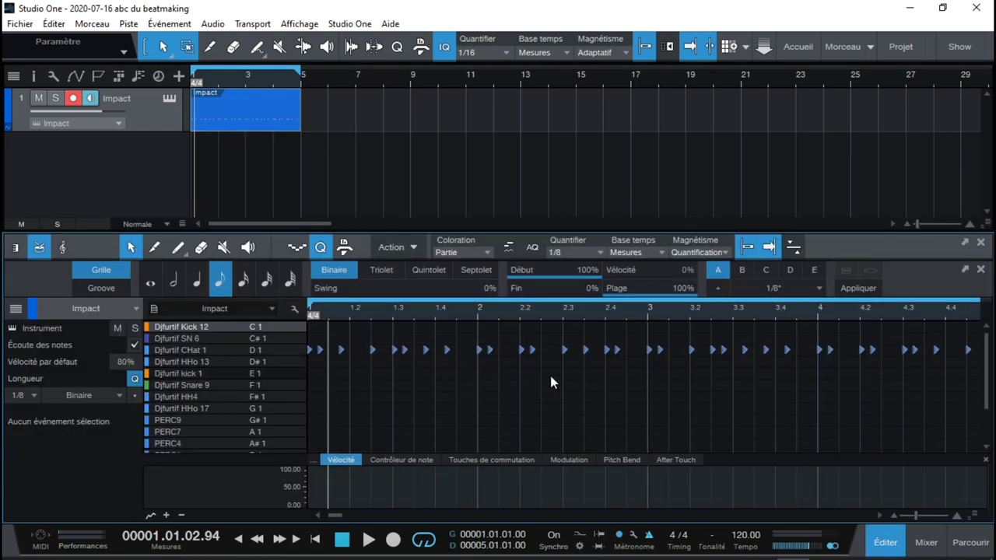
{"action": "left_click", "coordinate": [372, 398]}
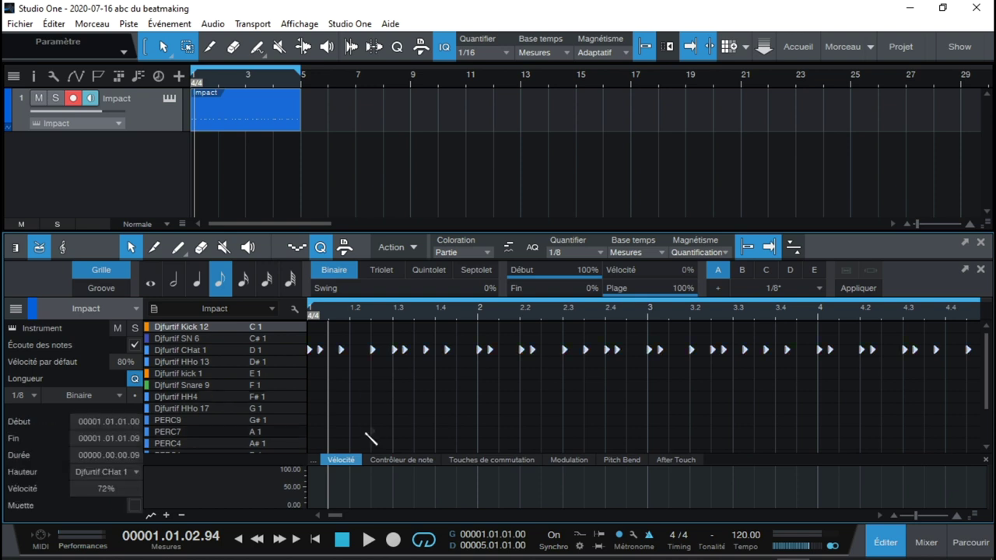
{"action": "left_click", "coordinate": [850, 294]}
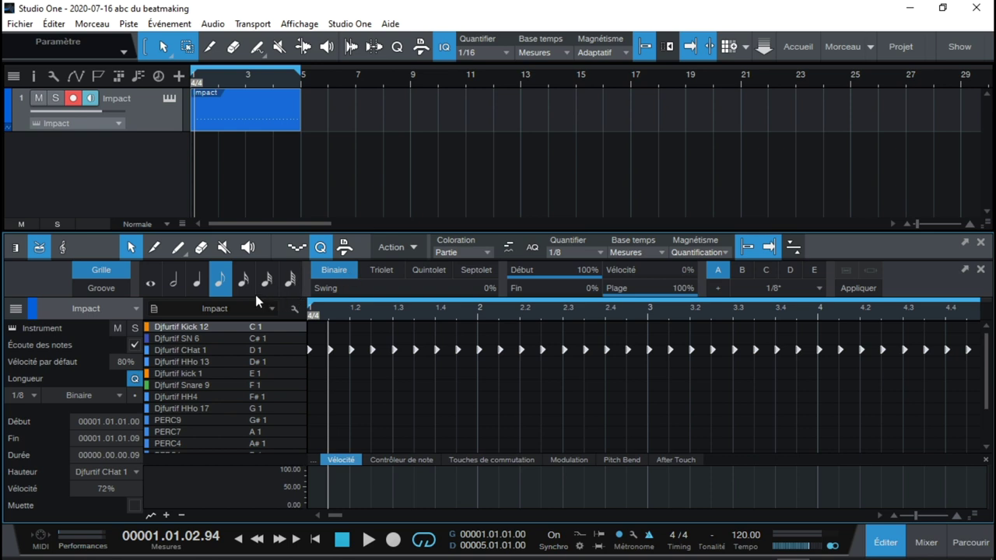
{"action": "key", "text": "space"}
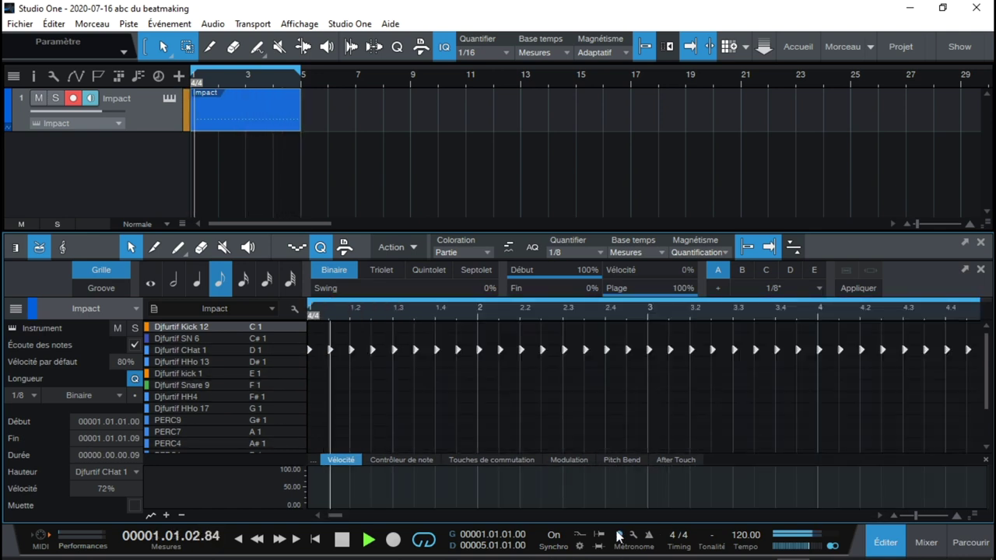
{"action": "key", "text": "space"}
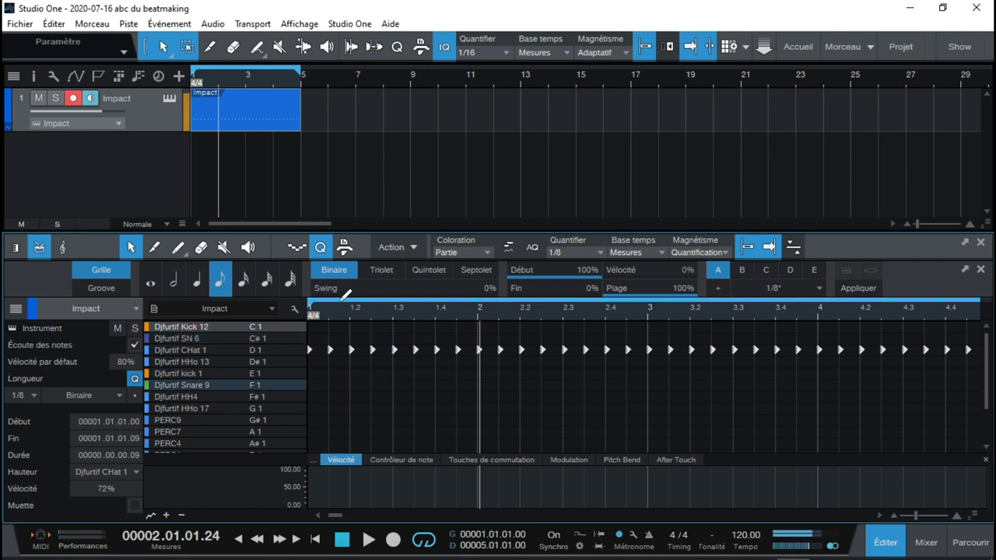
Step: Record Djfurtif Snare 9 hits on the third beat of each of the four bars into the Impact part
{"action": "key", "text": "space"}
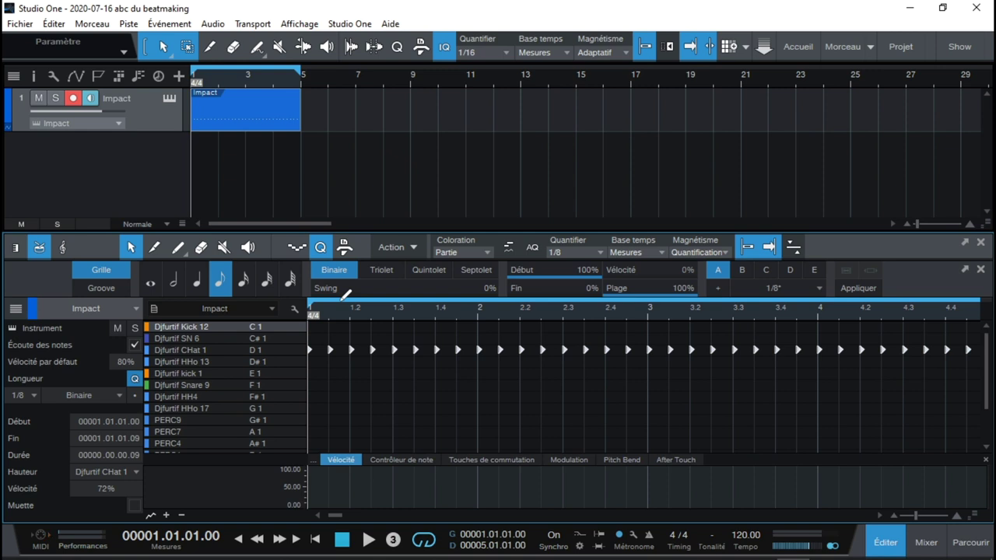
{"action": "key", "text": "KP_Multiply"}
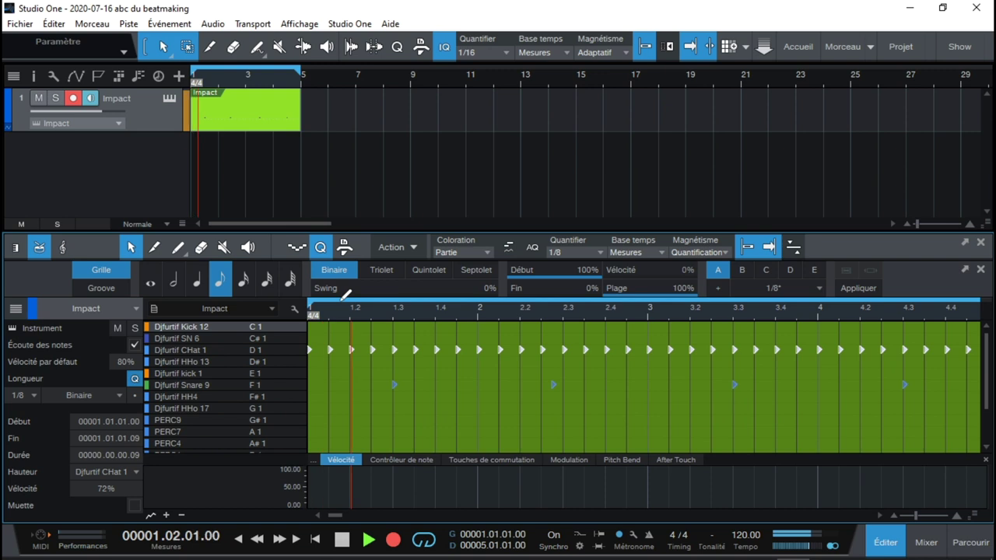
{"action": "key", "text": "space"}
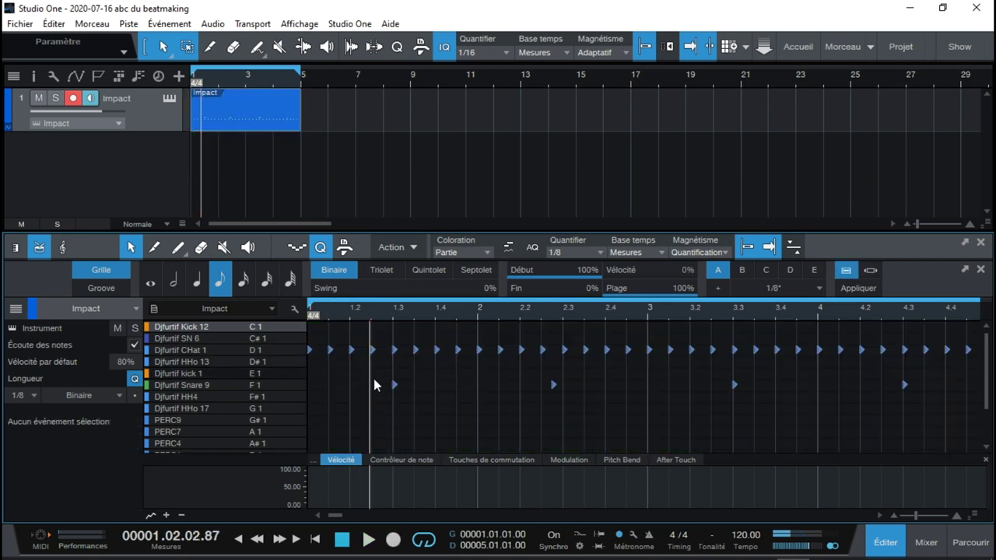
Step: Quantize all hi-hat and snare notes to 1/8 and start playback of the loop
{"action": "key", "text": "ctrl+a"}
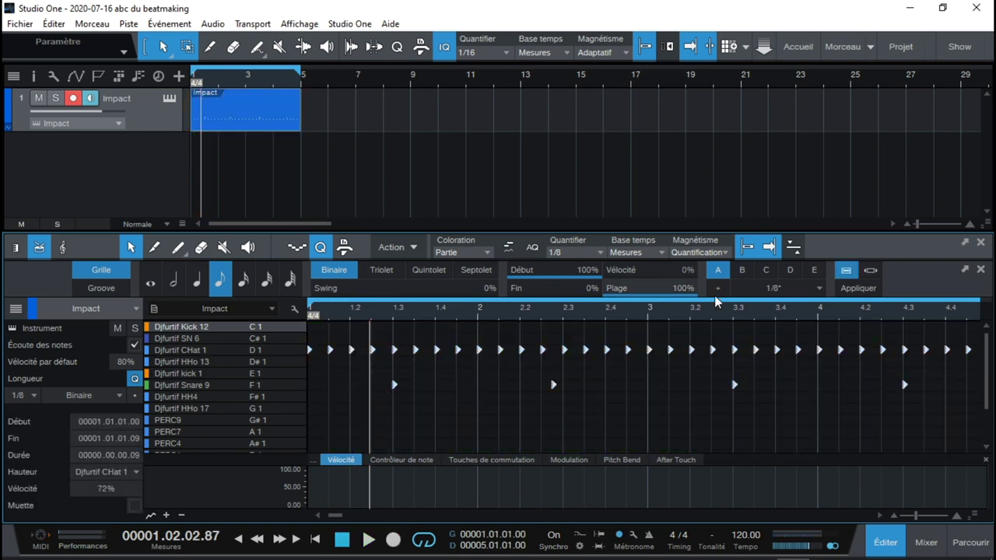
{"action": "left_click", "coordinate": [858, 289]}
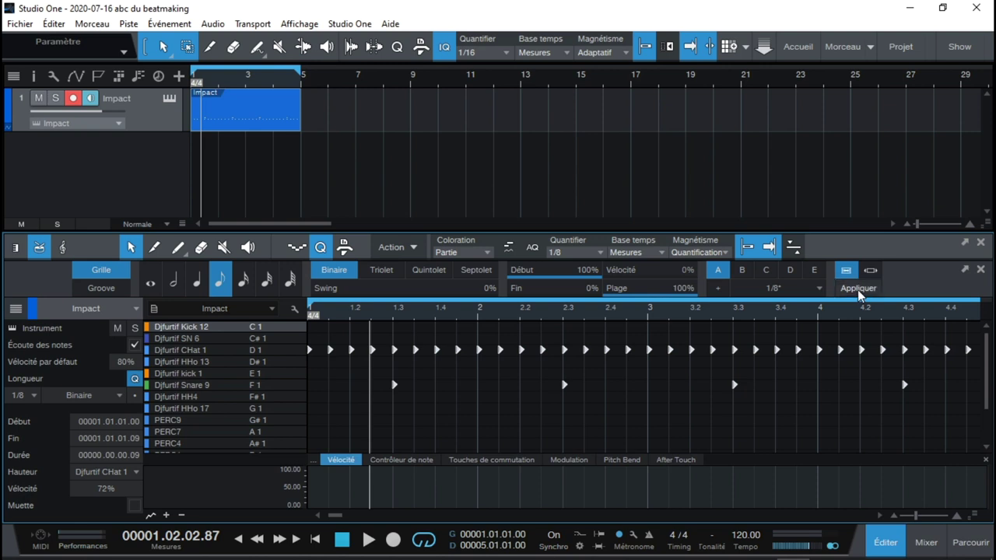
{"action": "key", "text": "space"}
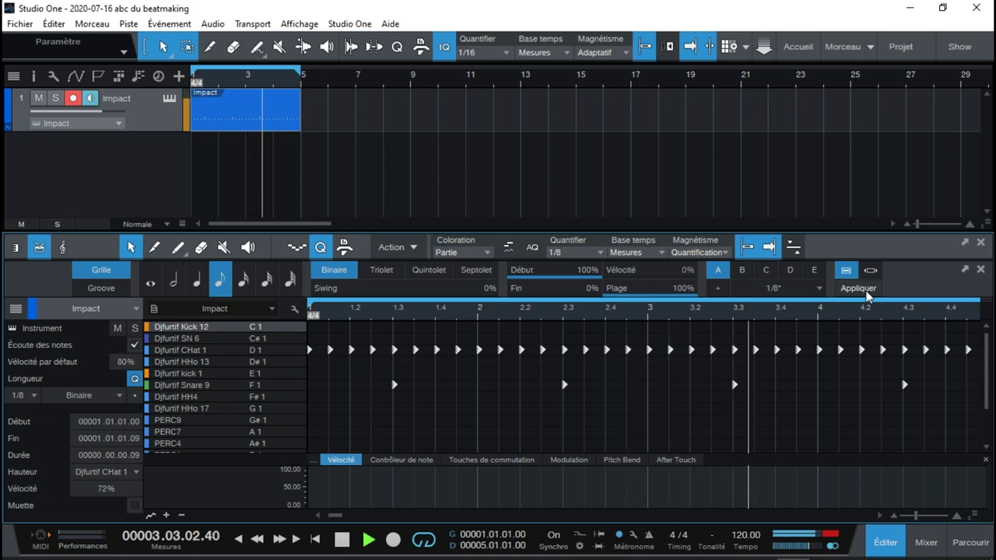
Step: Lower the Impact channel volume to -3.4 dB in the mixer and reset the Main output's clip indicator
{"action": "key", "text": "F3"}
{"action": "left_click_drag", "start_coordinate": [221, 403], "coordinate": [225, 415]}
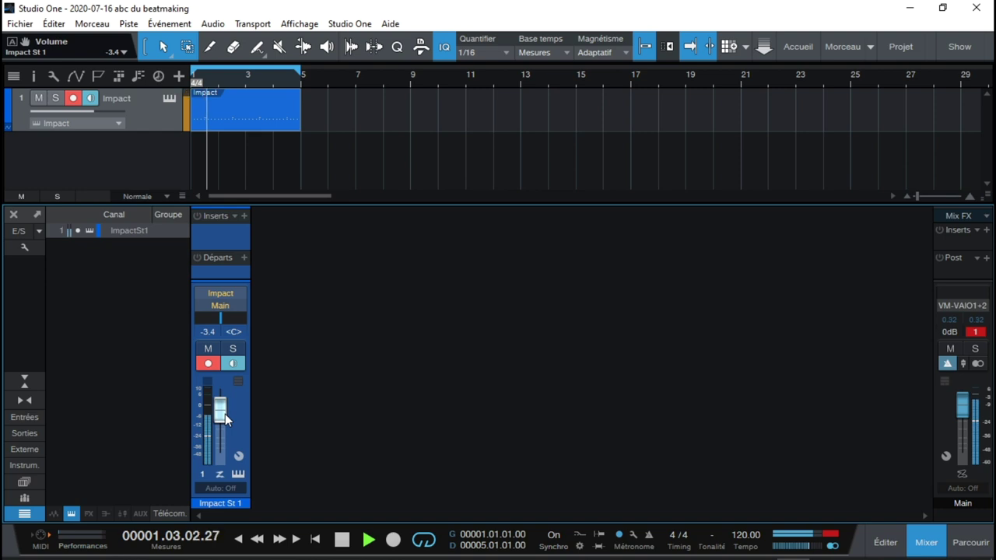
{"action": "left_click", "coordinate": [975, 332]}
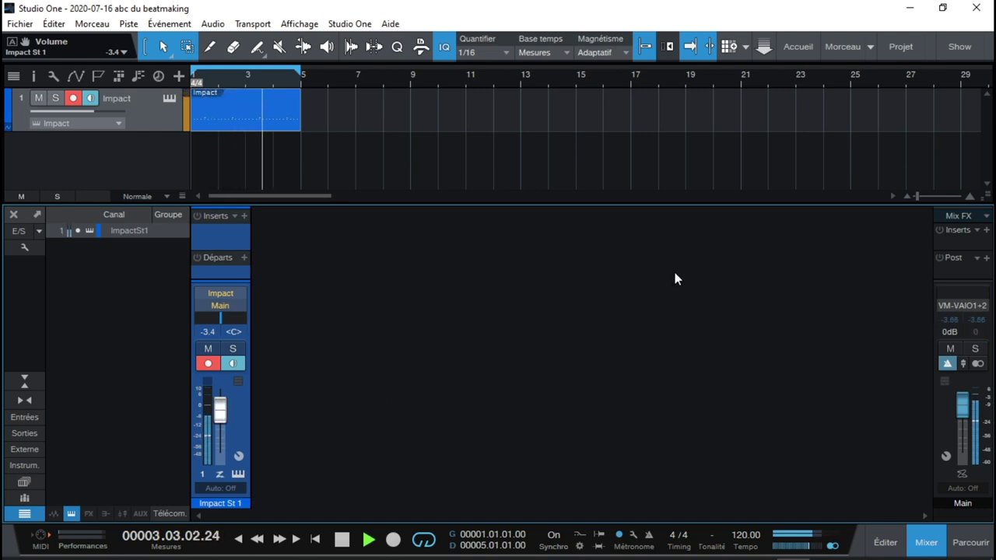
Step: Return from the mixer to the drum editor and record a Djfurtif Kick 12 pattern across the four bars
{"action": "key", "text": "F3"}
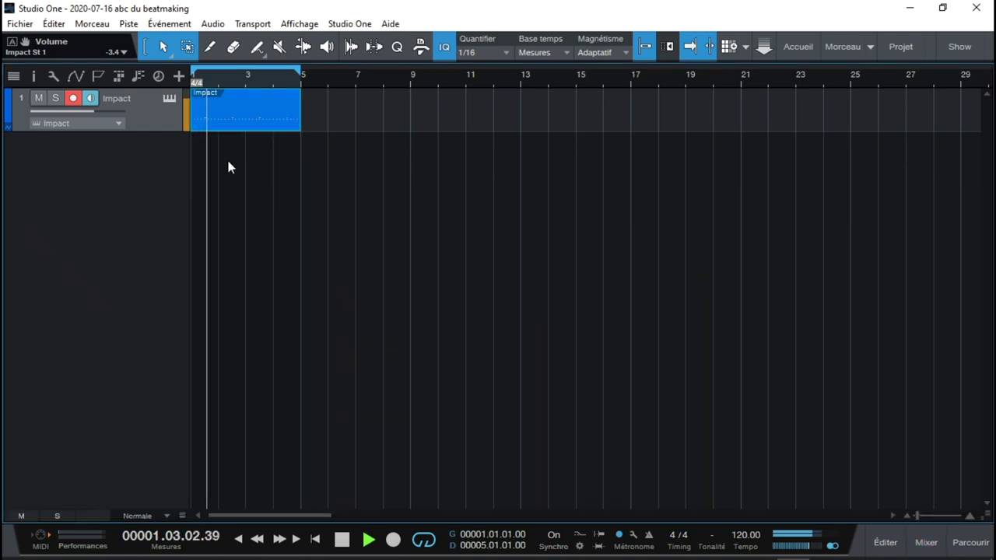
{"action": "key", "text": "F2"}
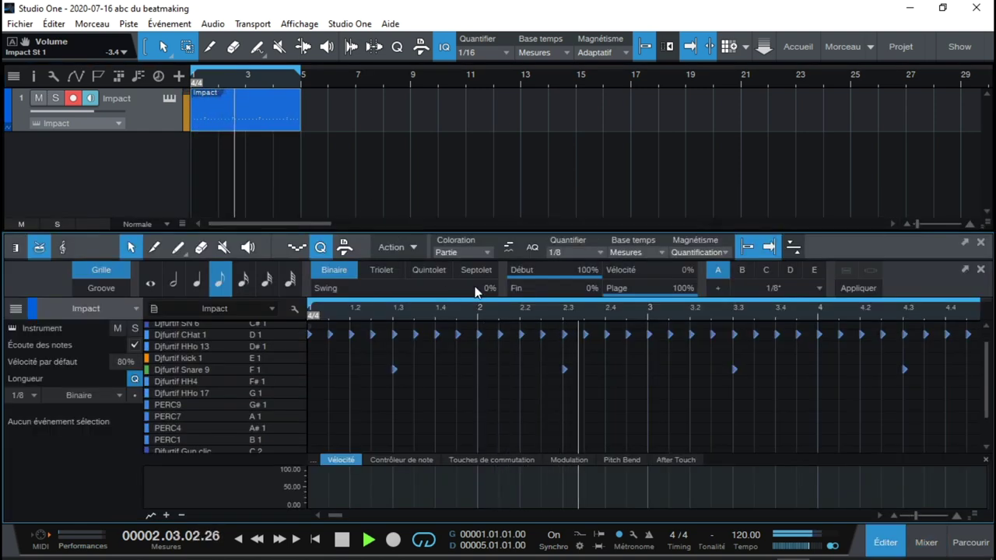
{"action": "key", "text": "space"}
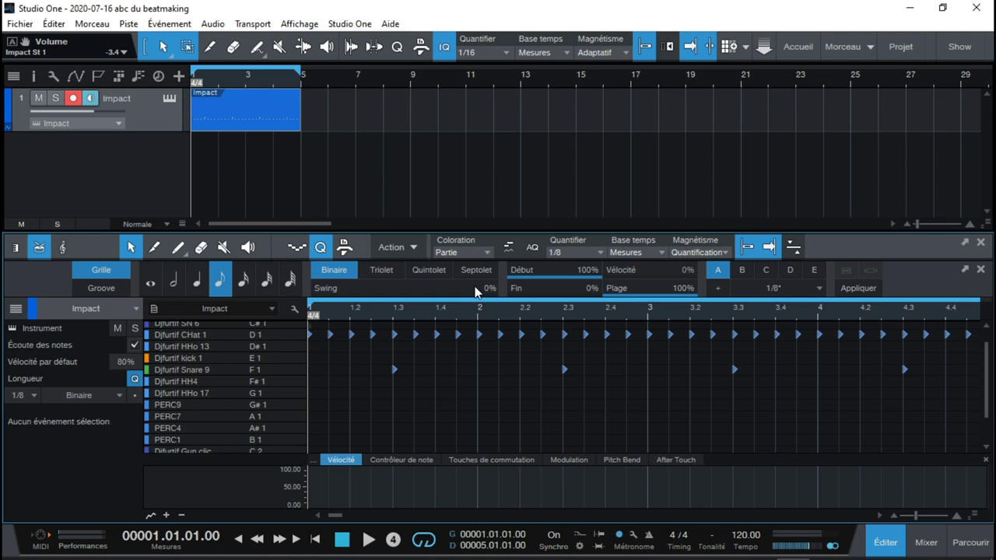
{"action": "key", "text": "KP_Multiply"}
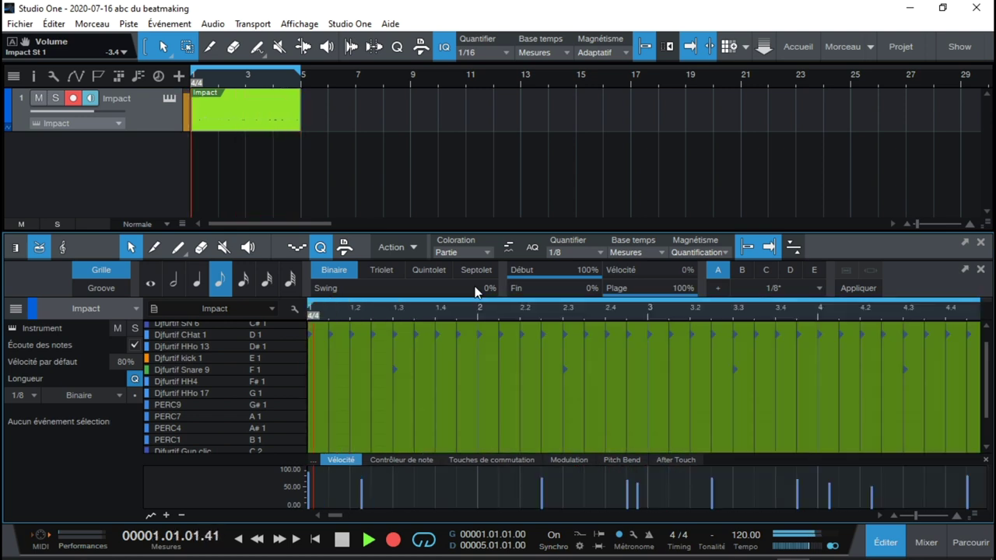
{"action": "key", "text": "space"}
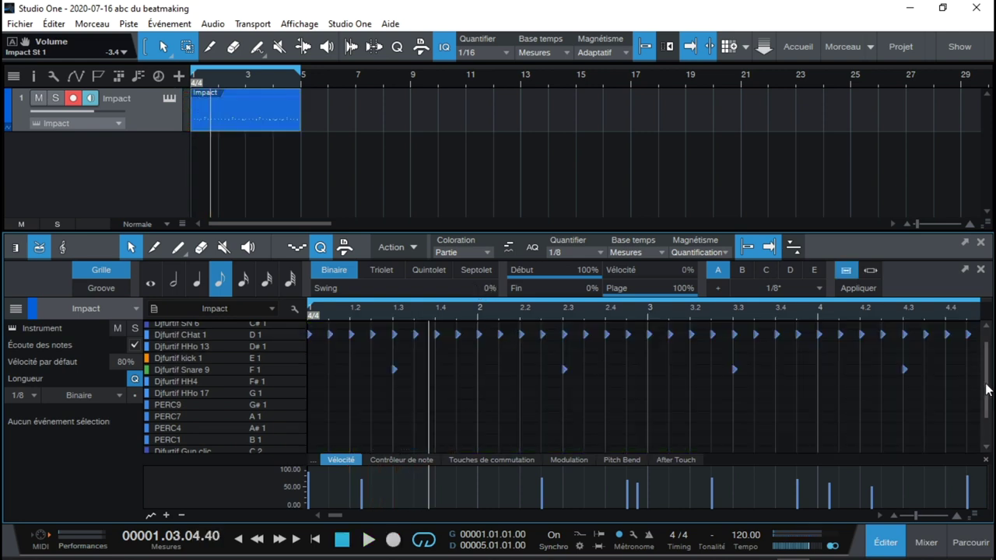
Step: Quantize the newly recorded Djfurtif Kick 12 notes to 1/8 and play back the result
{"action": "scroll", "coordinate": [986, 389], "scroll_direction": "up", "scroll_amount": 1}
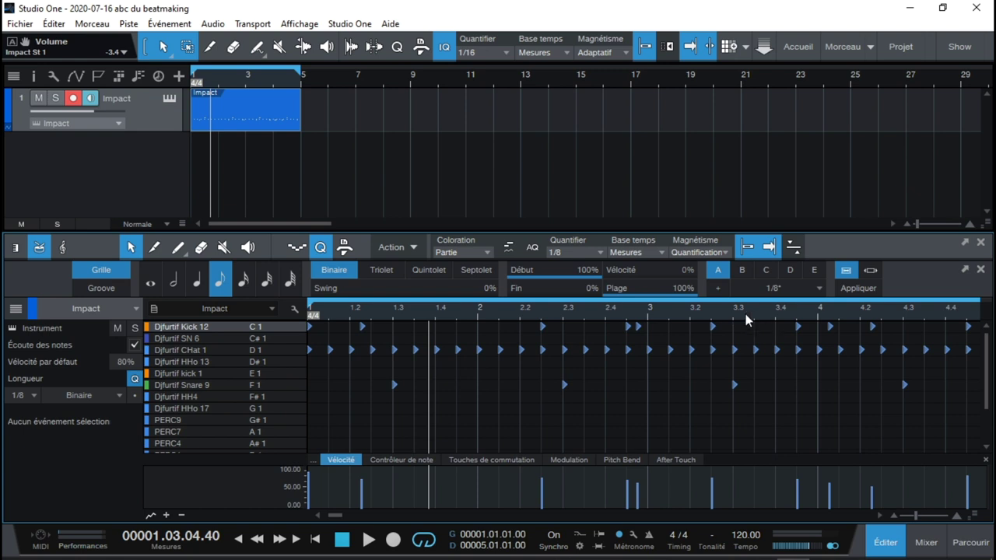
{"action": "left_click", "coordinate": [857, 289]}
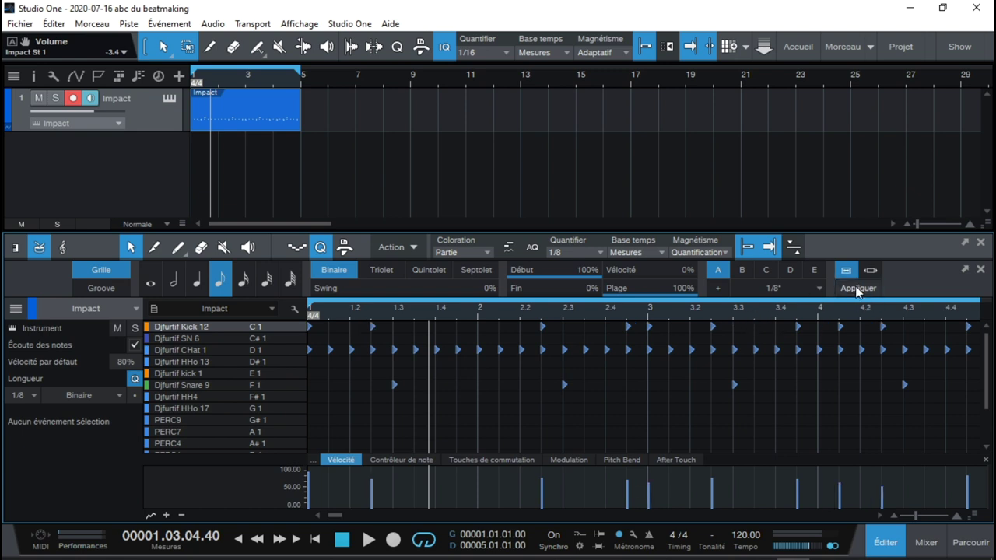
{"action": "key", "text": "space"}
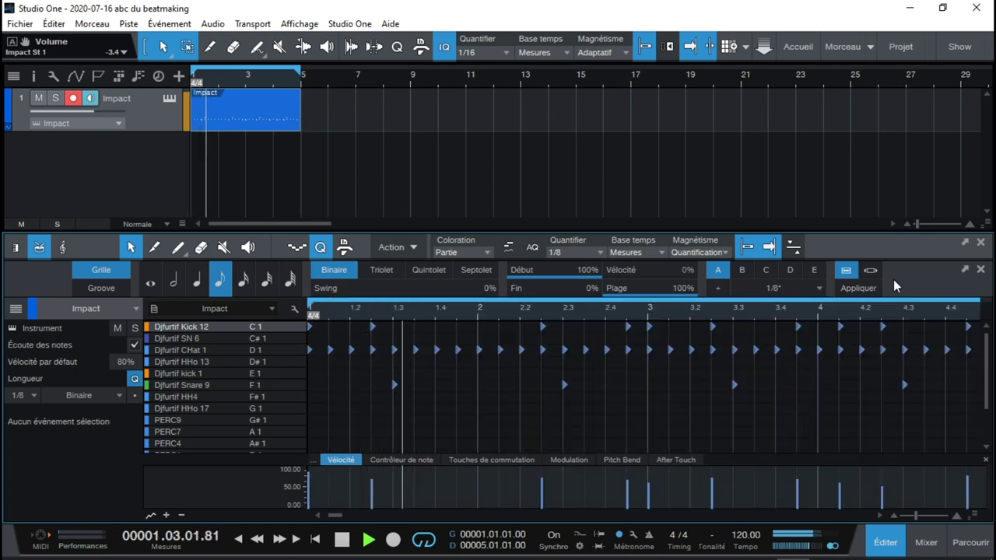
{"action": "key", "text": "space"}
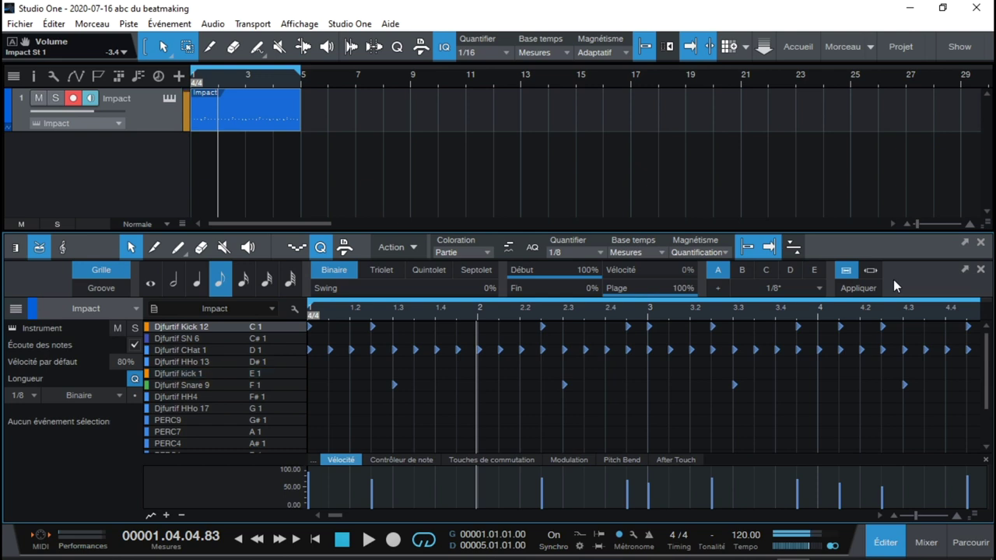
Step: Record a second kick layer with Djfurtif kick 1 from the start of the loop and play it back
{"action": "key", "text": "Home"}
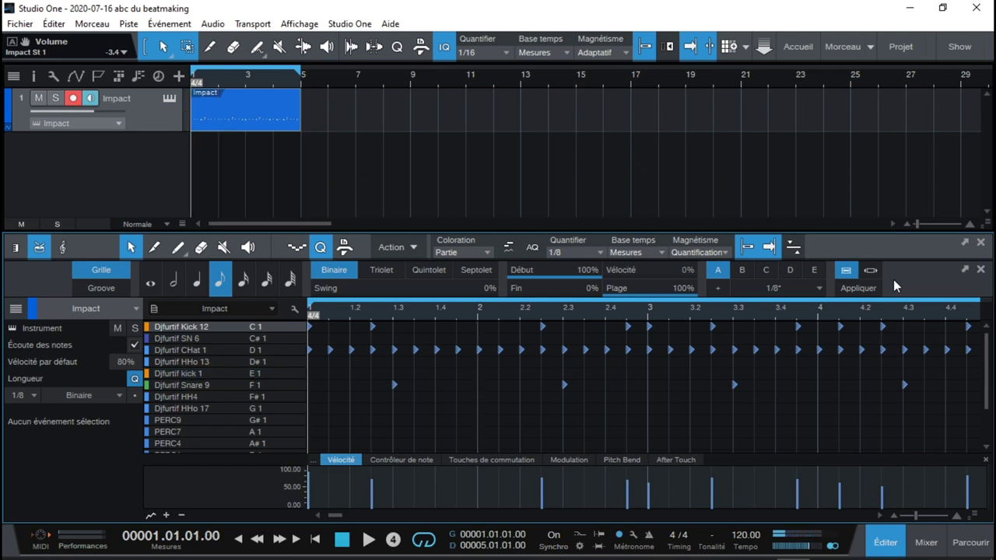
{"action": "key", "text": "KP_Multiply"}
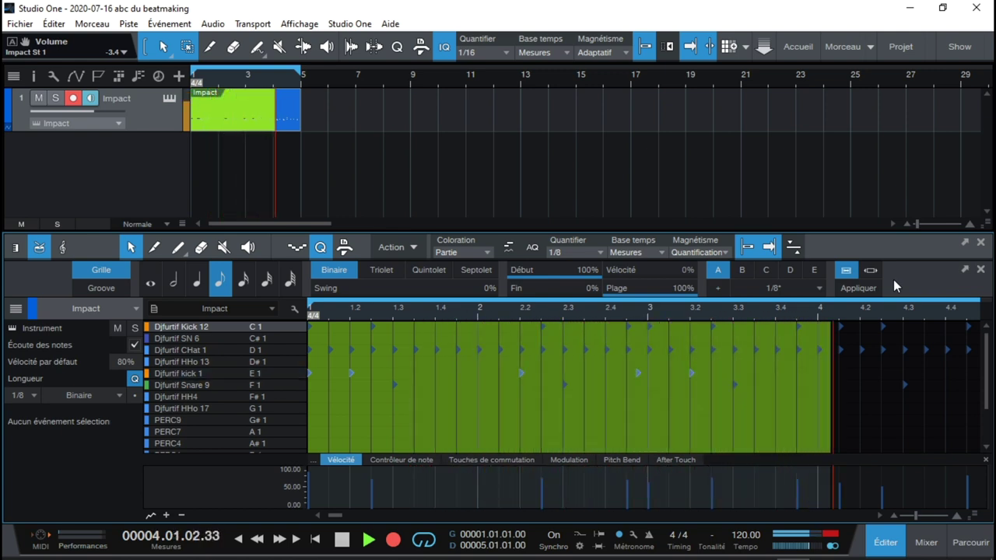
{"action": "key", "text": "space"}
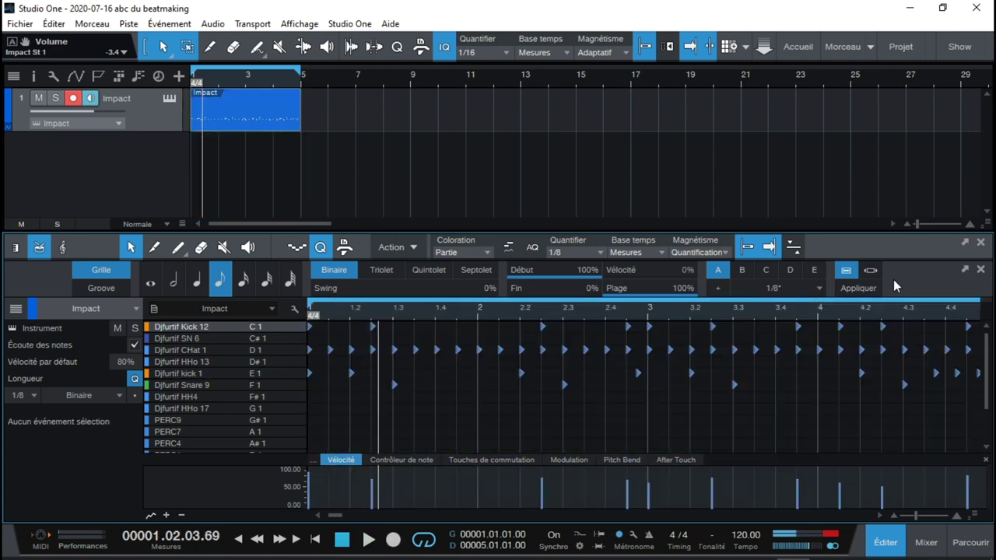
{"action": "key", "text": "ctrl+a"}
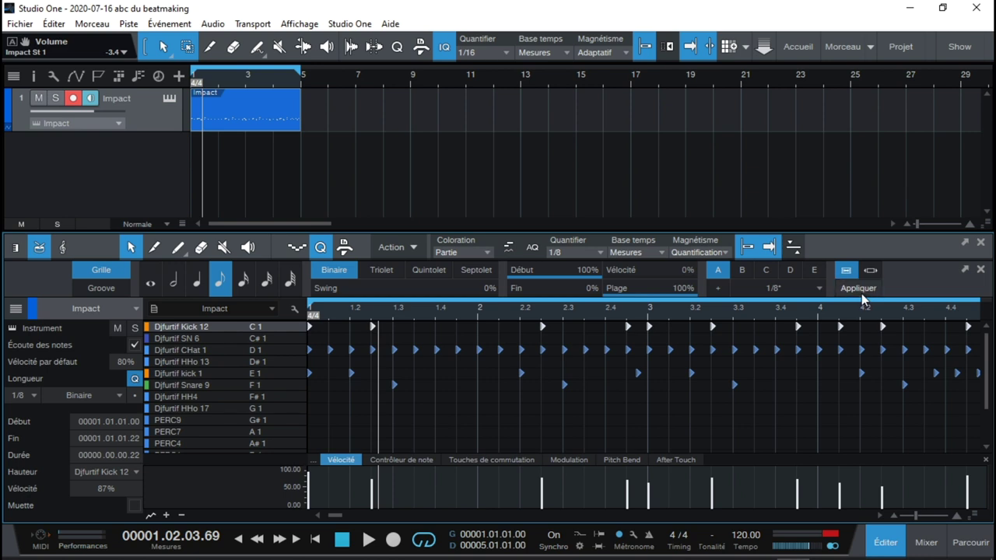
{"action": "key", "text": "space"}
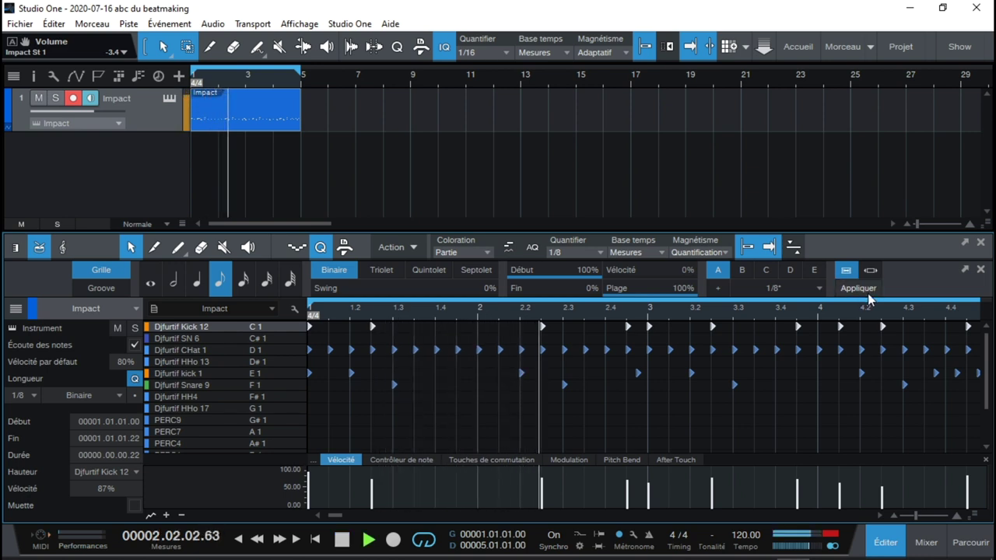
{"action": "key", "text": "space"}
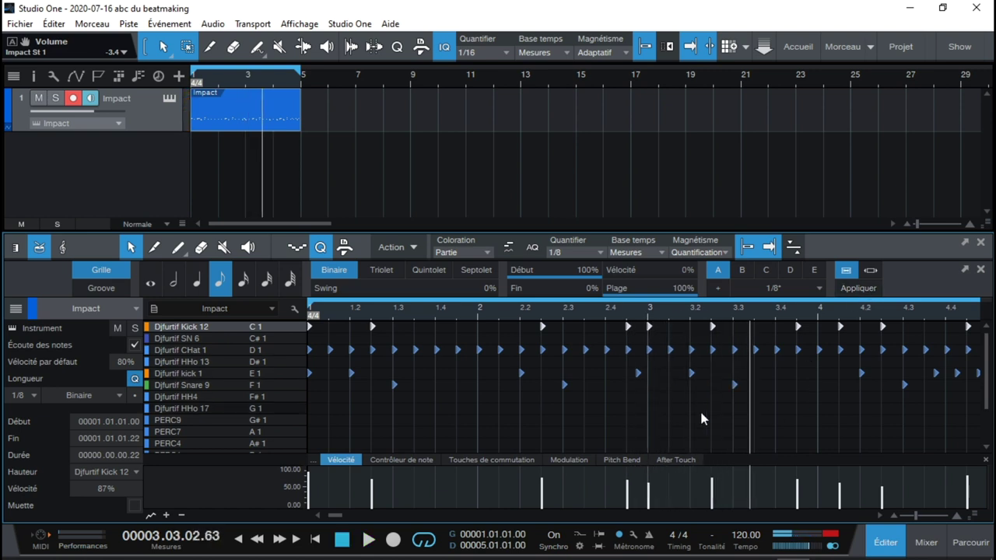
Step: Try moving the Djfurtif kick 1 note just before bar 3 to 2.4.3 and play it back
{"action": "left_click", "coordinate": [637, 374]}
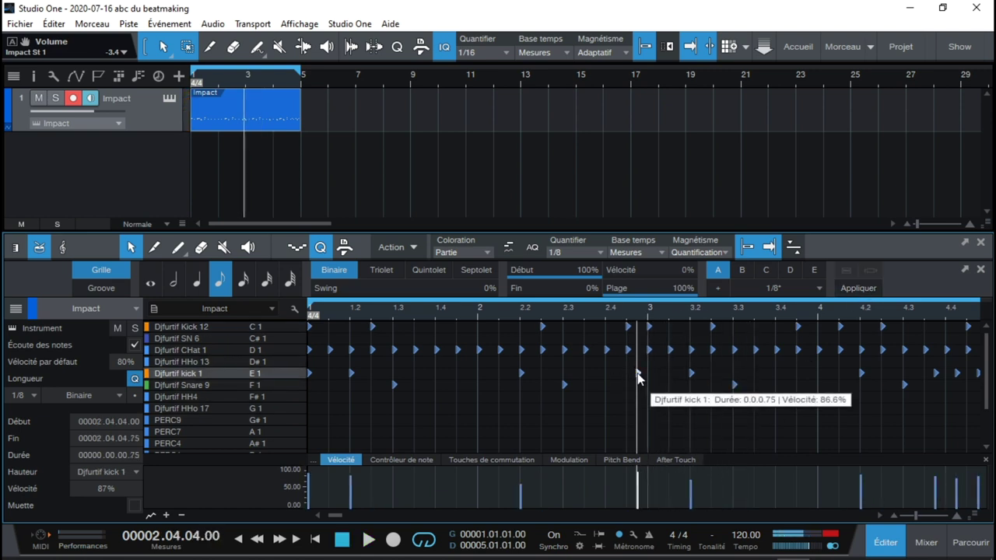
{"action": "left_click_drag", "start_coordinate": [637, 373], "coordinate": [623, 374]}
{"action": "key", "text": "space"}
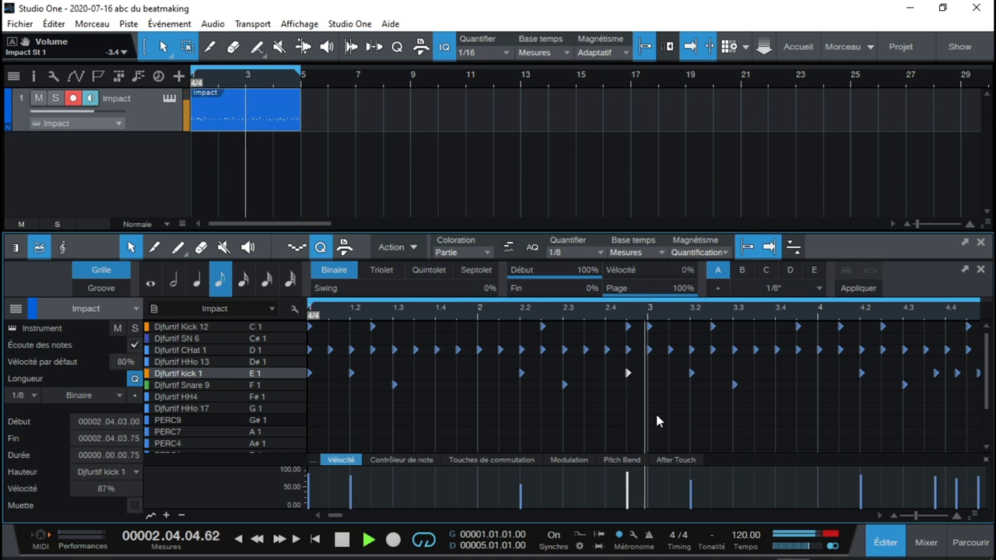
{"action": "key", "text": "space"}
Step: Move the Djfurtif kick 1 note near the end of bar 2 to the start of bar 3 and play the loop
{"action": "left_click_drag", "start_coordinate": [625, 371], "coordinate": [651, 373]}
{"action": "key", "text": "comma"}
{"action": "key", "text": "space"}
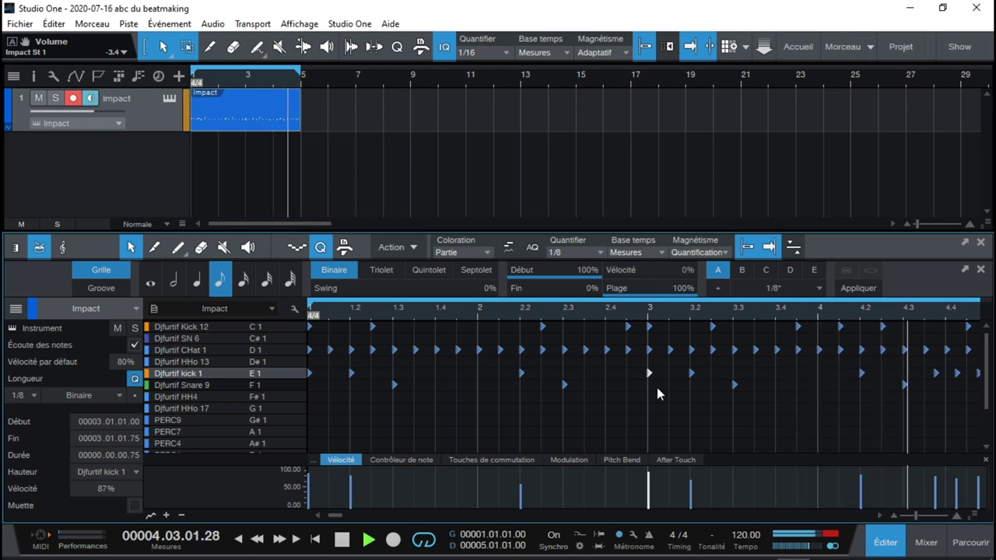
{"action": "key", "text": "space"}
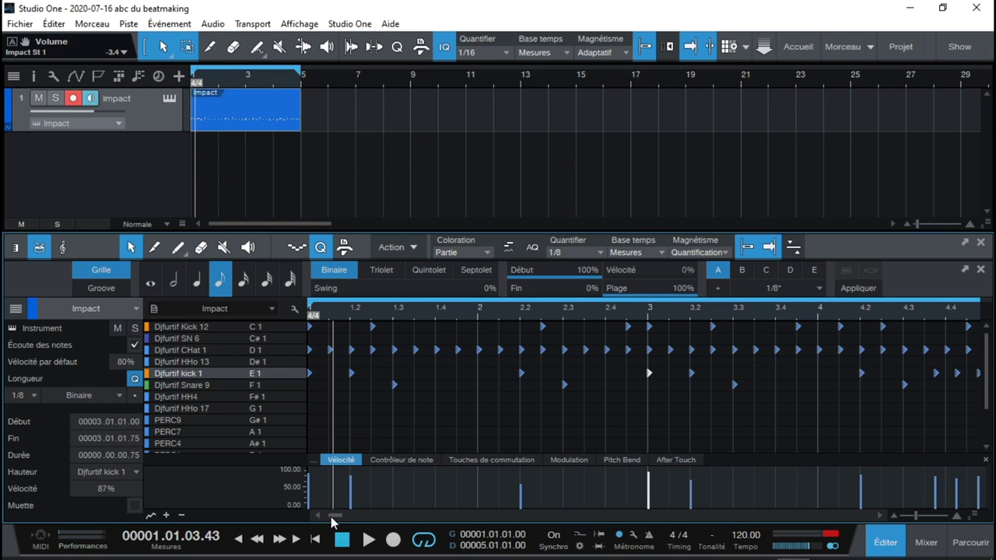
Step: Shift the last three Djfurtif kick 1 notes of bar 4 earlier so the first starts at 4.3.3, and play the loop
{"action": "scroll", "coordinate": [333, 517], "scroll_direction": "right", "scroll_amount": 2}
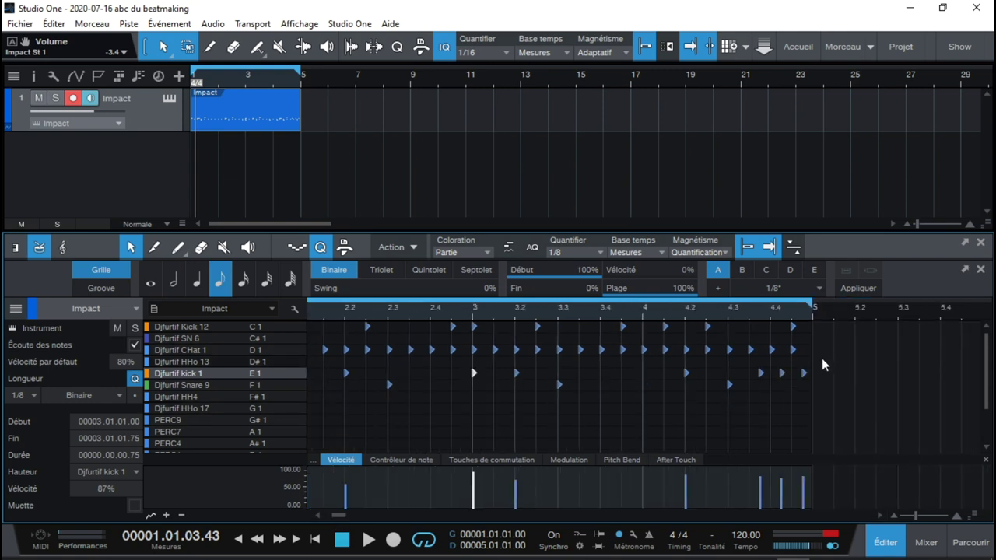
{"action": "left_click_drag", "start_coordinate": [811, 360], "coordinate": [750, 379]}
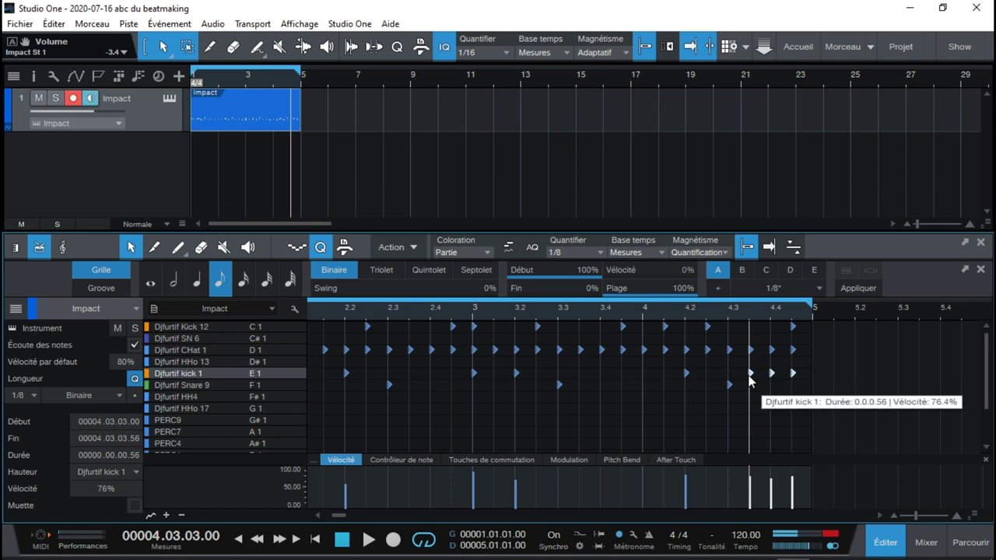
{"action": "key", "text": "space"}
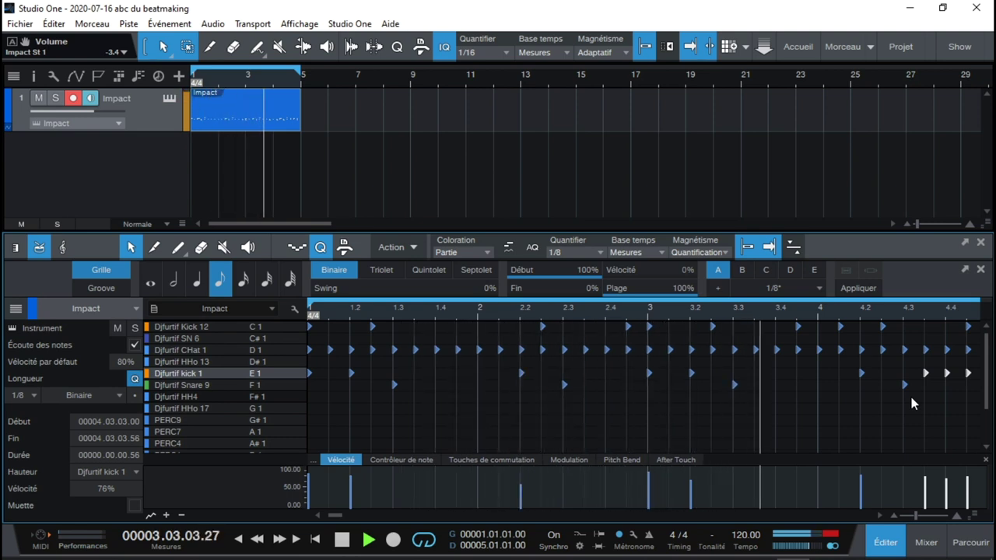
{"action": "key", "text": "space"}
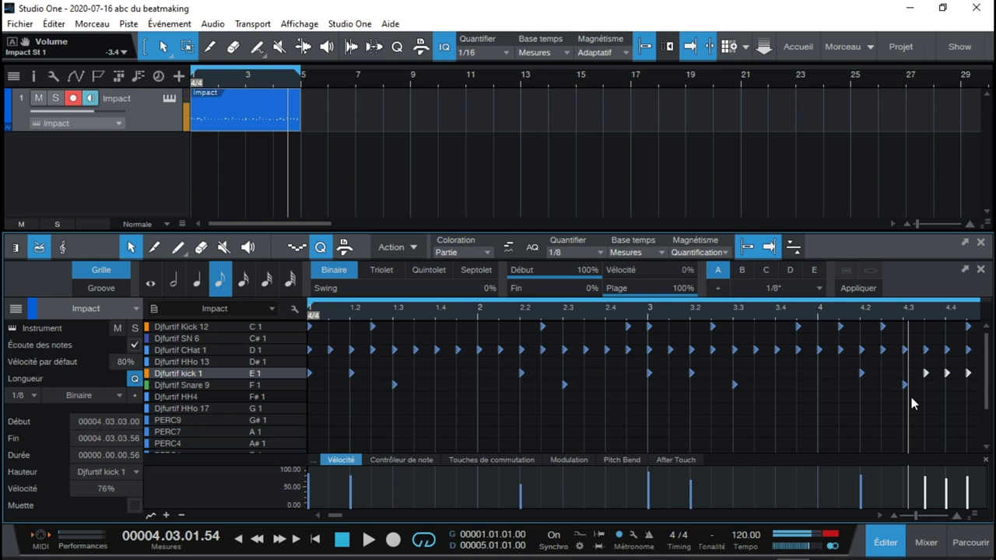
Step: Record an additional layer of hits from the kit over the loop, starting at bar 1
{"action": "key", "text": "Home"}
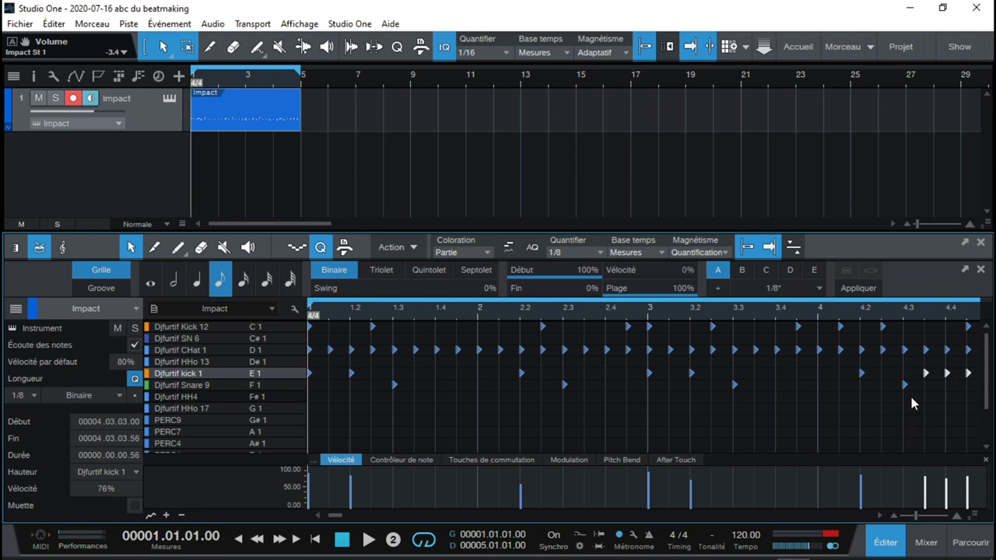
{"action": "key", "text": "KP_Multiply"}
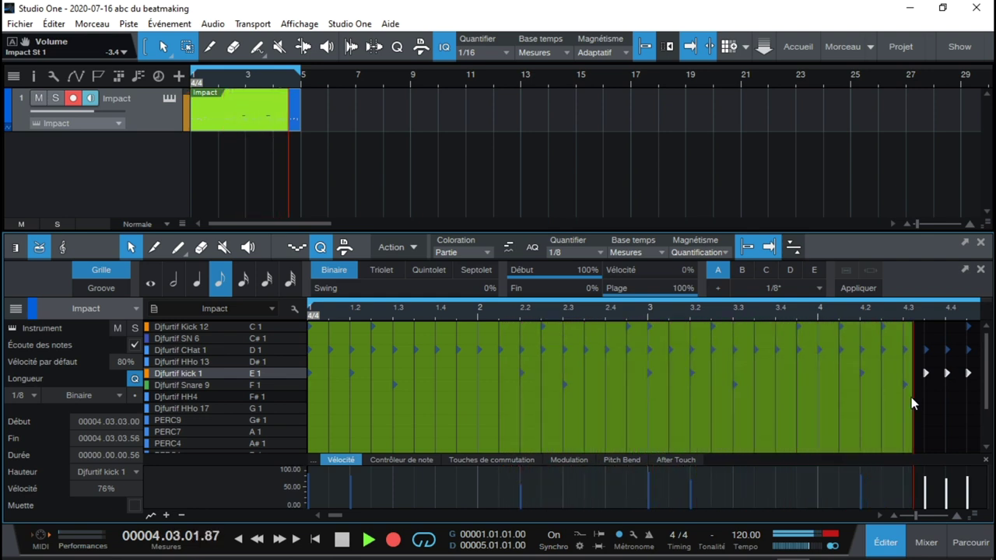
{"action": "key", "text": "space"}
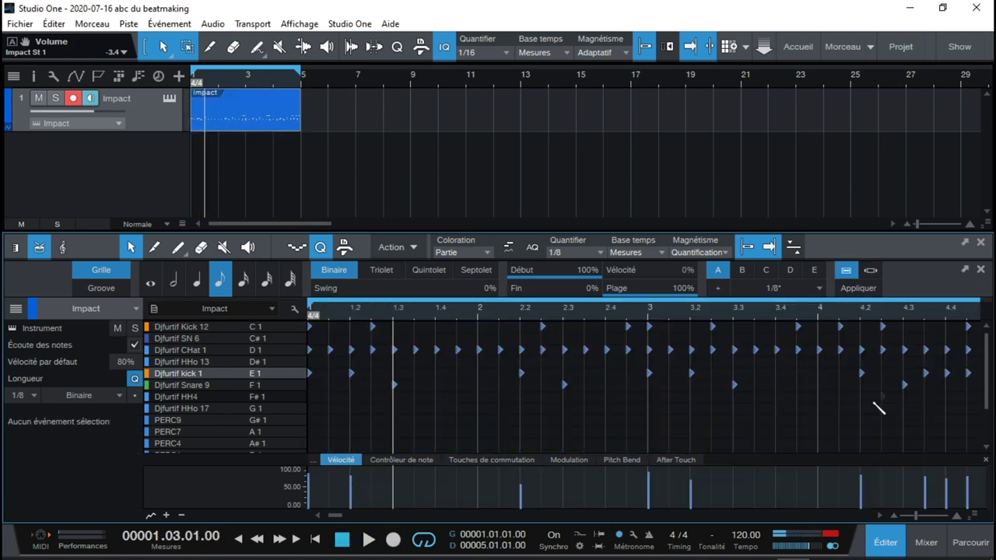
Step: Quantize all notes of the Impact part to 1/8 and play back the full loop
{"action": "key", "text": "ctrl+a"}
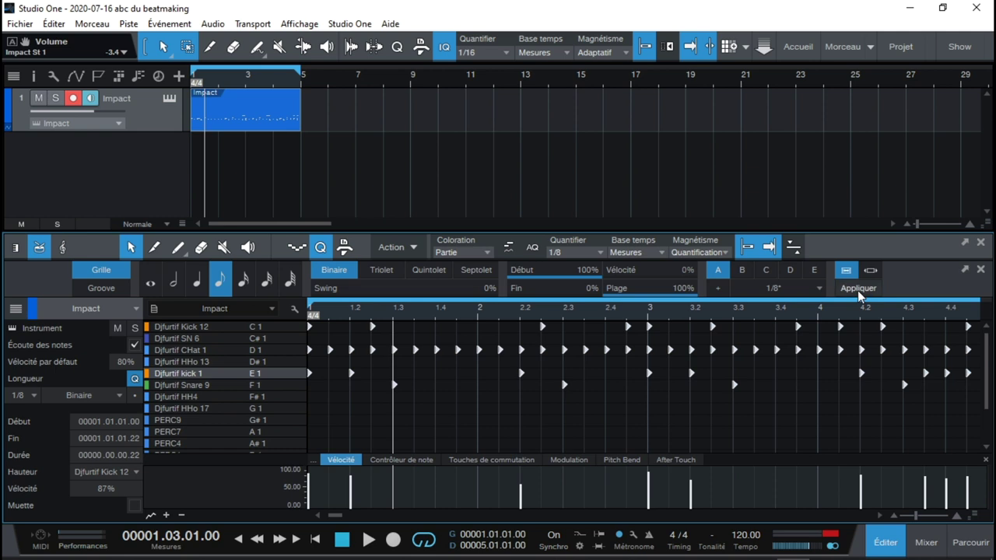
{"action": "key", "text": "space"}
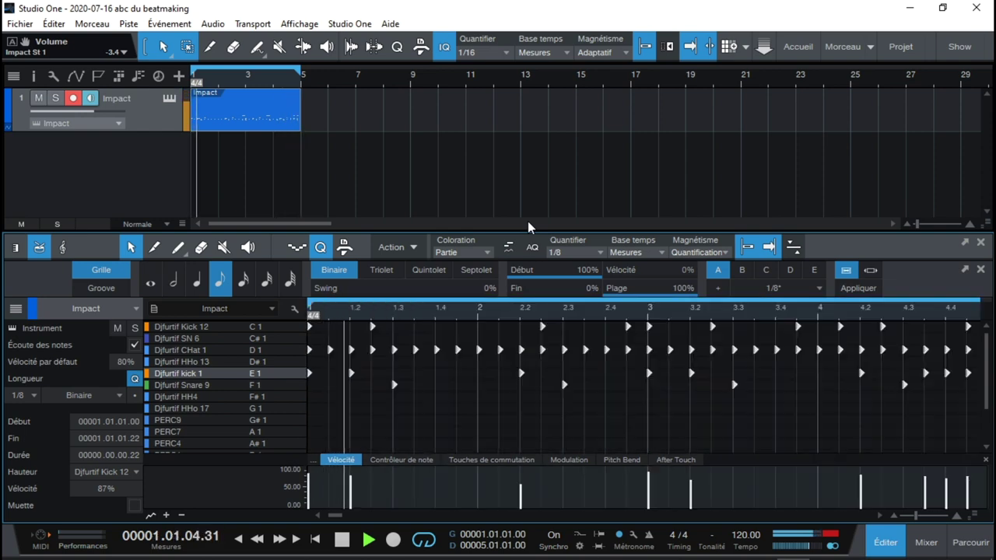
{"action": "key", "text": "space"}
Step: Open the Impact XT instrument, move its window clear of the track controls, and solo the Djfurtif Kick 12 pad
{"action": "left_click", "coordinate": [168, 100]}
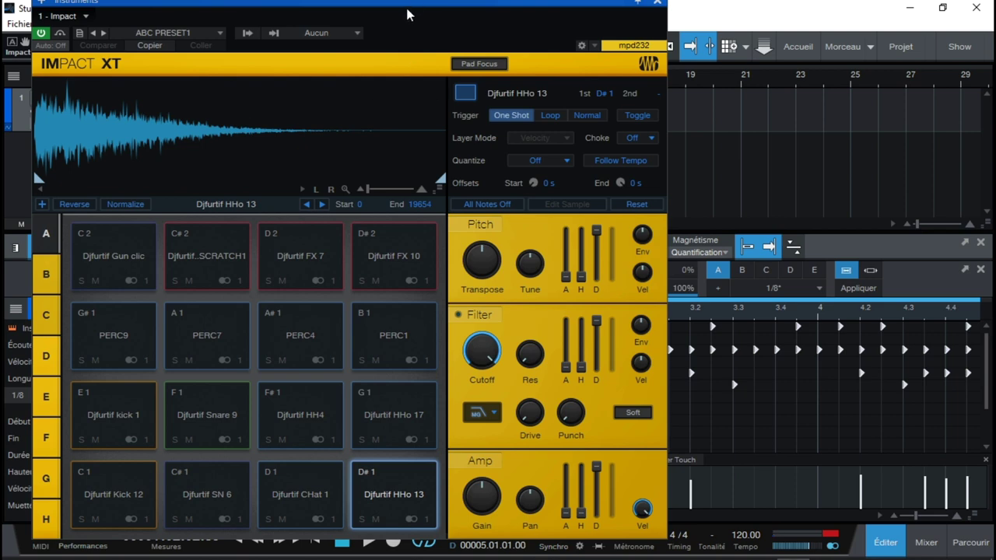
{"action": "left_click_drag", "start_coordinate": [409, 13], "coordinate": [598, 16]}
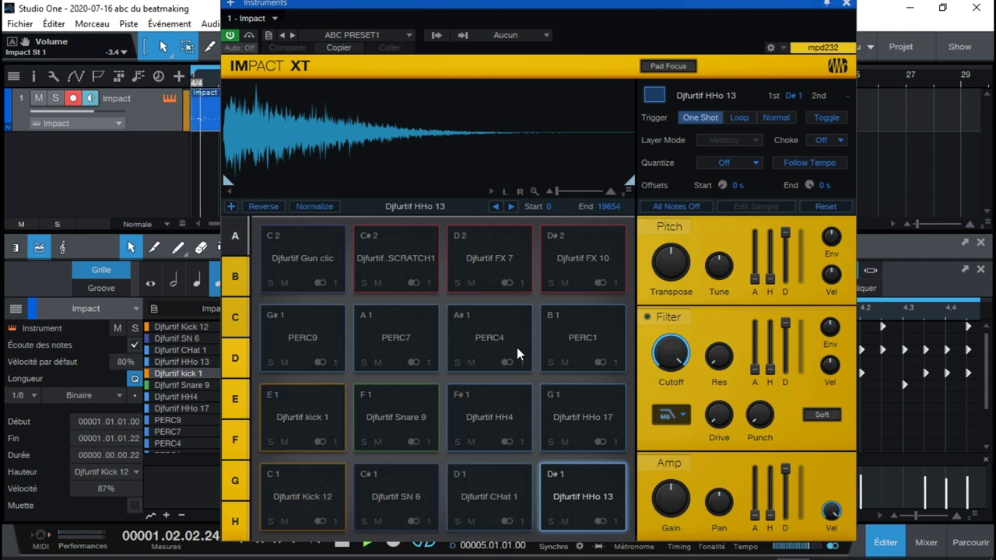
{"action": "mouse_move", "coordinate": [322, 526]}
{"action": "left_click", "coordinate": [270, 521]}
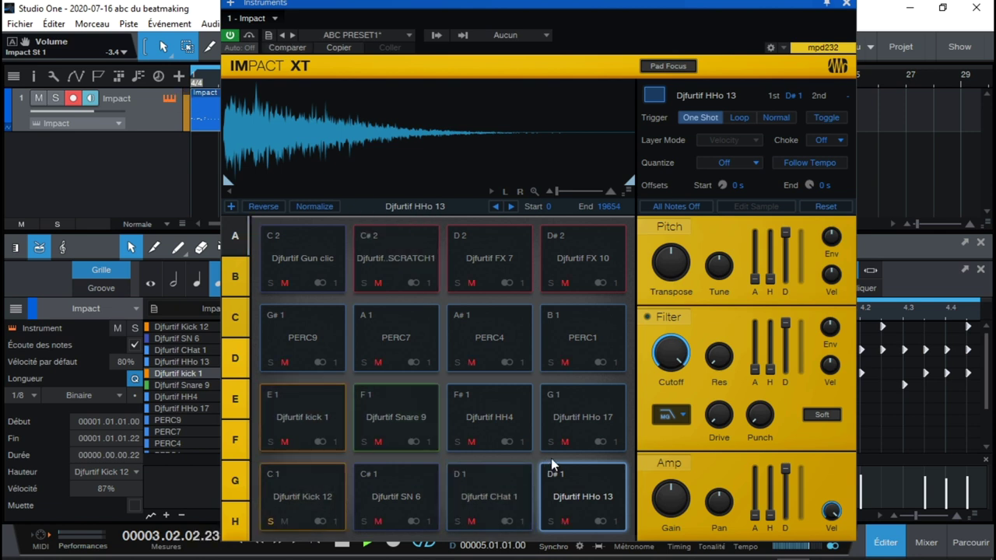
Step: Enable the filter for the Djfurtif Kick 12 pad, lower its cutoff to about 2.5 kHz, and keep the LP24 Ladder type
{"action": "left_click", "coordinate": [669, 319]}
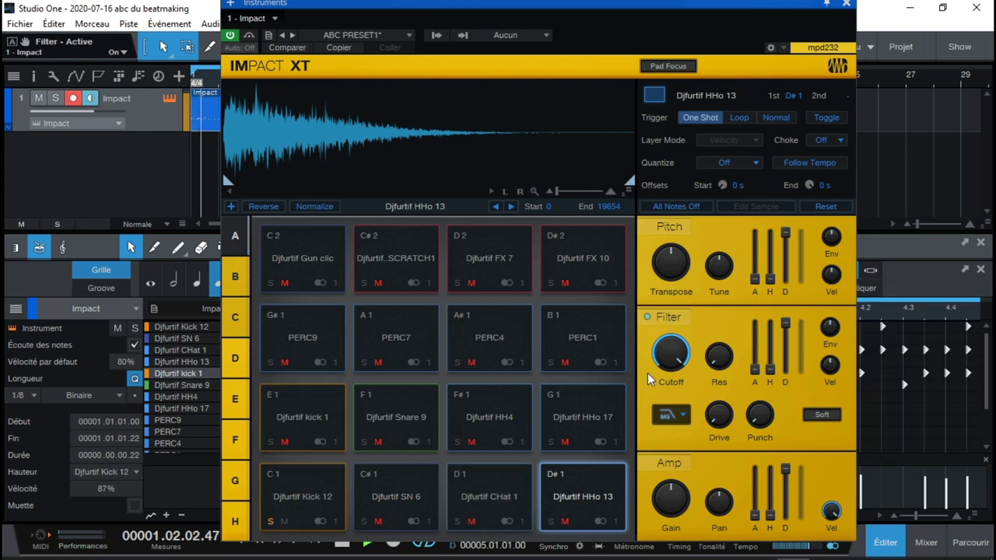
{"action": "left_click_drag", "start_coordinate": [667, 352], "coordinate": [667, 388]}
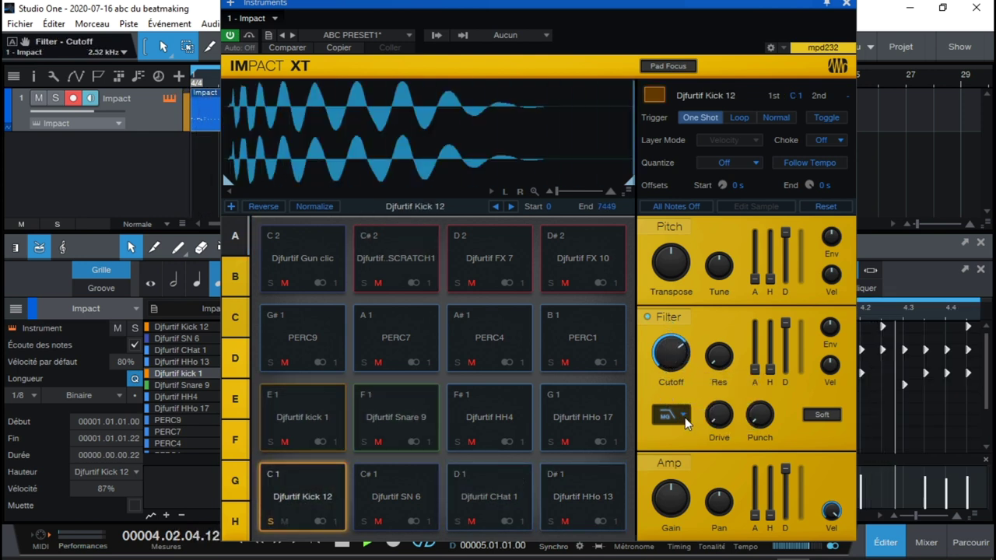
{"action": "left_click", "coordinate": [684, 416]}
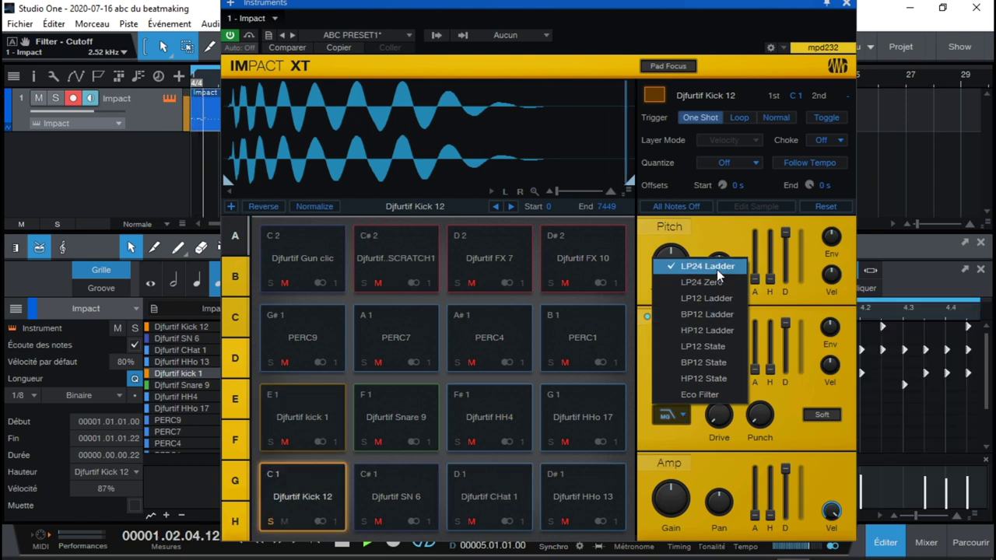
{"action": "left_click", "coordinate": [763, 394]}
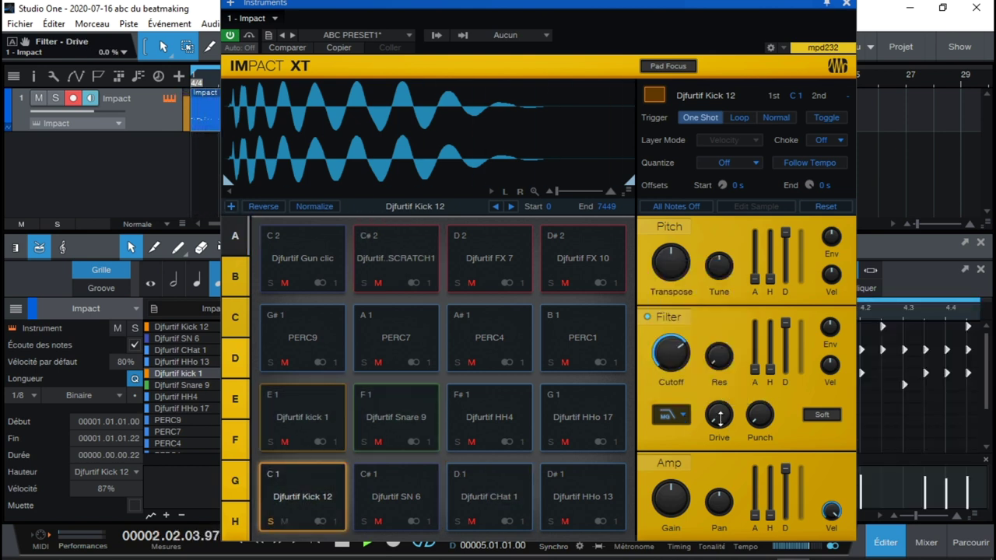
Step: Set the Djfurtif Kick 12 pad's filter drive to 8.5 % and take the pad out of solo
{"action": "mouse_move", "coordinate": [715, 408]}
{"action": "left_mouse_down"}
{"action": "mouse_move", "coordinate": [710, 380]}
{"action": "mouse_move", "coordinate": [711, 397]}
{"action": "left_mouse_up"}
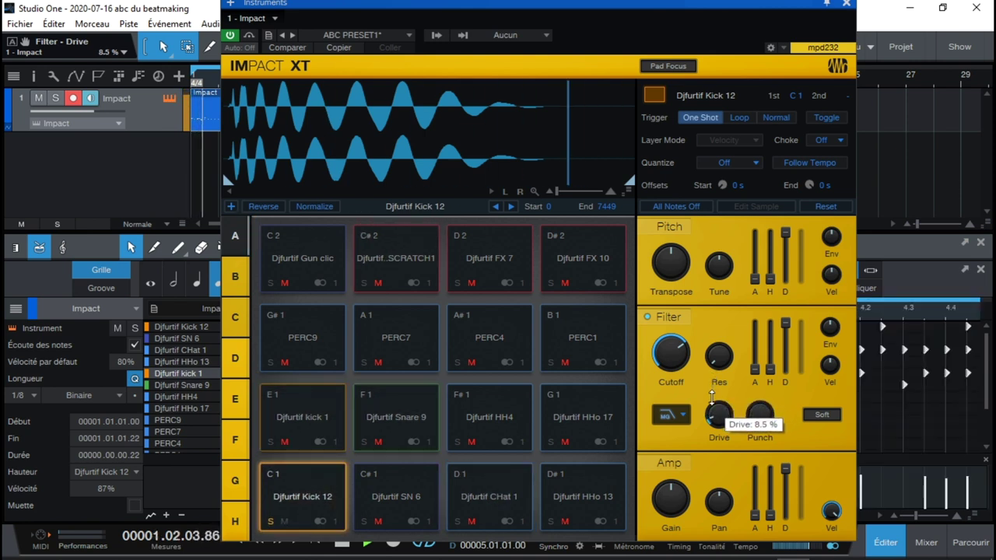
{"action": "left_click", "coordinate": [269, 523]}
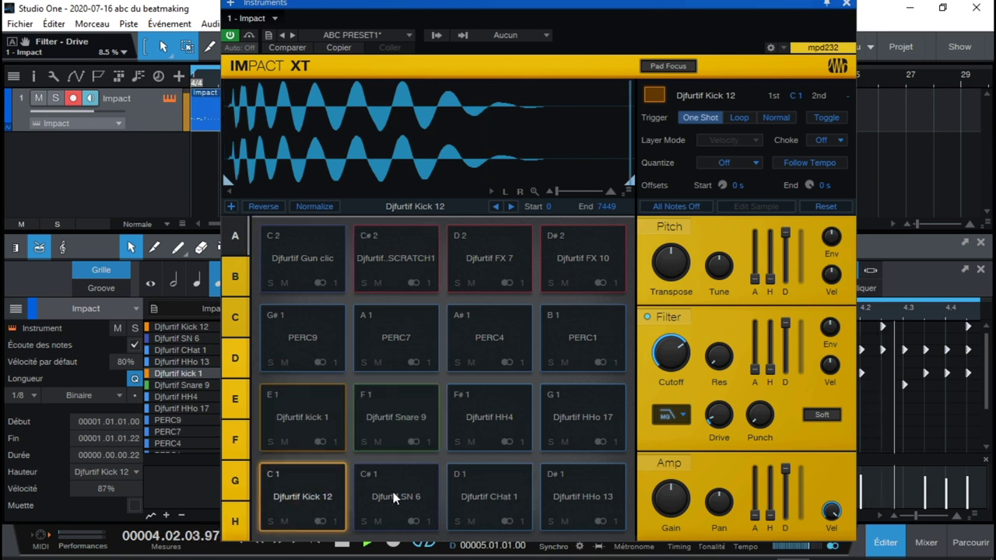
Step: Solo the SCRATCH1 pad, enable its filter with cutoff 4.69 kHz and resonance 16 %, and unsolo it
{"action": "left_click", "coordinate": [401, 265]}
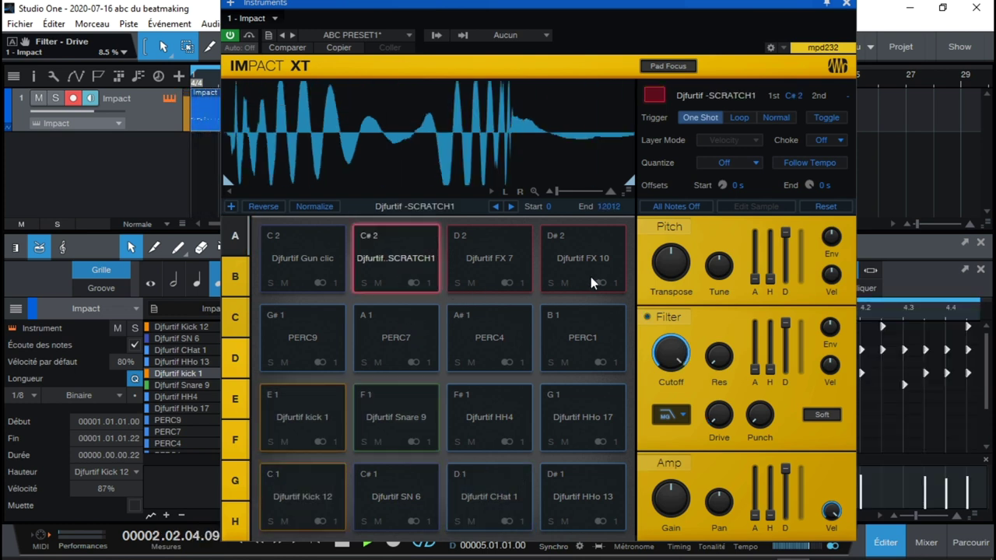
{"action": "left_click", "coordinate": [363, 283]}
{"action": "left_click_drag", "start_coordinate": [670, 358], "coordinate": [667, 379]}
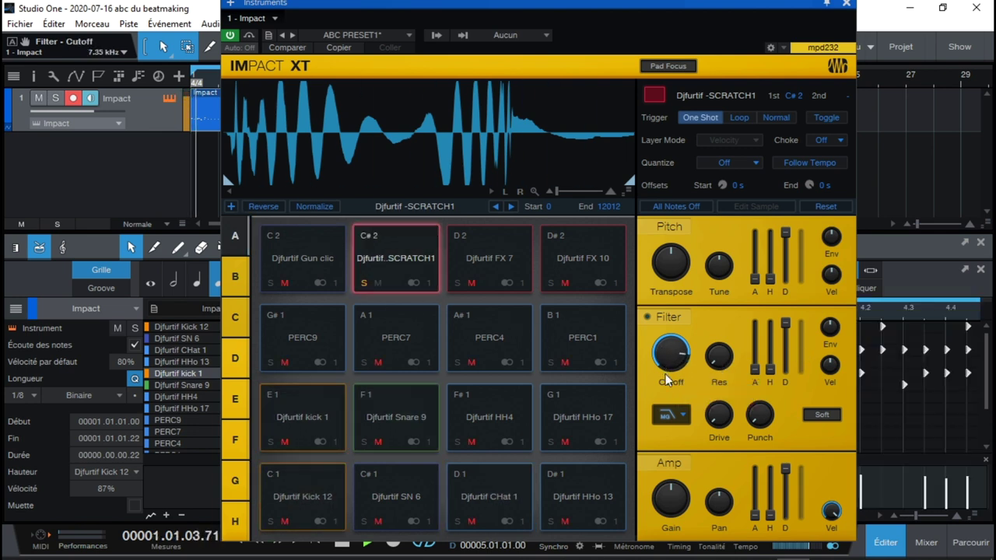
{"action": "left_click", "coordinate": [658, 317]}
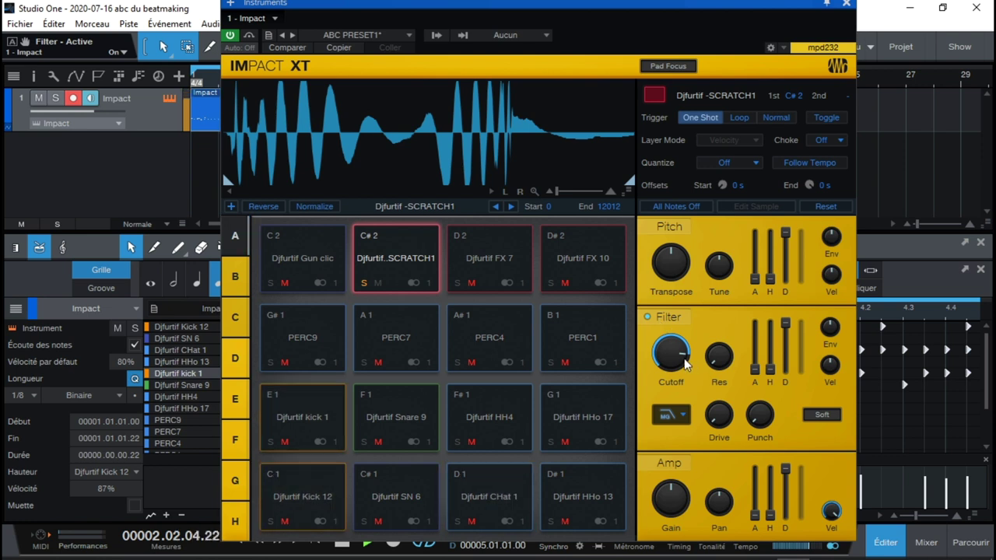
{"action": "mouse_move", "coordinate": [675, 364]}
{"action": "left_mouse_down"}
{"action": "mouse_move", "coordinate": [674, 349]}
{"action": "mouse_move", "coordinate": [672, 365]}
{"action": "left_mouse_up"}
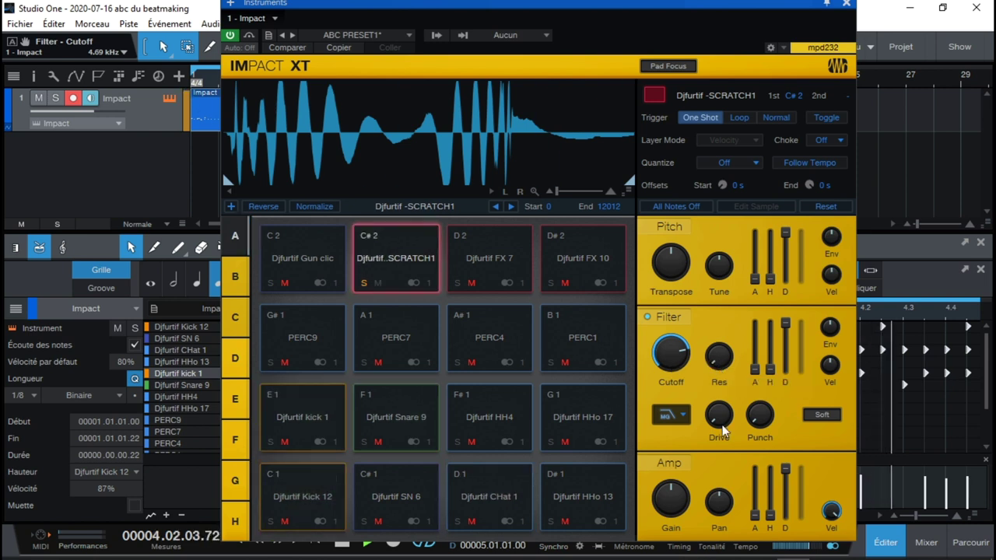
{"action": "left_click_drag", "start_coordinate": [717, 372], "coordinate": [720, 337]}
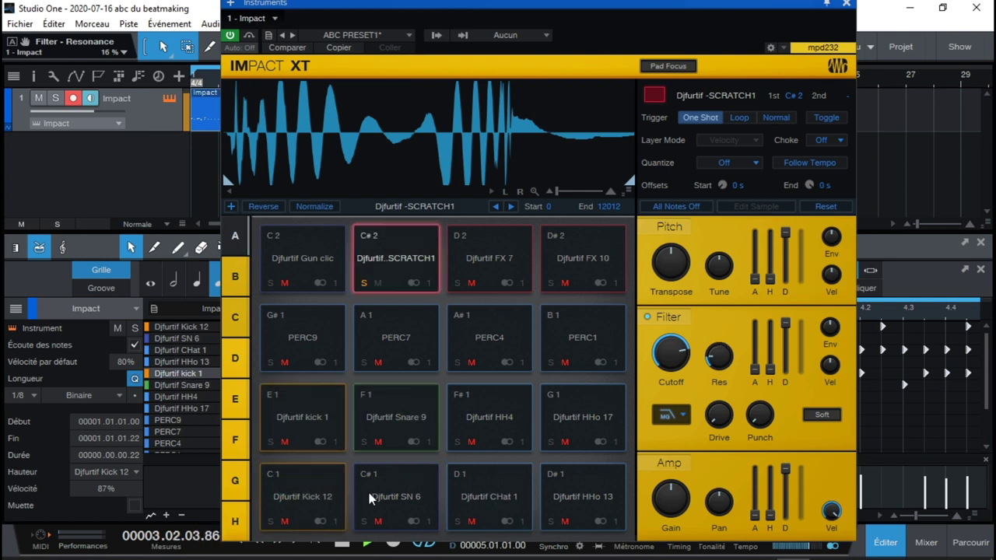
{"action": "left_click", "coordinate": [366, 284]}
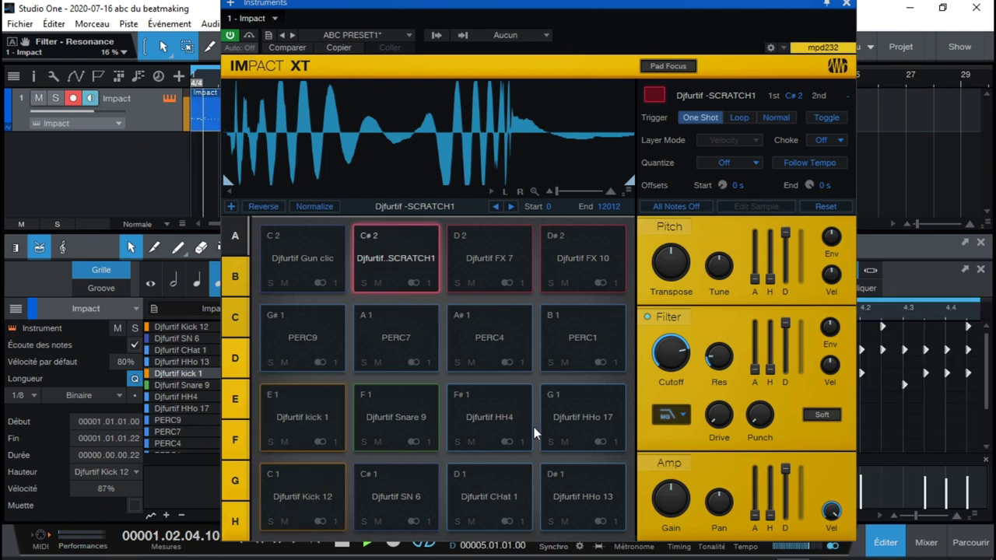
Step: Solo the Djfurtif Snare 9 pad and enable its filter with the HP12 Ladder type
{"action": "left_click", "coordinate": [395, 415]}
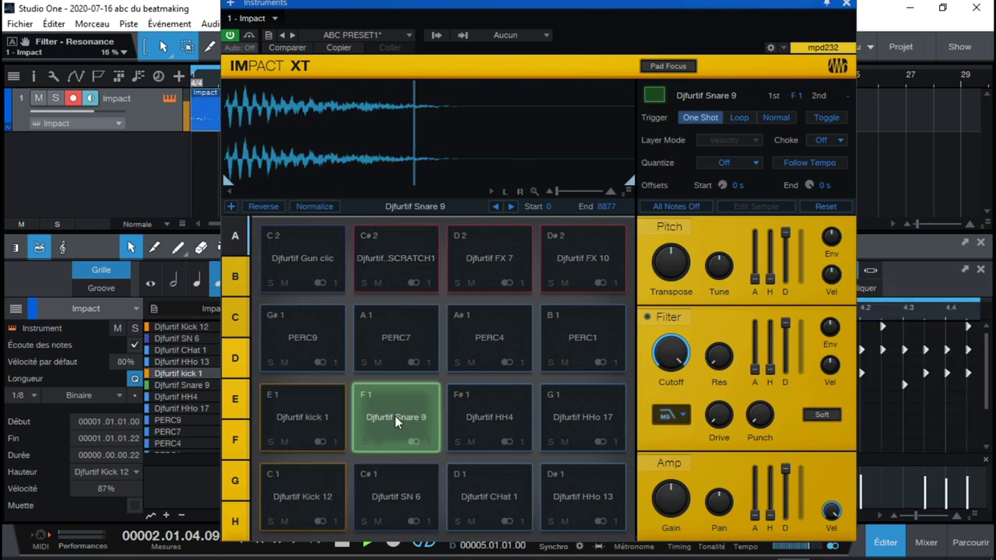
{"action": "left_click", "coordinate": [363, 442]}
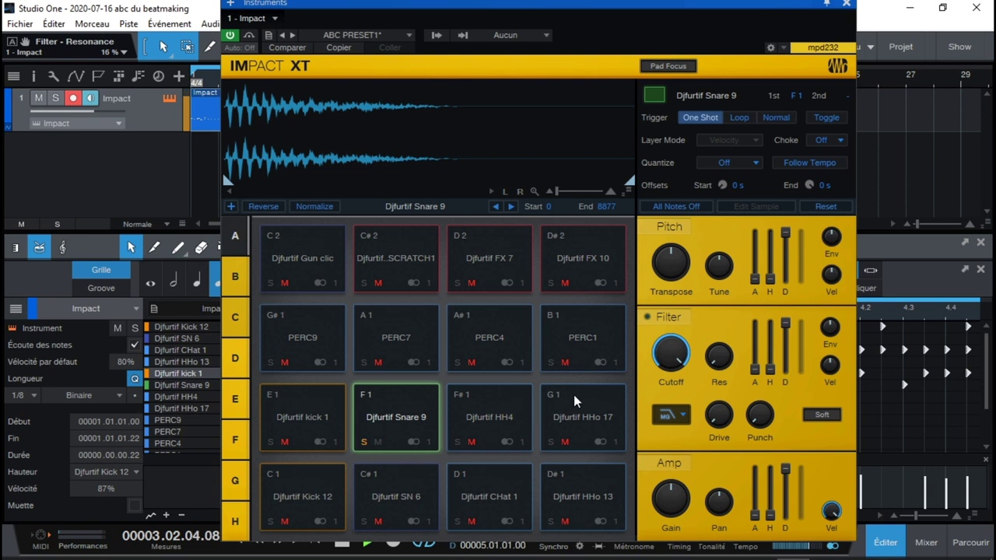
{"action": "left_click", "coordinate": [646, 317]}
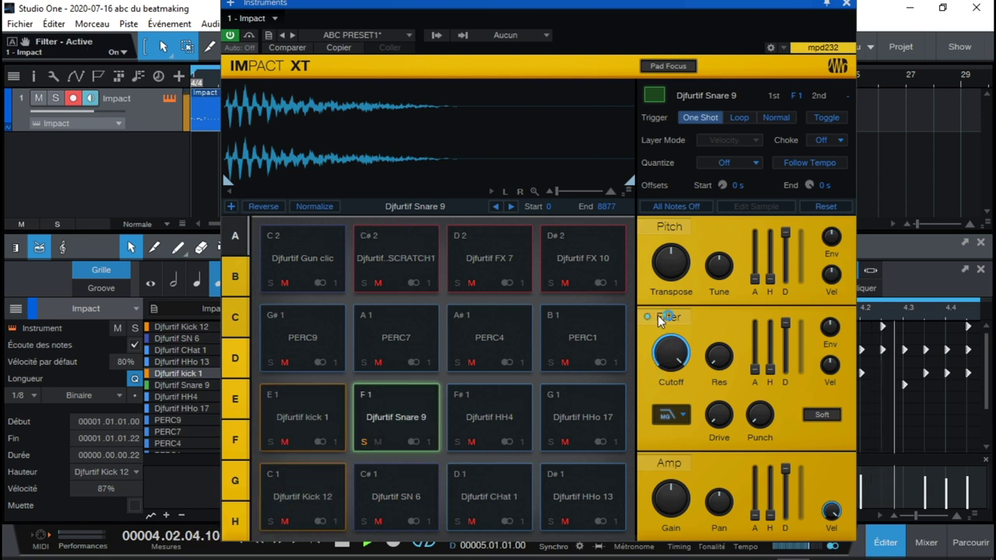
{"action": "left_click", "coordinate": [685, 419]}
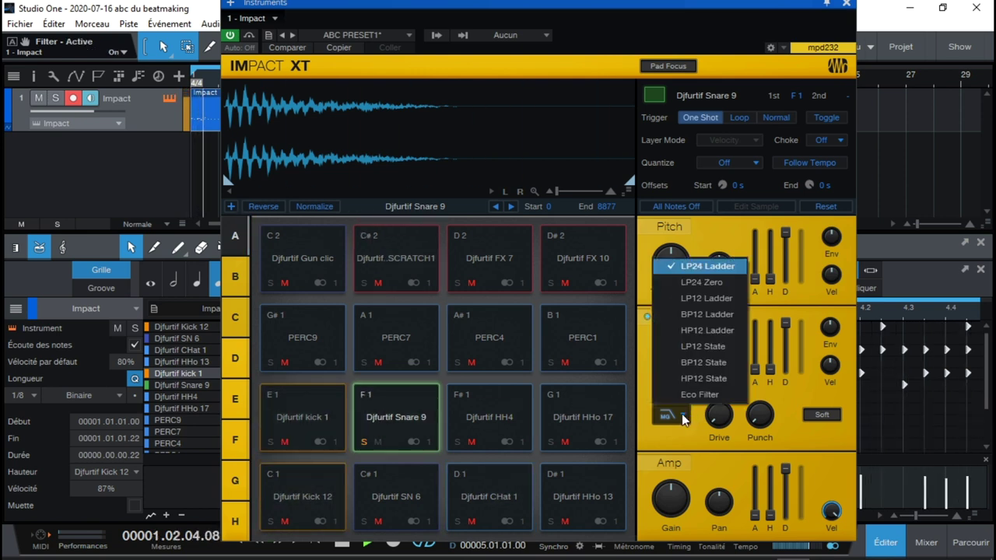
{"action": "left_click", "coordinate": [708, 329]}
Step: Lower the Djfurtif Snare 9 pad's filter cutoff to about 72 Hz and raise its amp gain to +3.3 dB
{"action": "left_click_drag", "start_coordinate": [675, 356], "coordinate": [697, 491]}
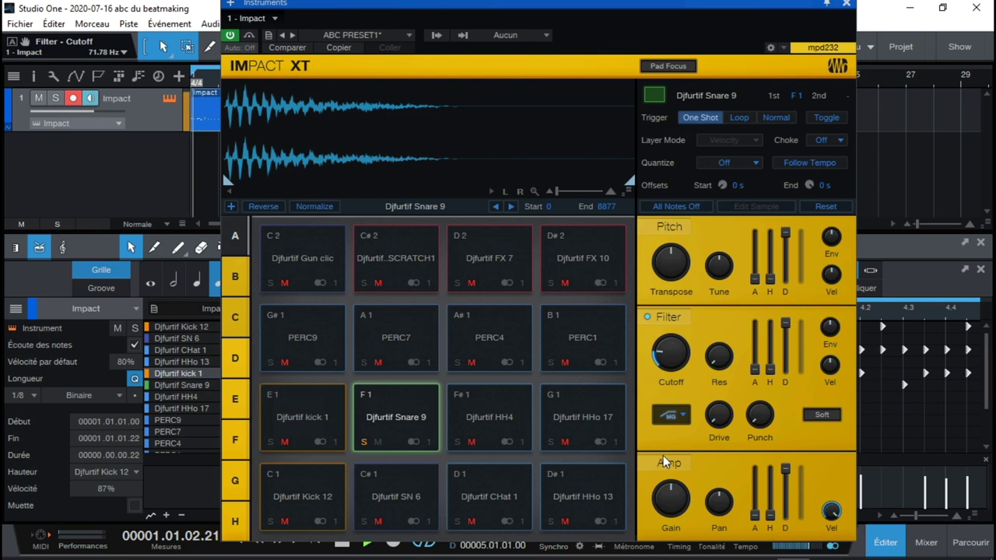
{"action": "mouse_move", "coordinate": [663, 498]}
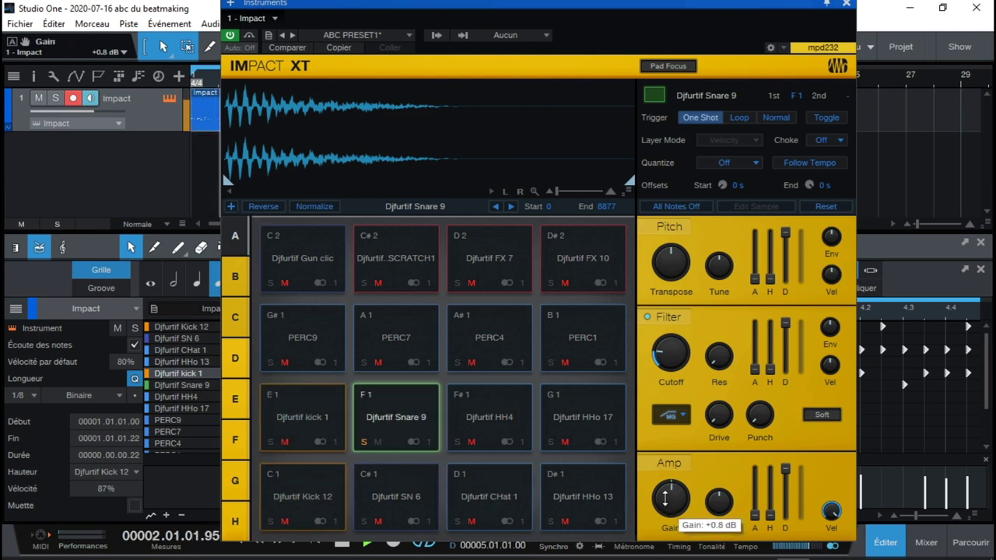
{"action": "left_click_drag", "start_coordinate": [663, 498], "coordinate": [660, 487]}
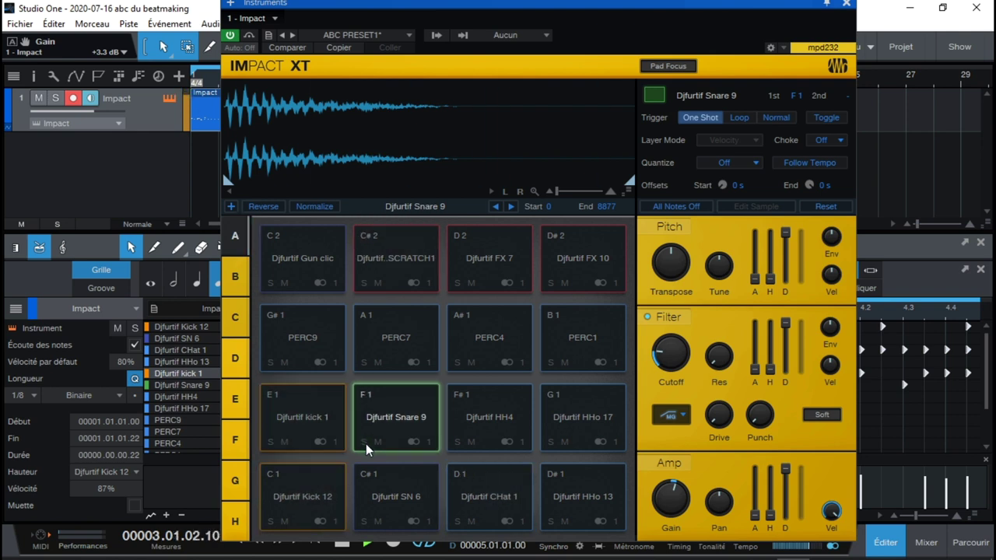
Step: Solo the Djfurtif CHat 1 pad and enable its filter with the HP12 Ladder type
{"action": "left_click", "coordinate": [488, 498]}
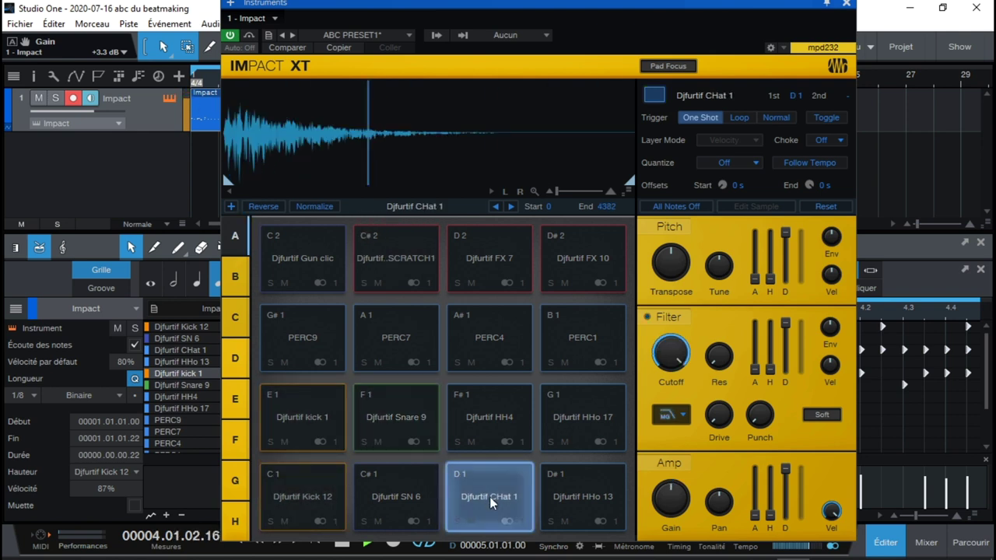
{"action": "left_click", "coordinate": [458, 521]}
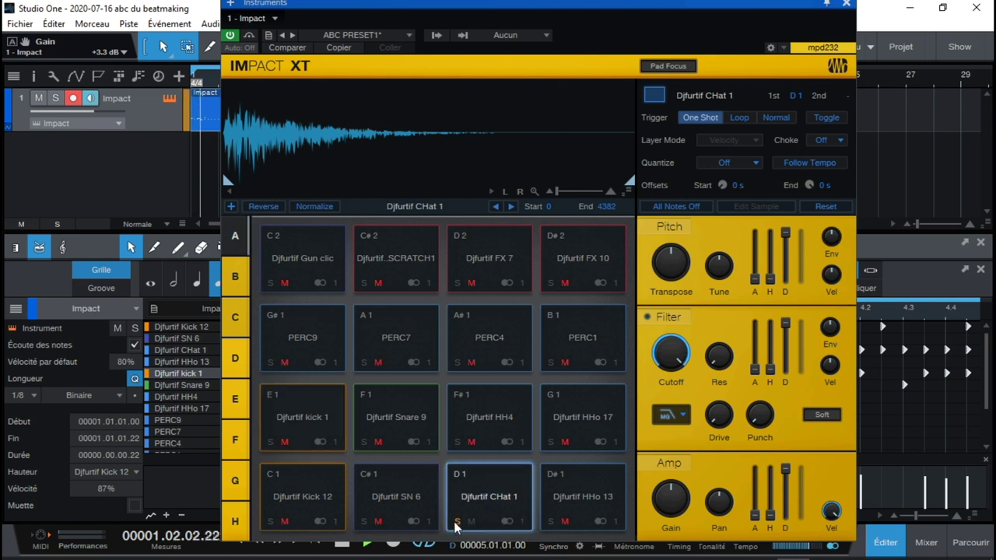
{"action": "left_click", "coordinate": [656, 317]}
{"action": "left_click", "coordinate": [671, 415]}
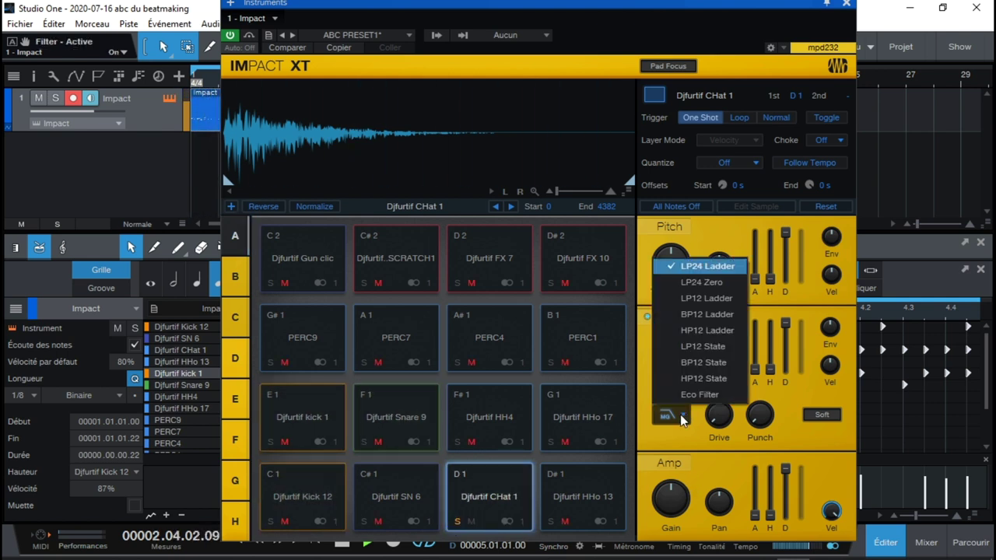
{"action": "left_click", "coordinate": [691, 332]}
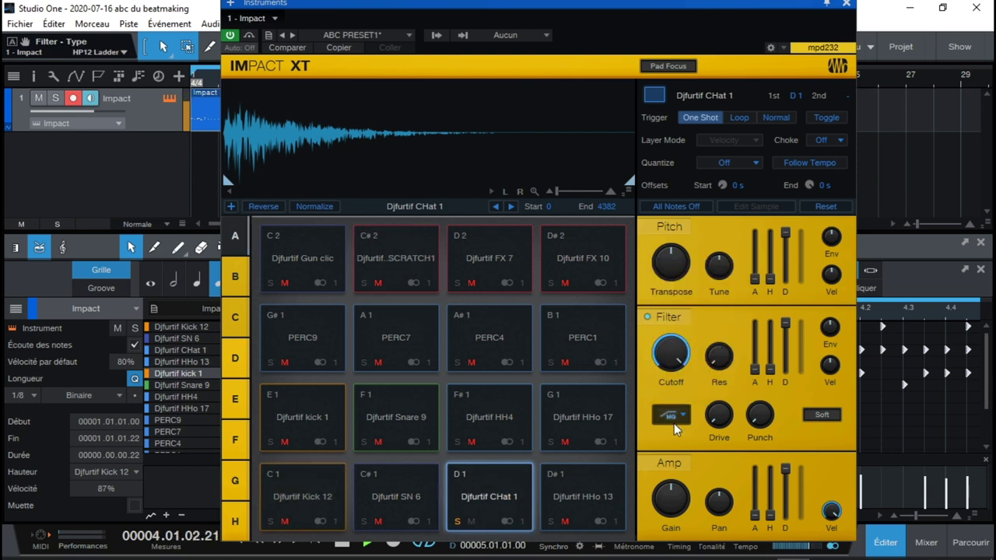
Step: Set the CHat 1 pad's filter cutoff to 1.66 kHz with slightly raised resonance, lower its gain to -4.3 dB, and unsolo it
{"action": "left_click_drag", "start_coordinate": [671, 356], "coordinate": [664, 450]}
{"action": "mouse_move", "coordinate": [715, 347]}
{"action": "left_click_drag", "start_coordinate": [715, 347], "coordinate": [668, 321]}
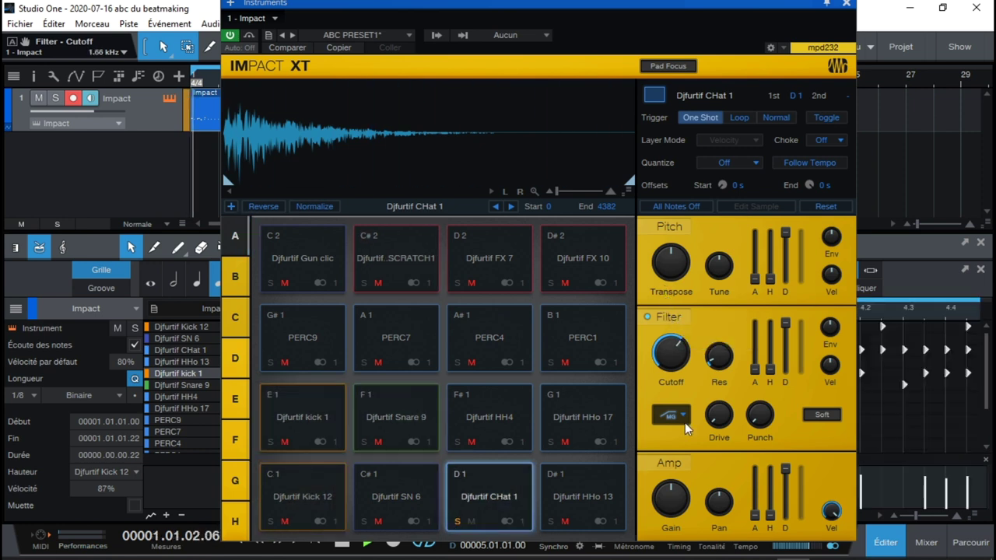
{"action": "left_click_drag", "start_coordinate": [671, 498], "coordinate": [667, 515]}
{"action": "left_click", "coordinate": [456, 522]}
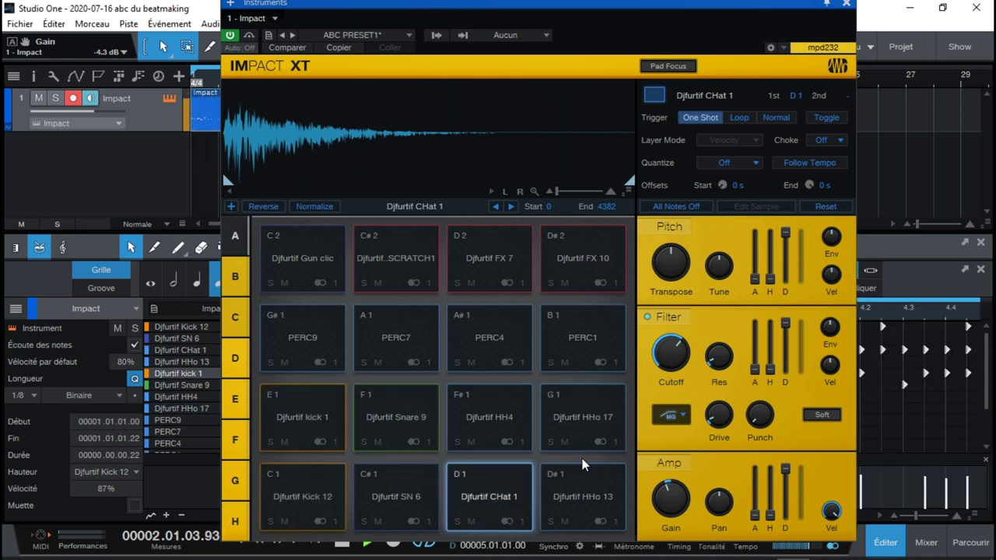
Step: Close the instrument window, stop playback, and record Djfurtif HHo 17 hits on beat 2 of each of the four bars
{"action": "left_click", "coordinate": [847, 4]}
{"action": "key", "text": "space"}
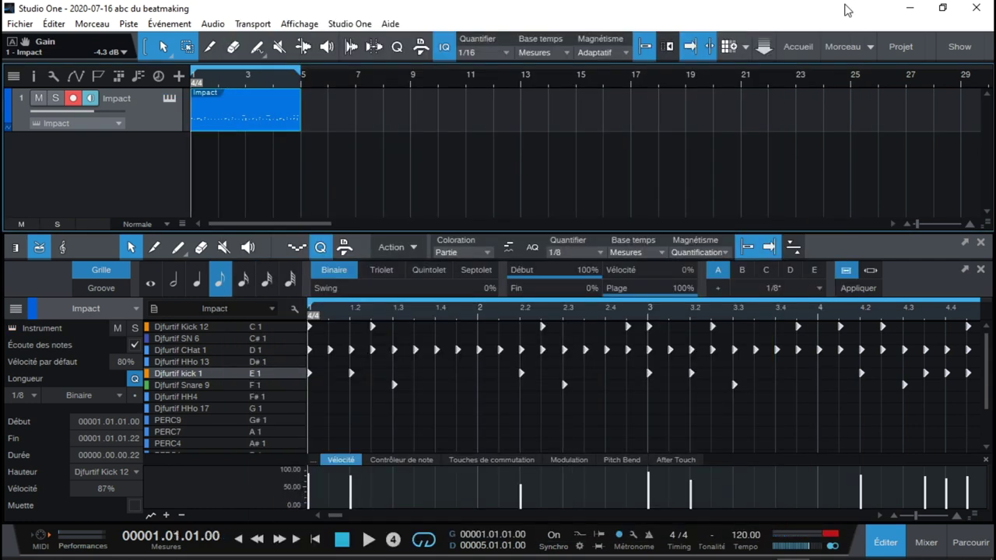
{"action": "key", "text": "KP_Multiply"}
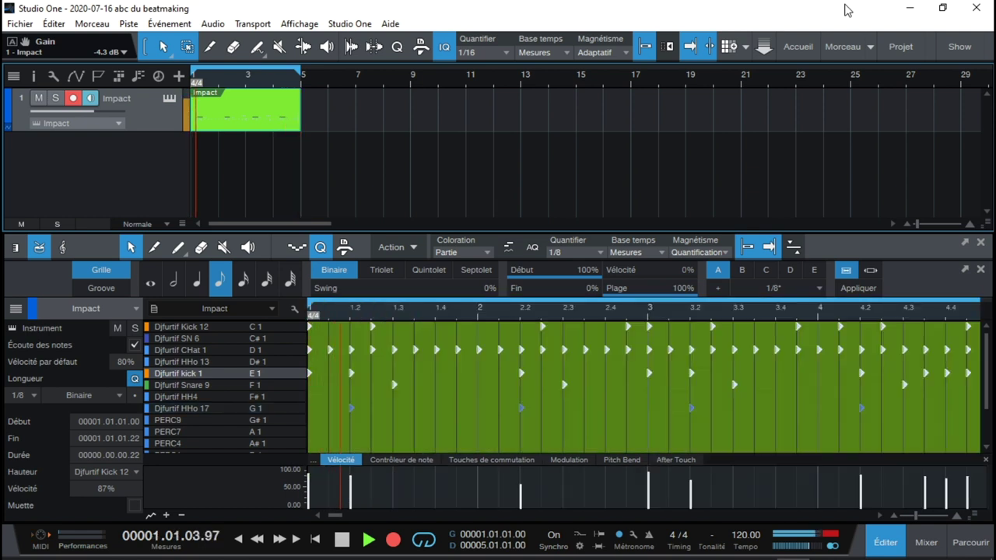
{"action": "key", "text": "space"}
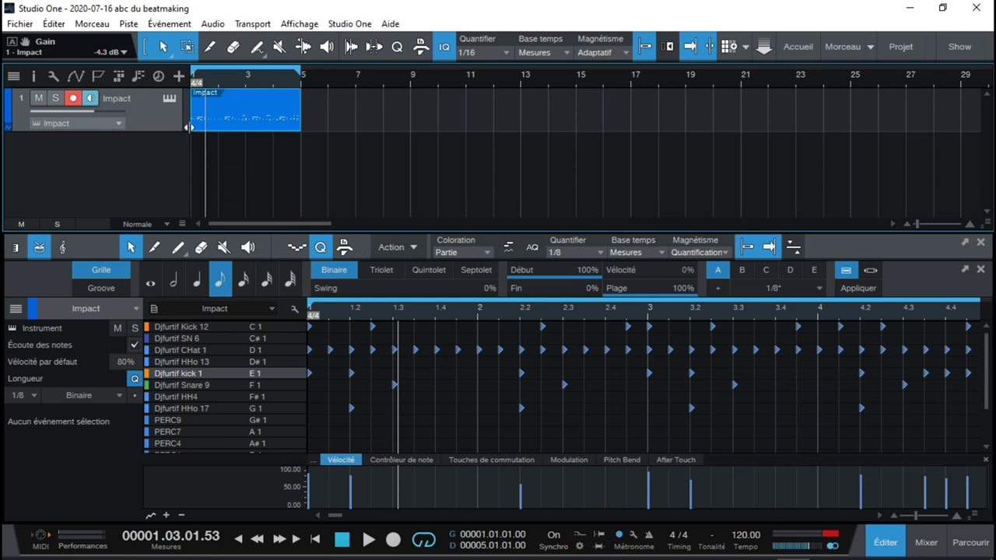
Step: Reopen the Impact XT instrument, start playback, and solo the Djfurtif HHo 17 pad
{"action": "left_click", "coordinate": [170, 99]}
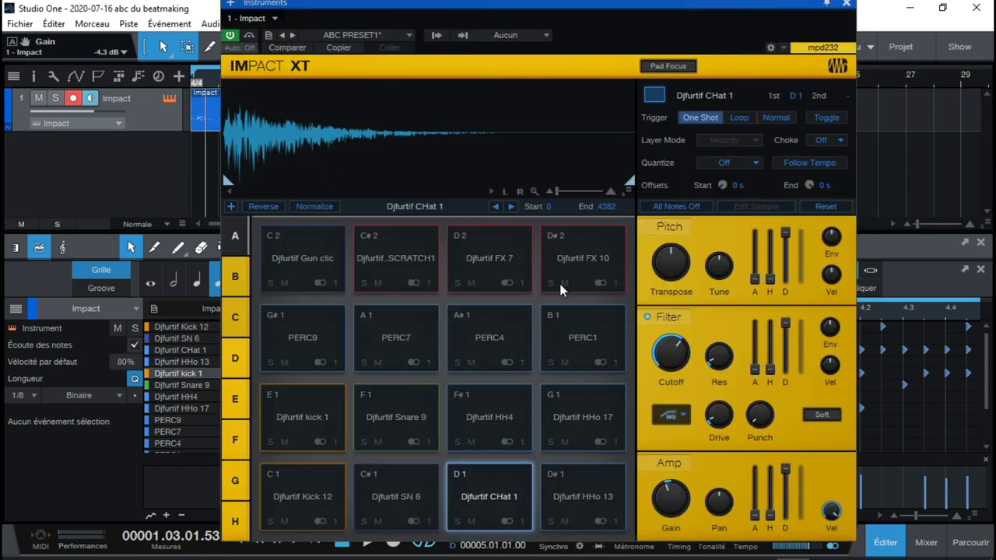
{"action": "key", "text": "space"}
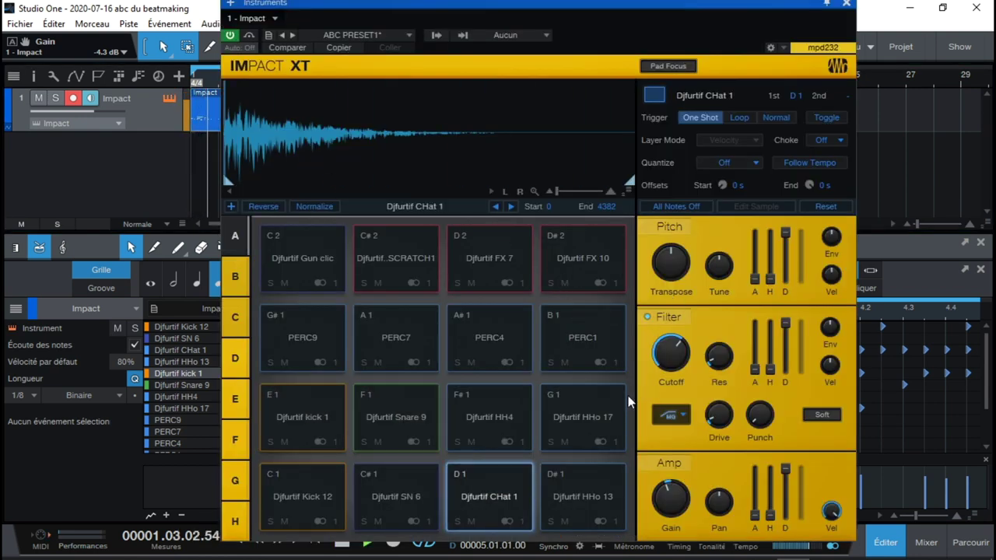
{"action": "left_click", "coordinate": [595, 420]}
{"action": "left_click", "coordinate": [548, 442]}
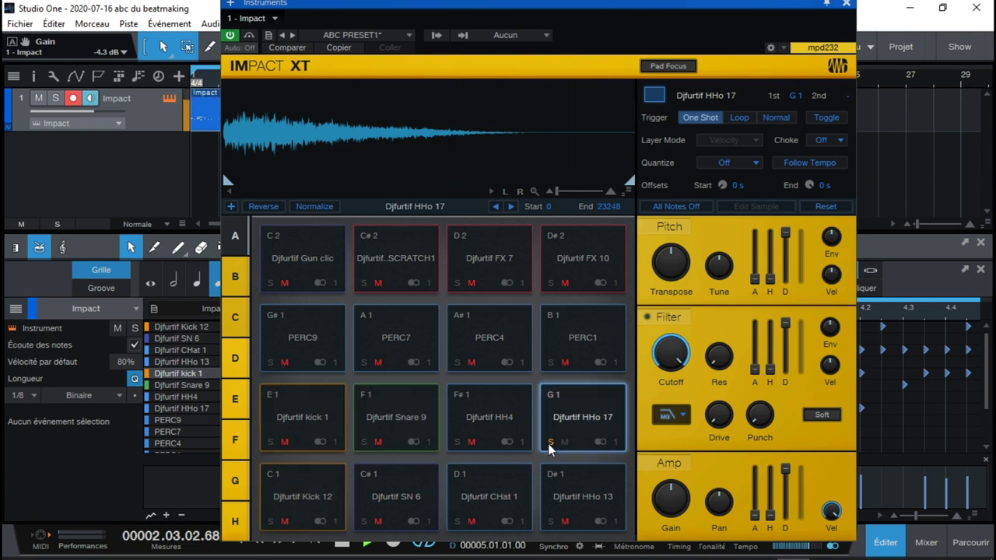
Step: Enable the filter on the Djfurtif HHo 17 pad with the HP12 Ladder type and cutoff 1.45 kHz
{"action": "left_click", "coordinate": [648, 316]}
{"action": "left_click", "coordinate": [668, 420]}
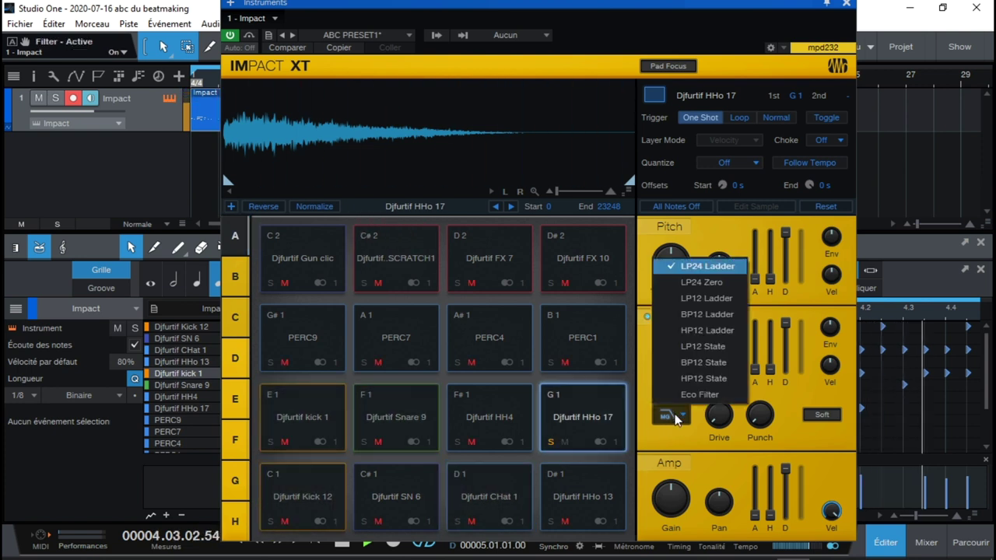
{"action": "left_click", "coordinate": [700, 333]}
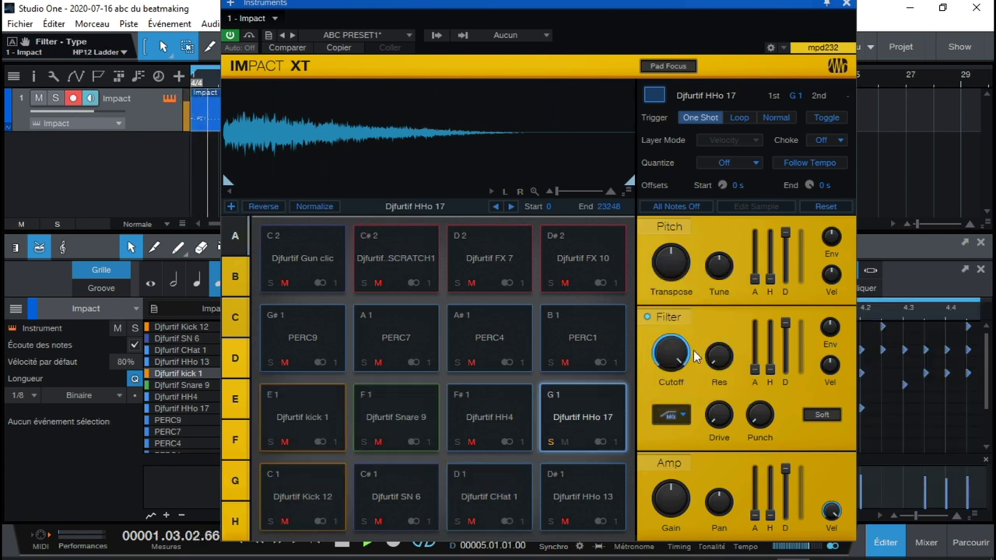
{"action": "left_click_drag", "start_coordinate": [668, 354], "coordinate": [665, 398]}
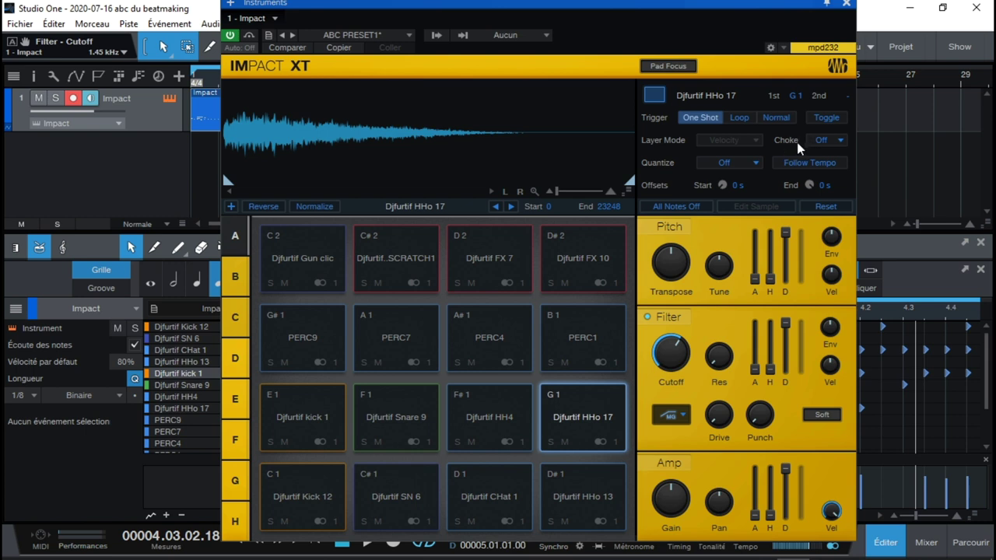
Step: Assign the Djfurtif HHo 17 and Djfurtif CHat 1 pads to choke group 1
{"action": "left_click", "coordinate": [825, 140]}
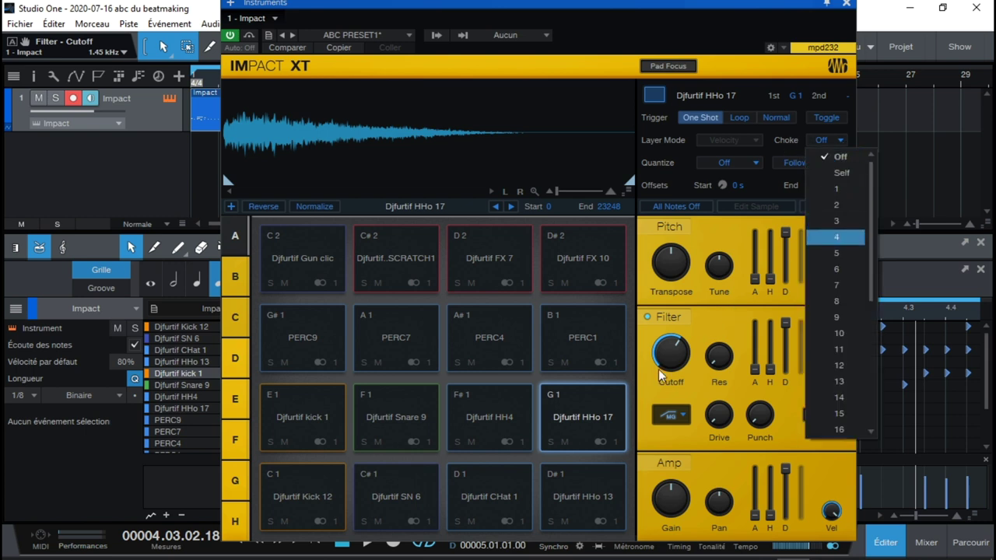
{"action": "left_click", "coordinate": [838, 189]}
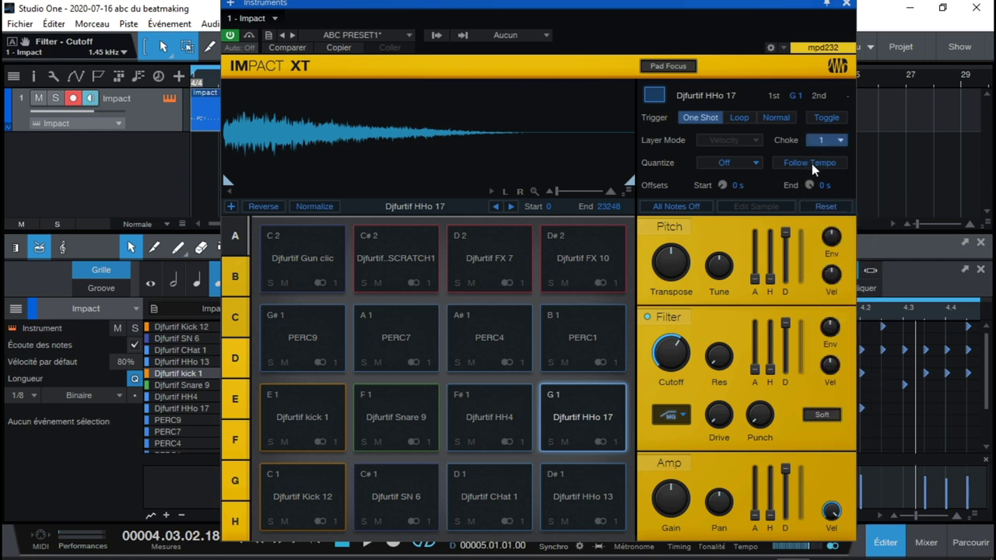
{"action": "left_click", "coordinate": [502, 500]}
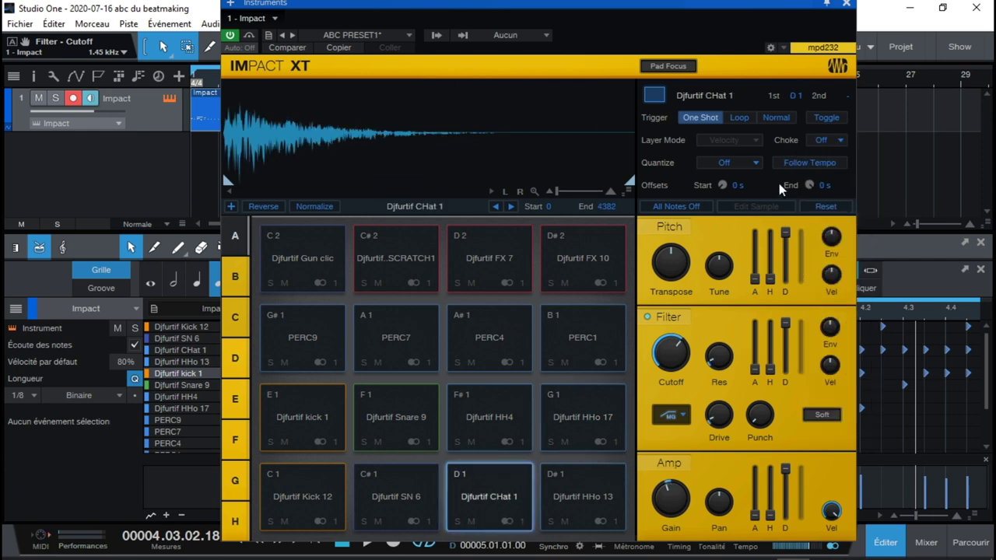
{"action": "left_click", "coordinate": [841, 143]}
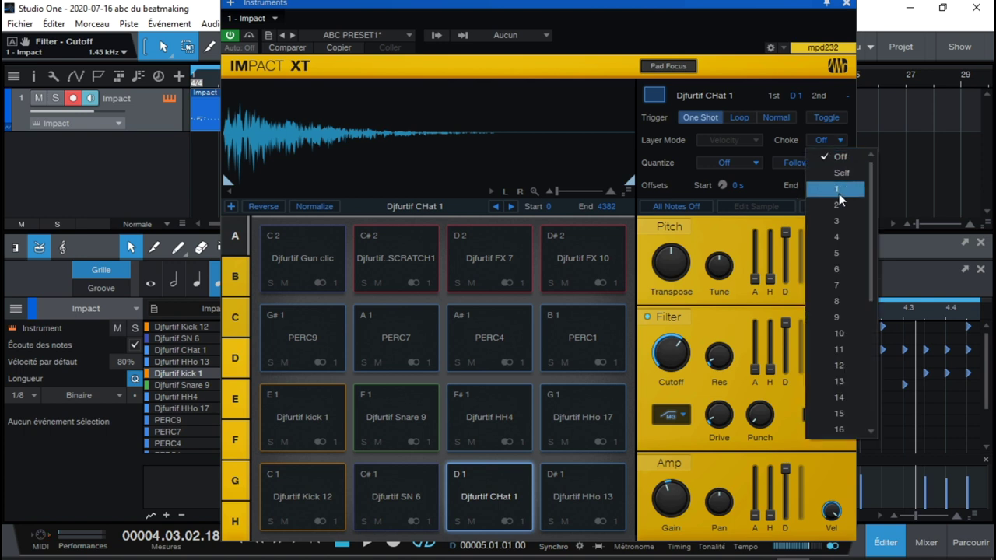
{"action": "left_click", "coordinate": [839, 191]}
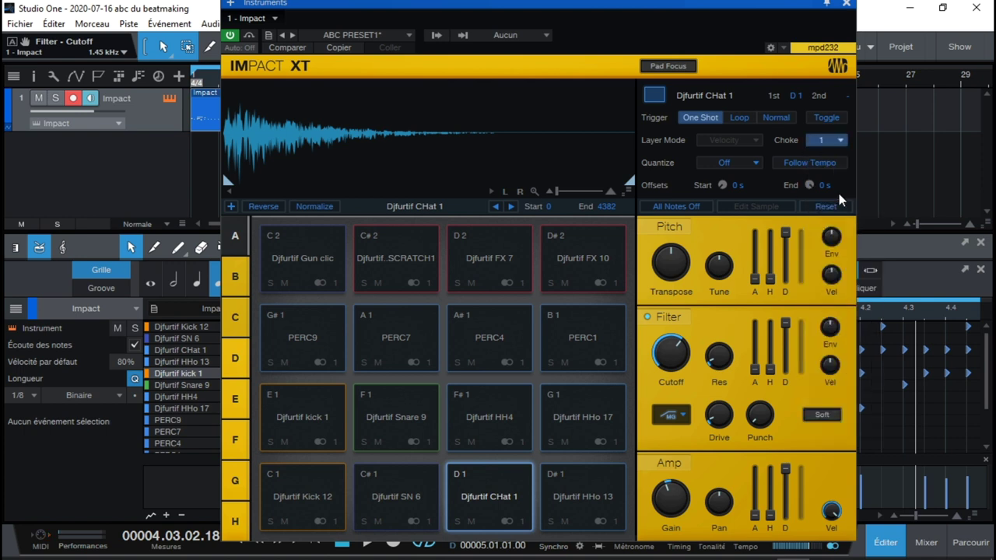
Step: Listen to the loop with the choked hi-hats, close the instrument window and stop playback
{"action": "key", "text": "space"}
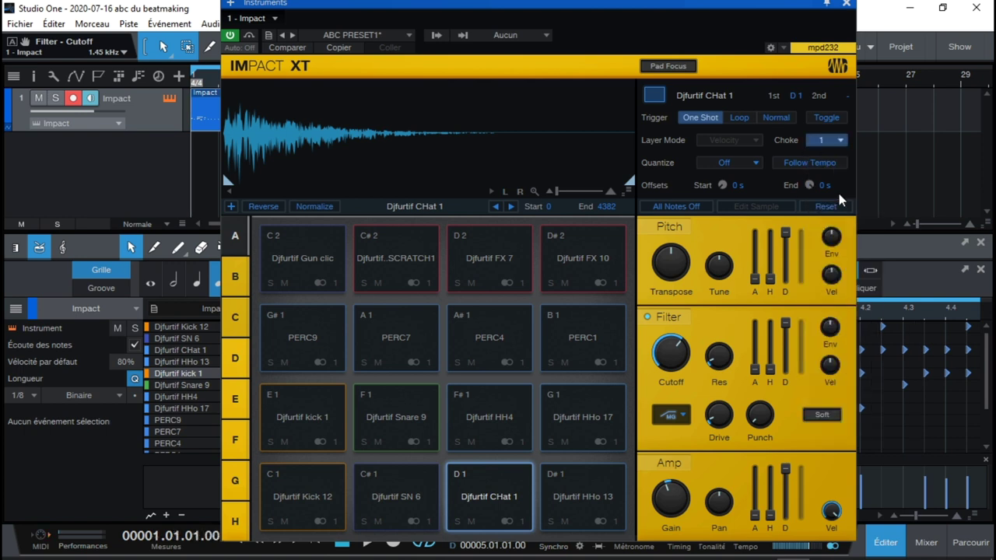
{"action": "key", "text": "space"}
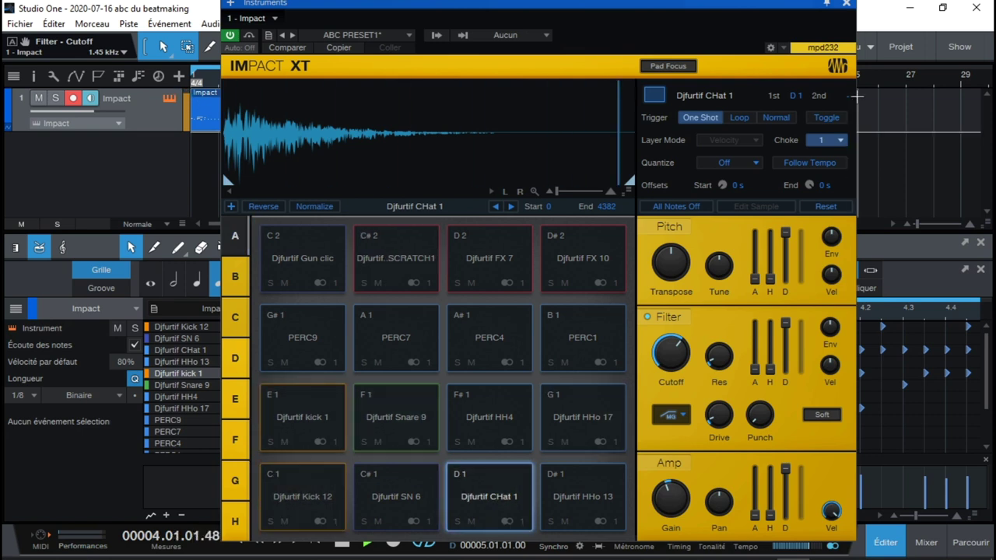
{"action": "left_click", "coordinate": [846, 5]}
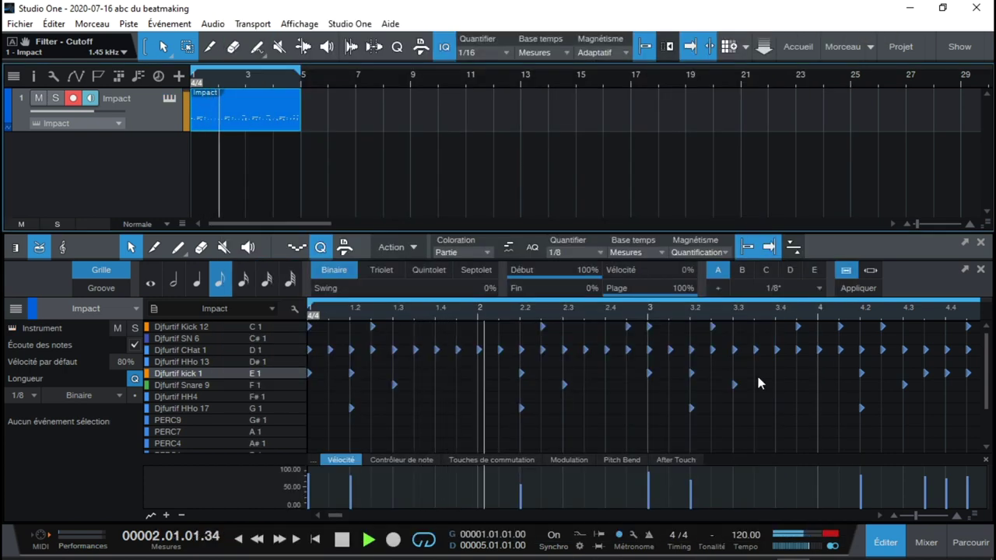
{"action": "key", "text": "space"}
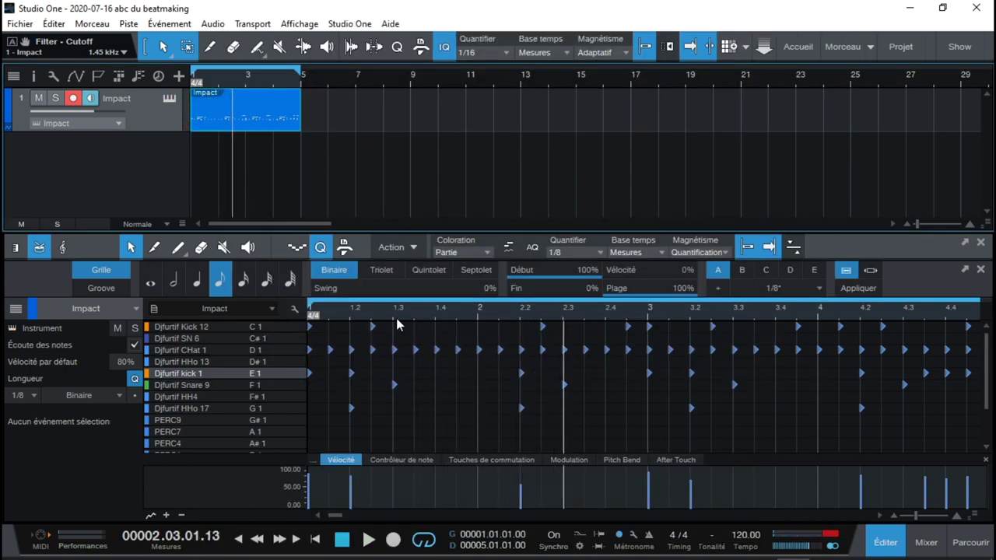
Step: Examine the Impact part in the piano and score views, and return to the drum view
{"action": "left_click", "coordinate": [16, 247]}
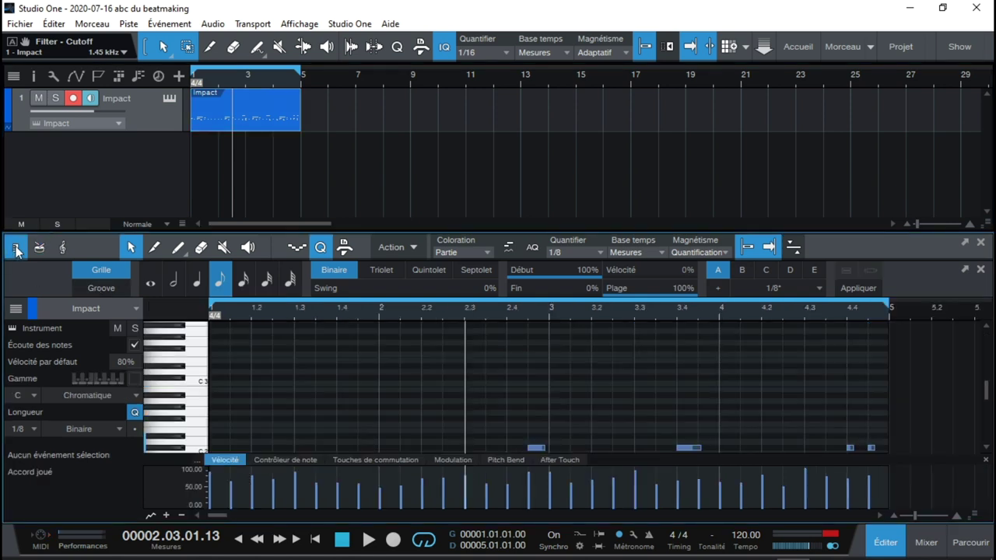
{"action": "scroll", "coordinate": [986, 392], "scroll_direction": "down", "scroll_amount": 5}
{"action": "scroll", "coordinate": [987, 392], "scroll_direction": "up", "scroll_amount": 1}
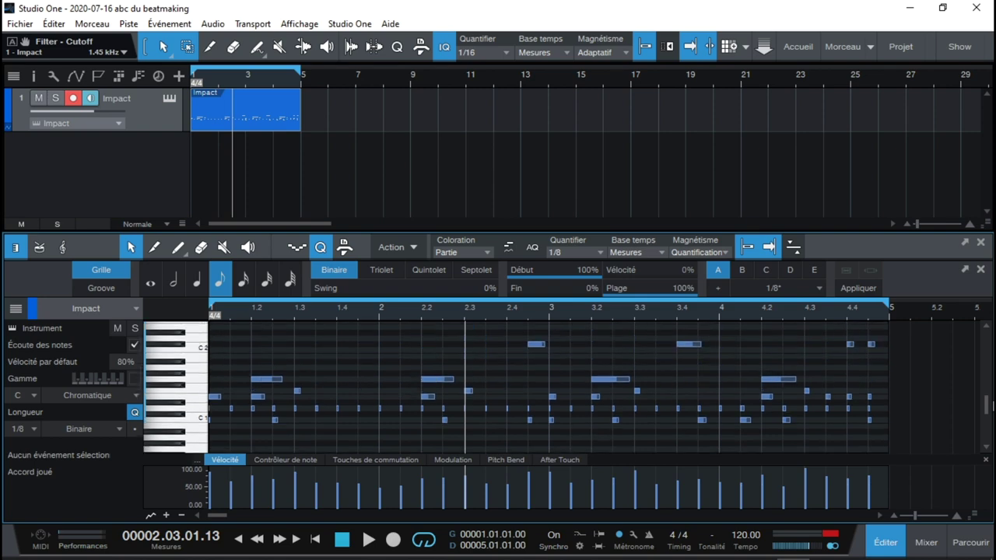
{"action": "left_click", "coordinate": [39, 251]}
{"action": "left_click", "coordinate": [63, 249]}
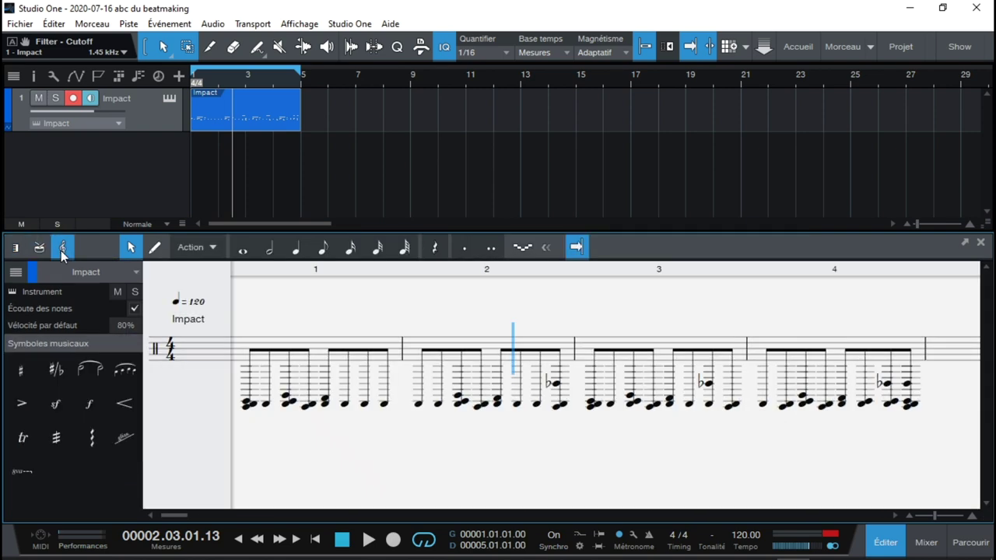
{"action": "left_click", "coordinate": [40, 247]}
{"action": "left_click", "coordinate": [63, 248]}
{"action": "left_click", "coordinate": [43, 249]}
Step: Play the loop from the drum view, briefly toggle the automation lane, and stop playback
{"action": "key", "text": "space"}
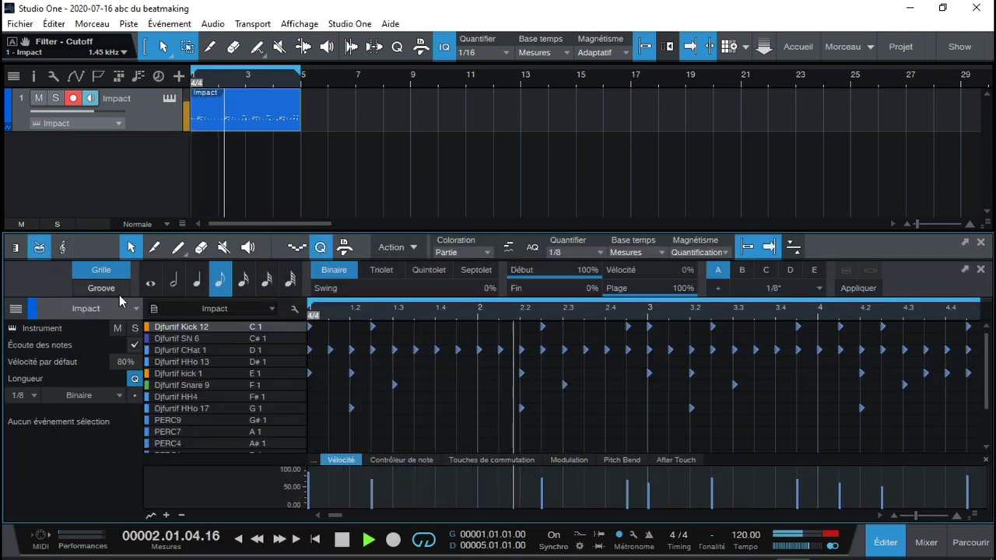
{"action": "left_click", "coordinate": [152, 515]}
{"action": "left_click", "coordinate": [152, 515]}
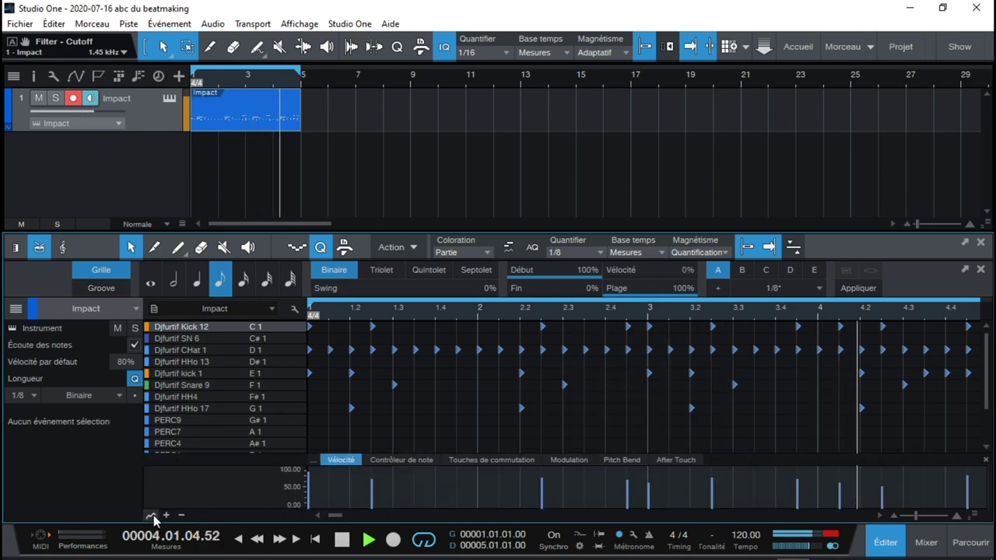
{"action": "key", "text": "space"}
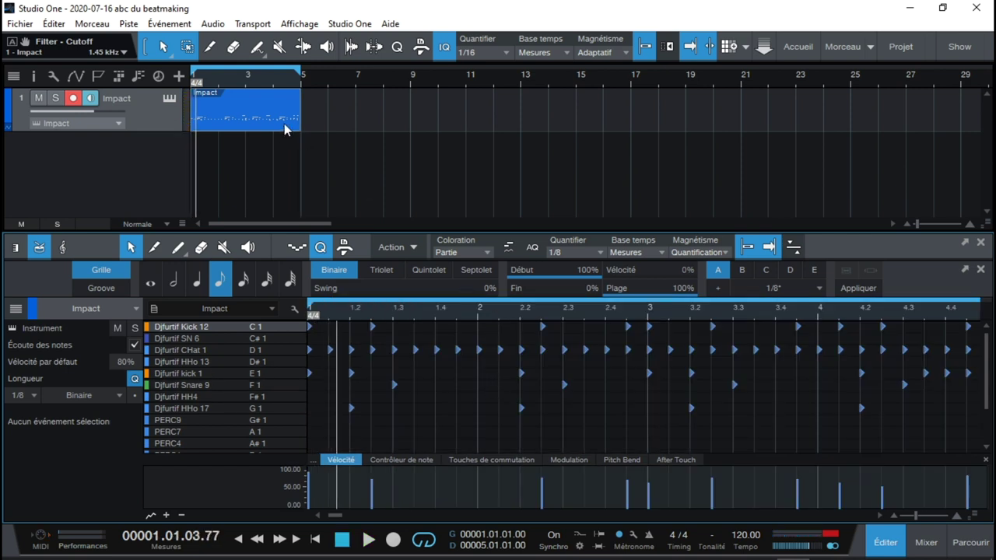
Step: Move the Impact part to start at bar 5 and create an empty four-bar part at bar 1
{"action": "left_click_drag", "start_coordinate": [284, 123], "coordinate": [395, 125]}
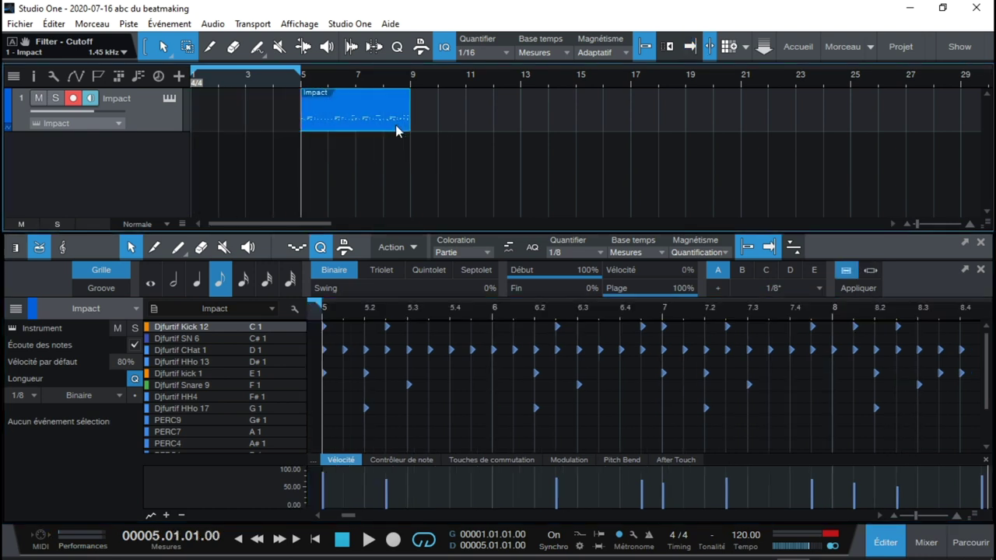
{"action": "left_click", "coordinate": [260, 122]}
{"action": "double_click", "coordinate": [259, 122]}
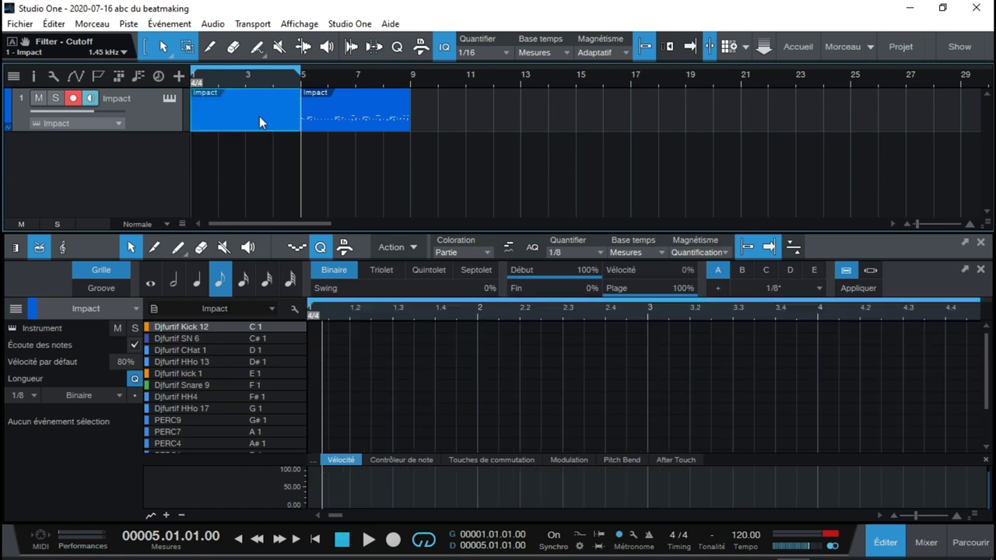
Step: Convert the empty part at bar 1 into a pattern
{"action": "right_click", "coordinate": [259, 122]}
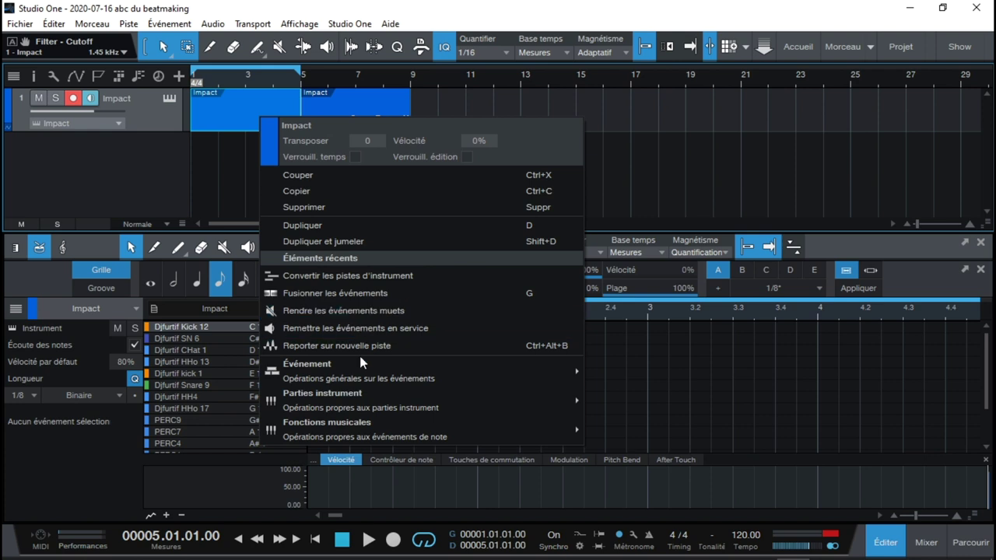
{"action": "mouse_move", "coordinate": [359, 382]}
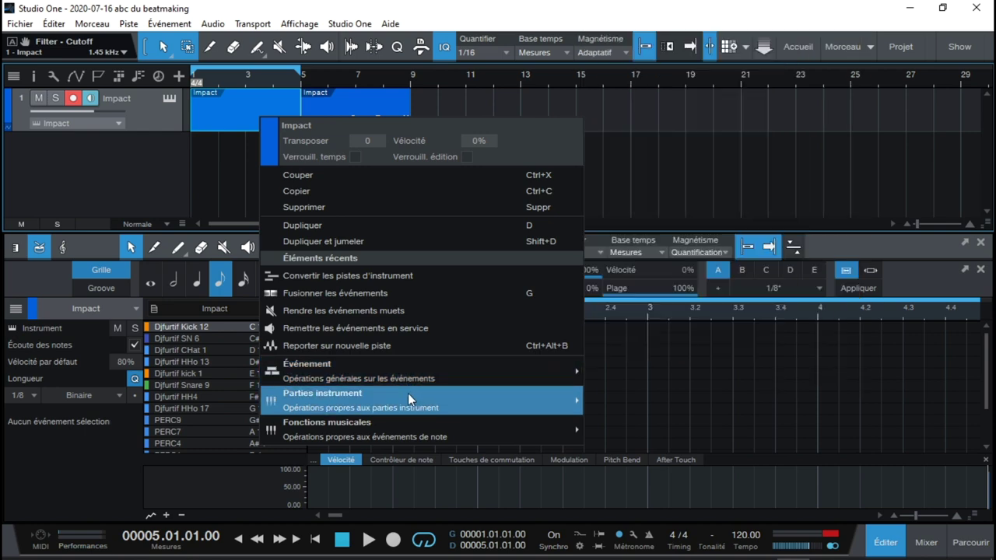
{"action": "mouse_move", "coordinate": [408, 393]}
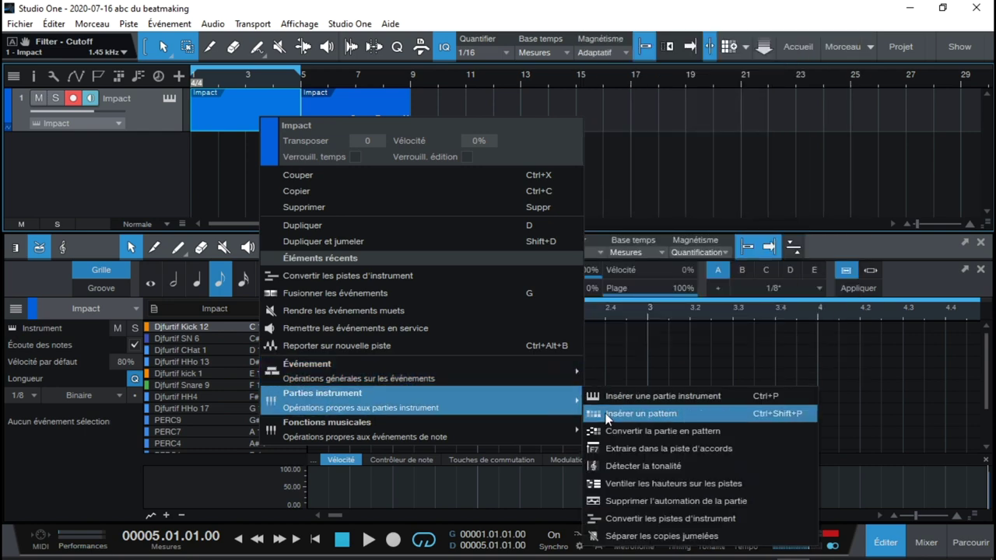
{"action": "left_click", "coordinate": [632, 434]}
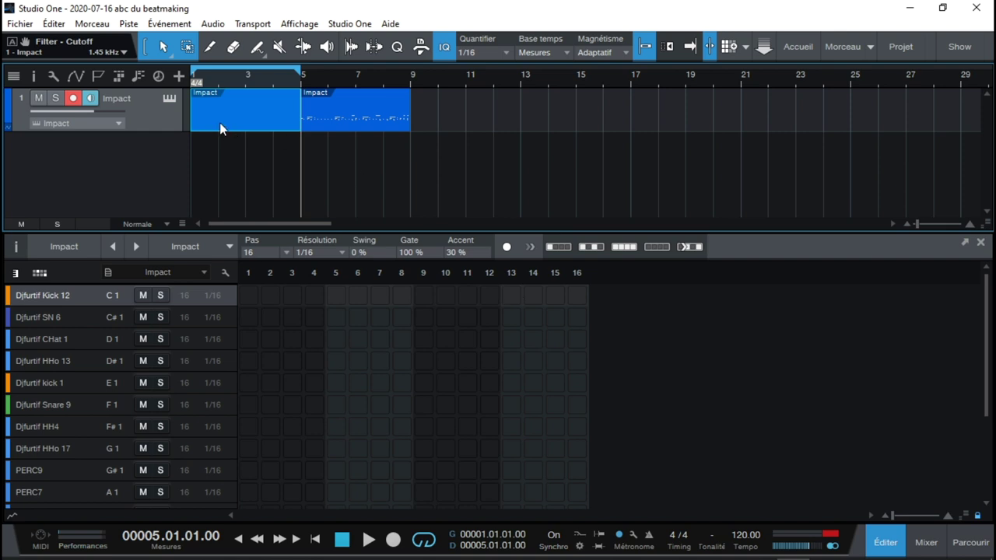
Step: Set the pattern to 24 steps, fill every second step of the Djfurtif CHat 1 row, and listen to it
{"action": "left_click", "coordinate": [288, 253]}
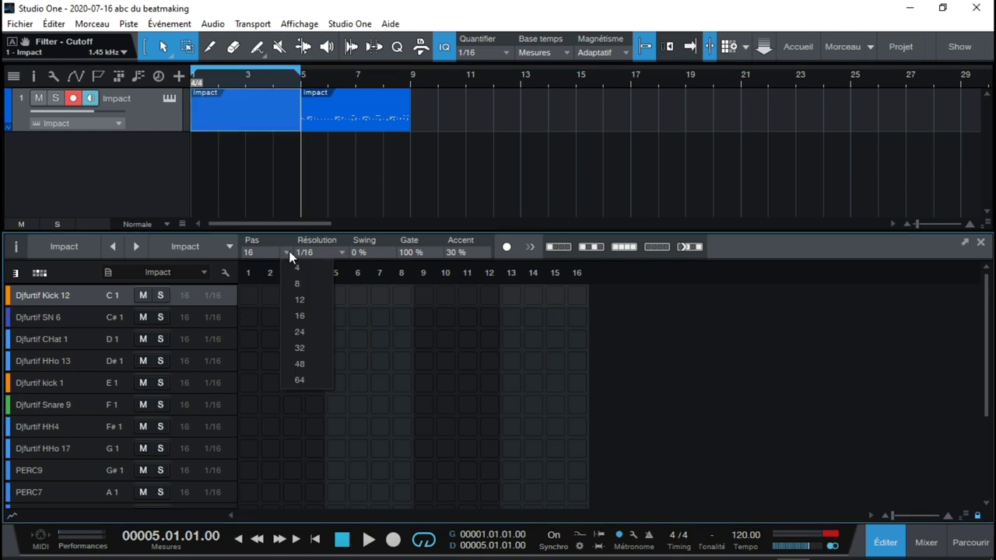
{"action": "left_click", "coordinate": [310, 333]}
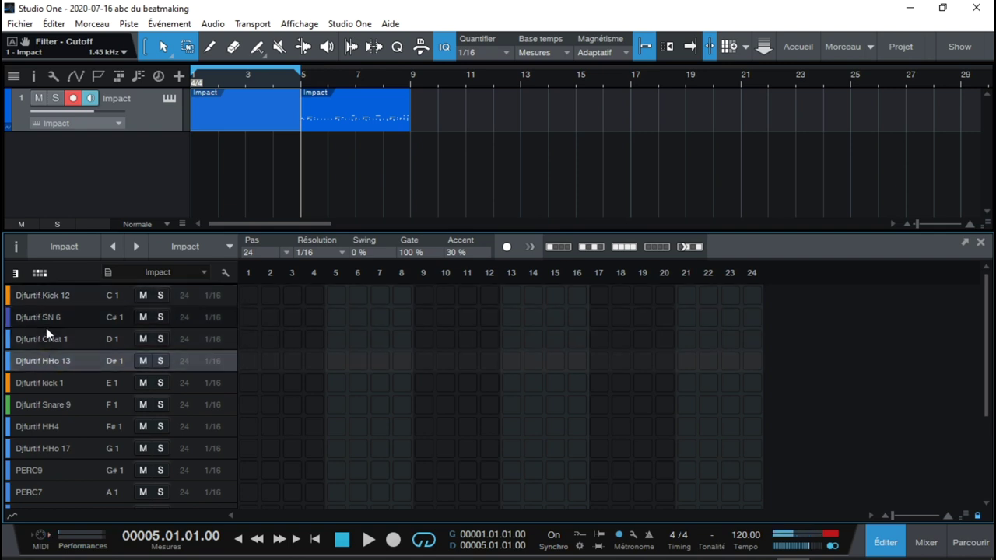
{"action": "left_click", "coordinate": [51, 340]}
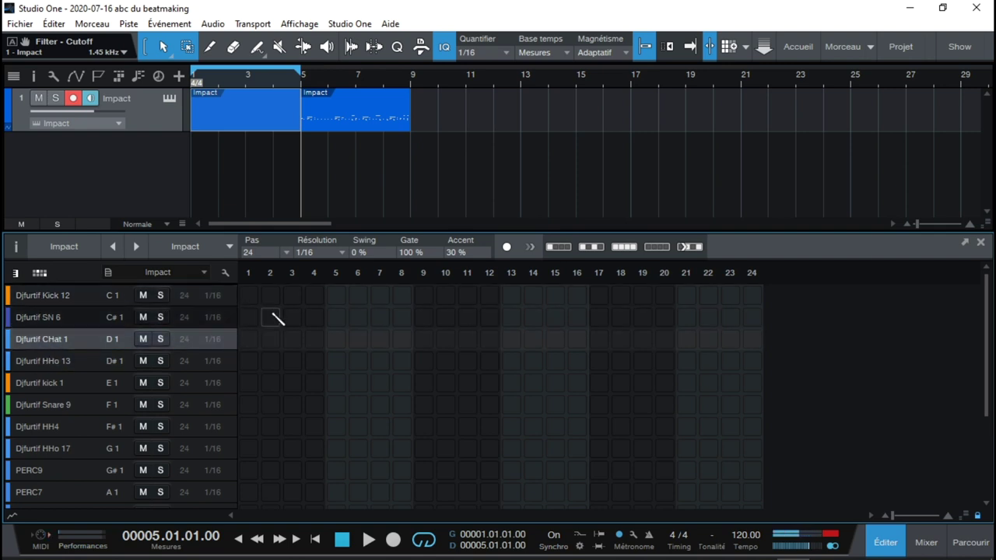
{"action": "left_click", "coordinate": [590, 246]}
{"action": "key", "text": "space"}
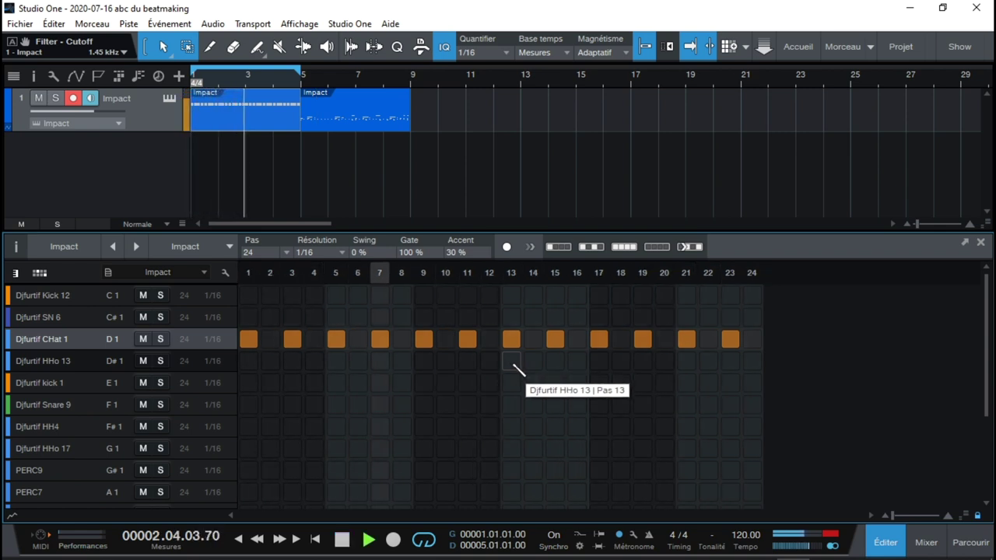
{"action": "key", "text": "space"}
Step: Set the pattern length to 32 steps and play it back
{"action": "left_click", "coordinate": [285, 253]}
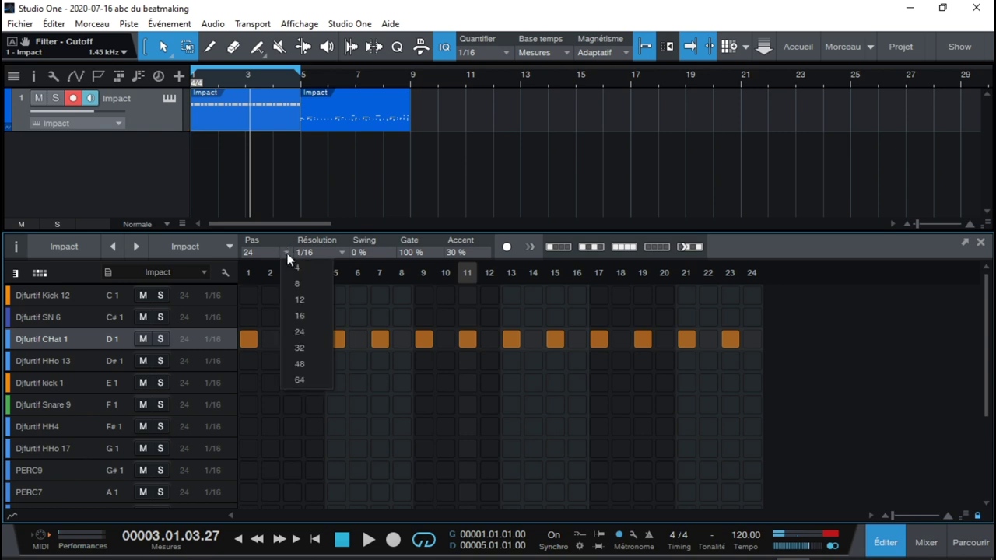
{"action": "left_click", "coordinate": [303, 347]}
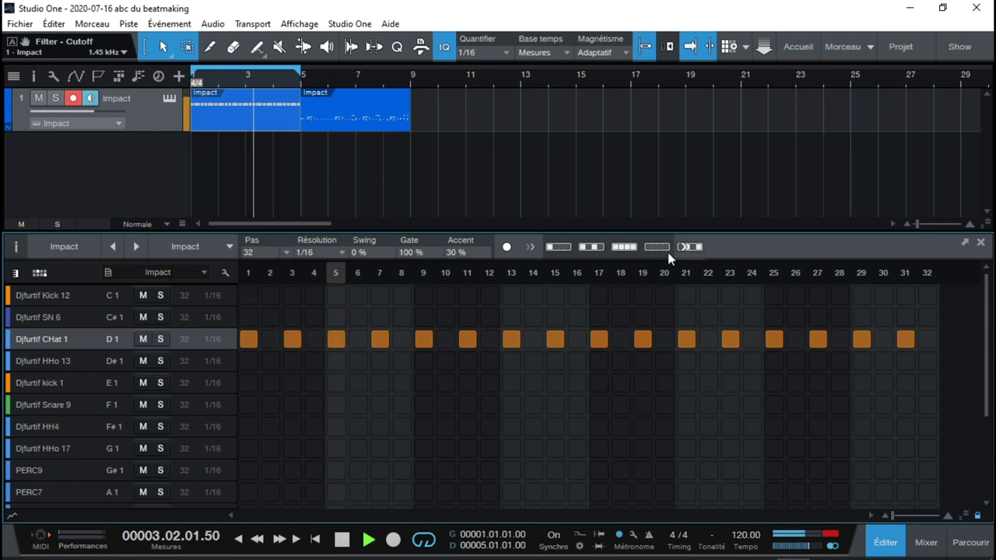
{"action": "key", "text": "space"}
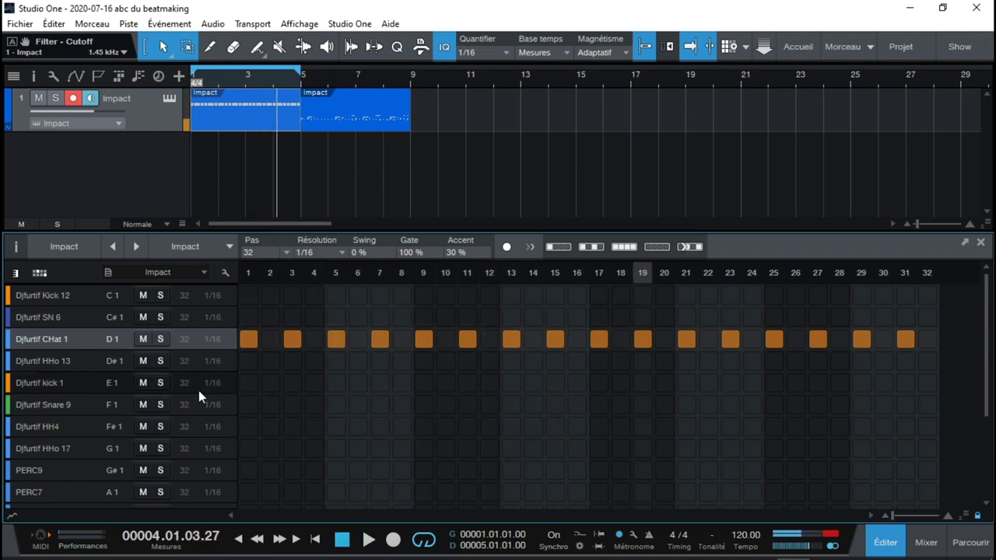
Step: Add Djfurtif Snare 9 hits on steps 9 and 25 of the pattern and listen to the result
{"action": "left_click", "coordinate": [73, 400]}
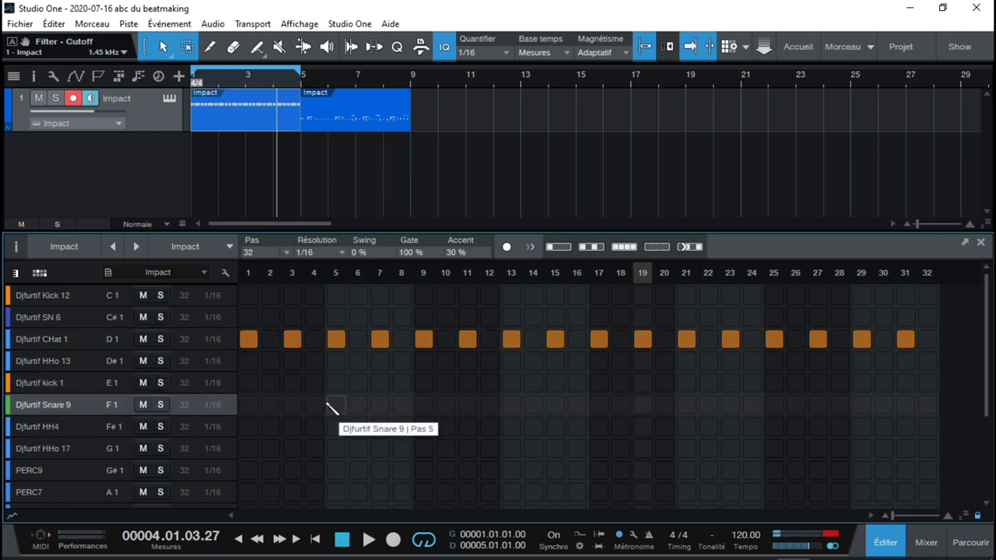
{"action": "left_click", "coordinate": [423, 404]}
{"action": "left_click", "coordinate": [774, 405]}
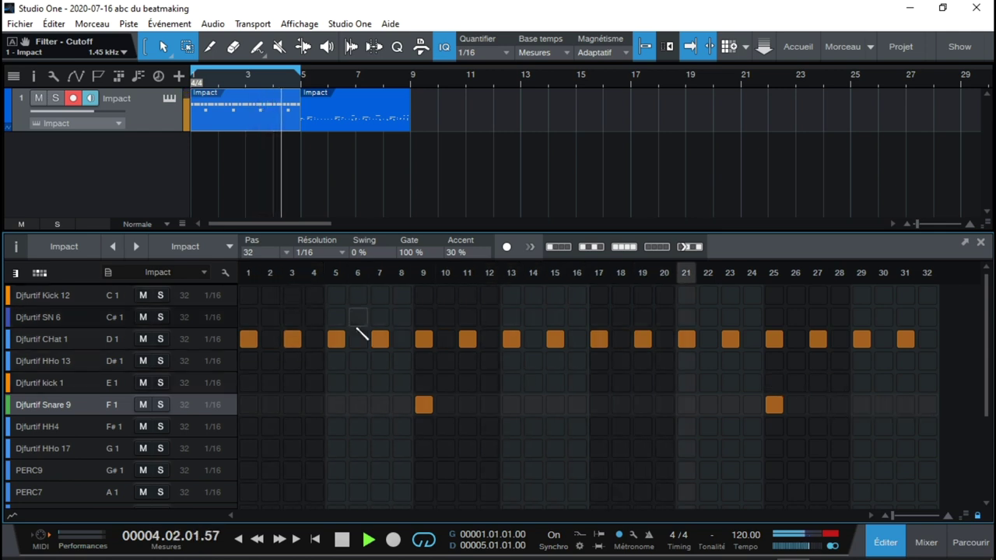
{"action": "key", "text": "space"}
Step: Lower the Djfurtif CHat 1 velocities on every fourth step from step 3 to between 25 and 37, set step 1 to 65, and listen
{"action": "left_click", "coordinate": [13, 515]}
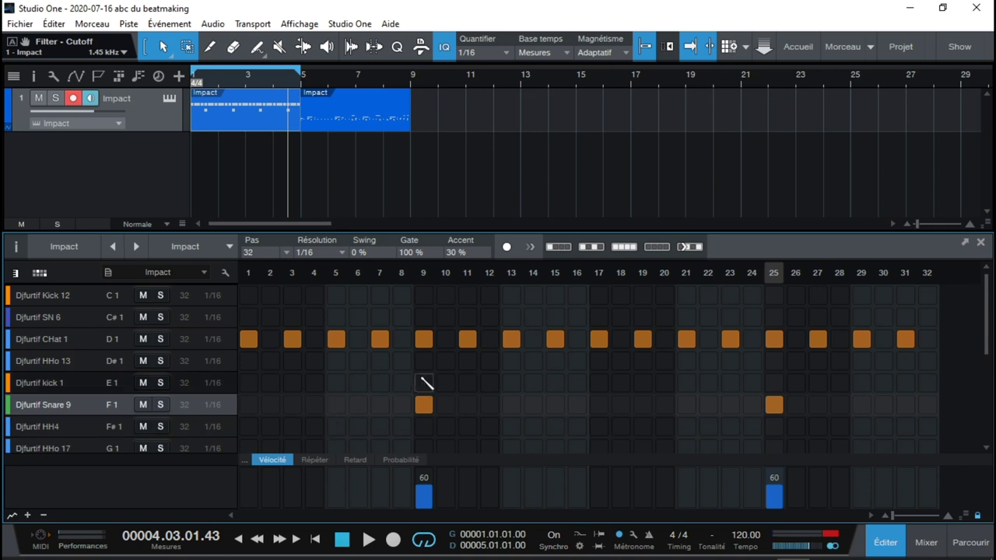
{"action": "left_click", "coordinate": [66, 347]}
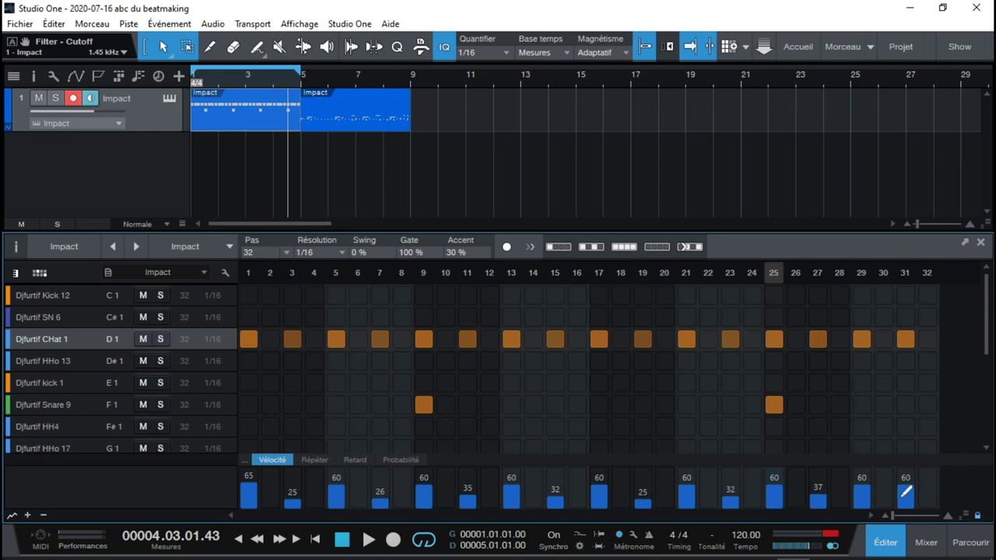
{"action": "key", "text": "space"}
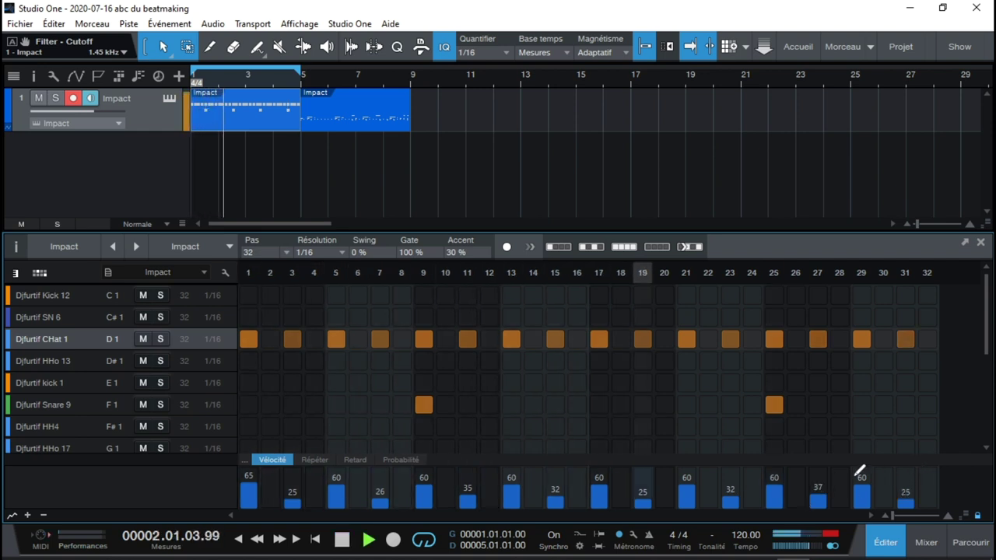
{"action": "key", "text": "space"}
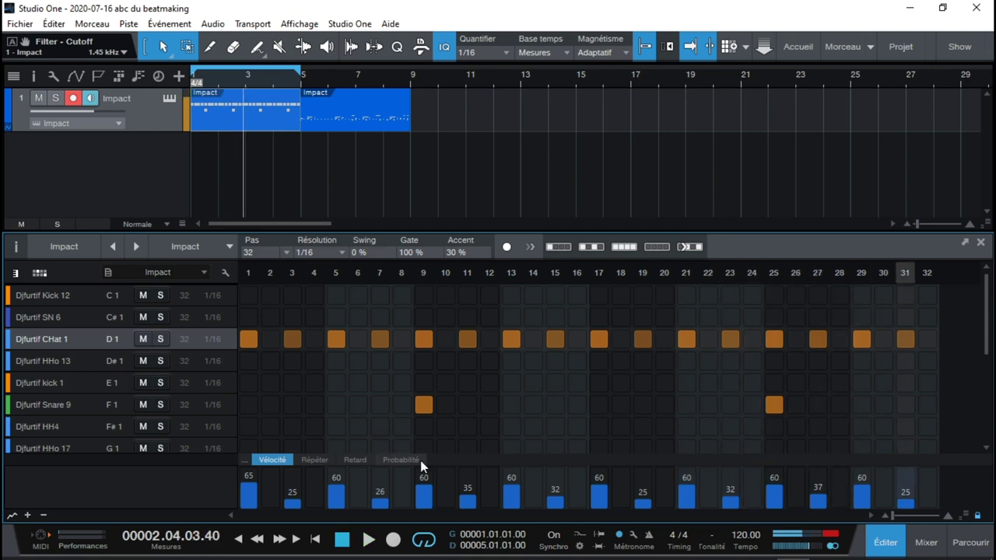
Step: Set the Djfurtif CHat 1 repeats to 3 on steps 7, 23, 29 and 31, and to 4 on step 19, during playback
{"action": "left_click", "coordinate": [316, 460]}
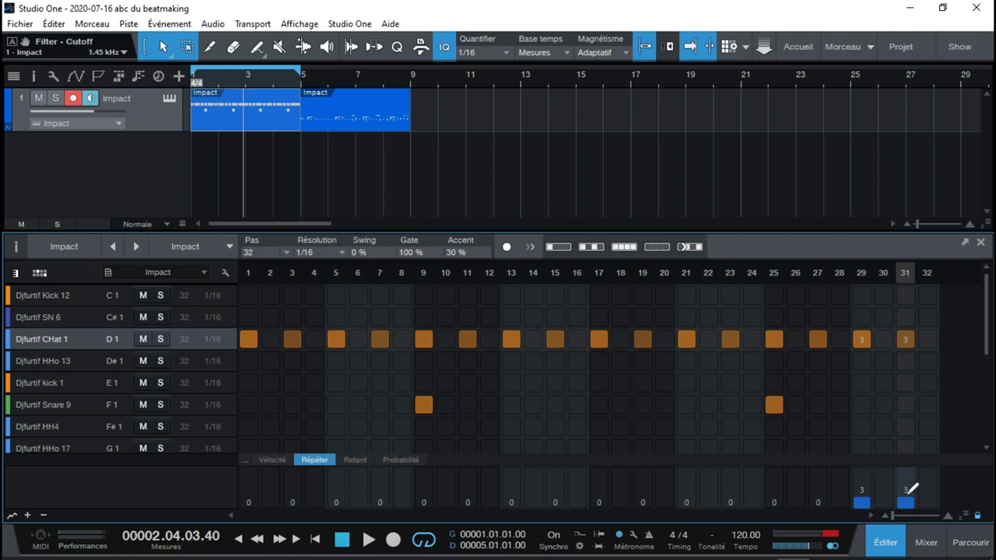
{"action": "key", "text": "space"}
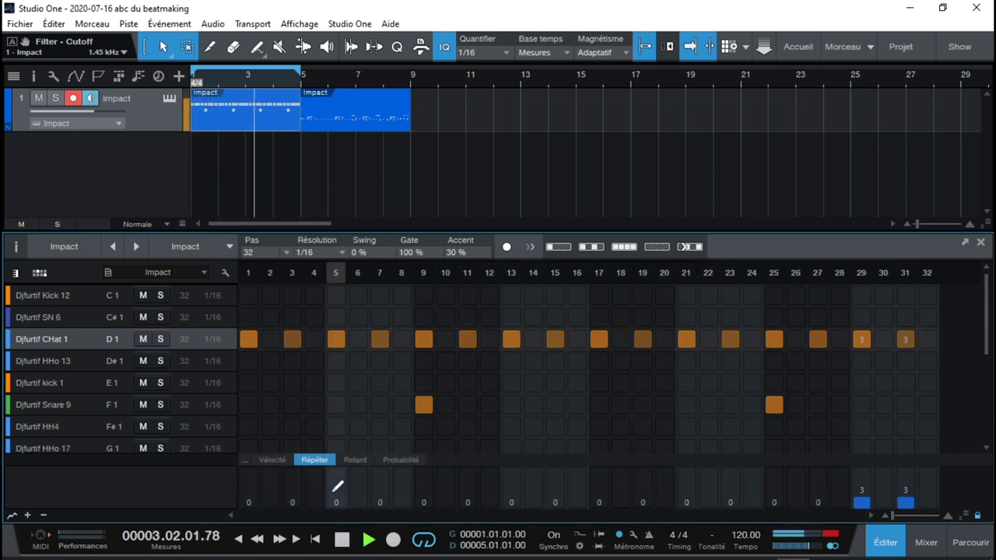
{"action": "left_click", "coordinate": [380, 490]}
{"action": "left_click", "coordinate": [381, 493]}
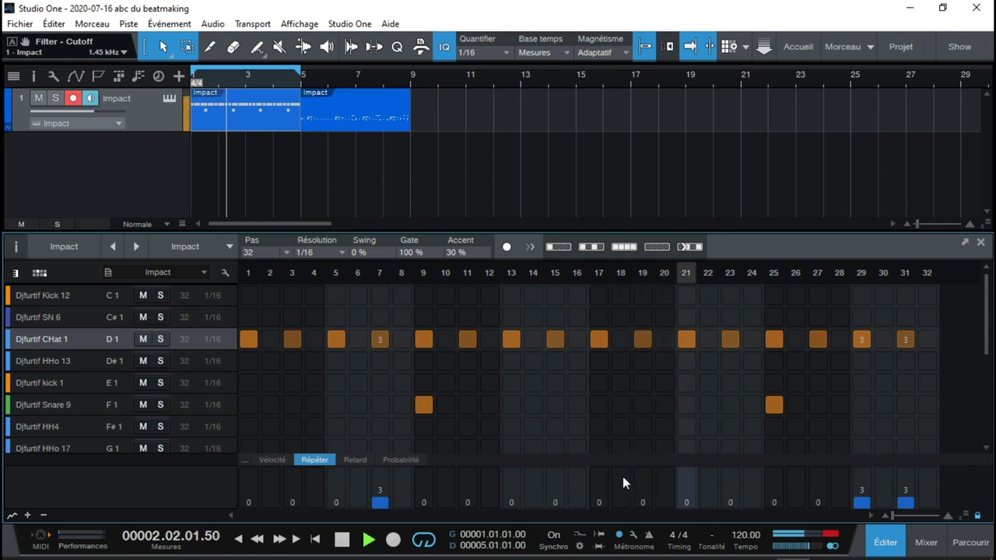
{"action": "left_click", "coordinate": [642, 489]}
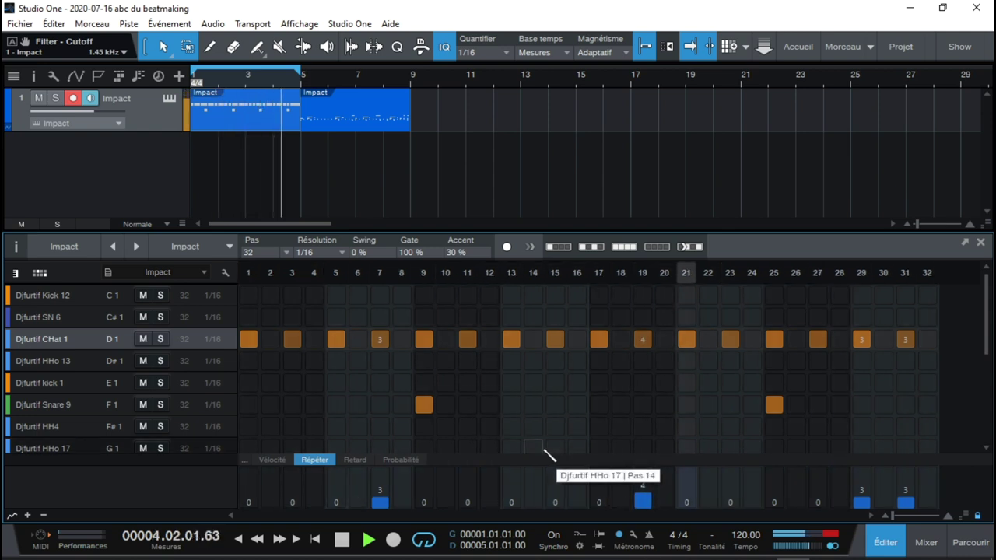
{"action": "left_click", "coordinate": [734, 490]}
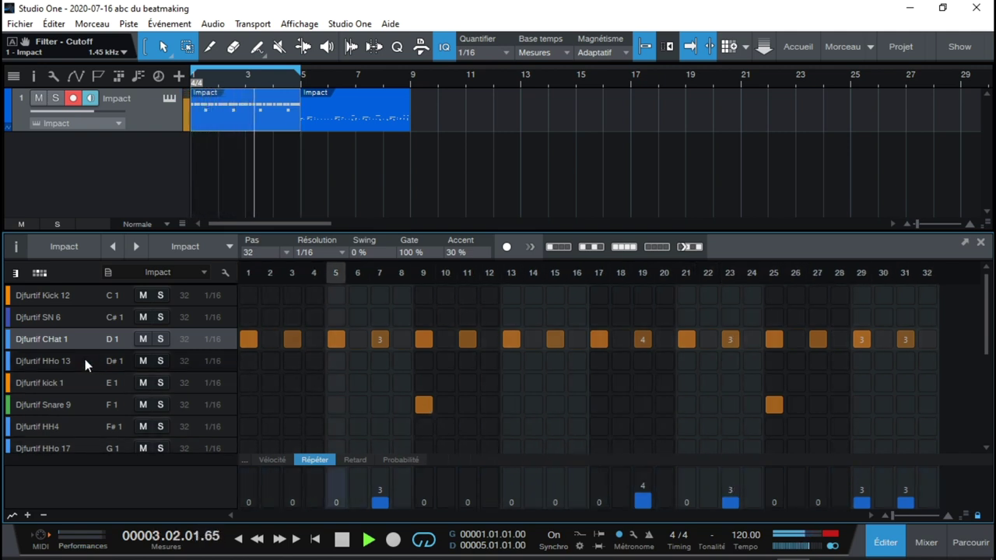
Step: Add Djfurtif Kick 12 hits on steps 1, 5 and 13 during playback
{"action": "left_click", "coordinate": [249, 296]}
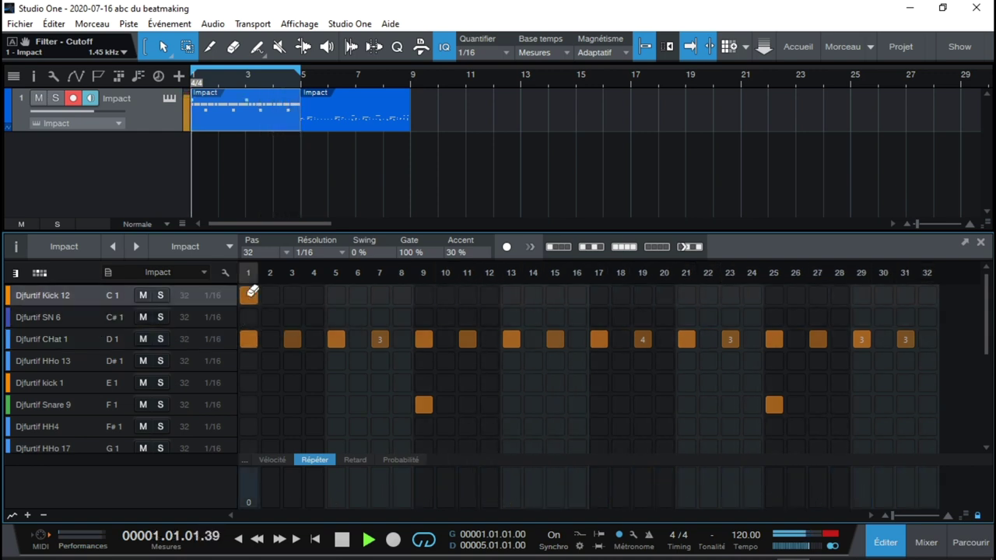
{"action": "left_click", "coordinate": [358, 295]}
{"action": "left_click", "coordinate": [358, 295]}
{"action": "left_click", "coordinate": [336, 296]}
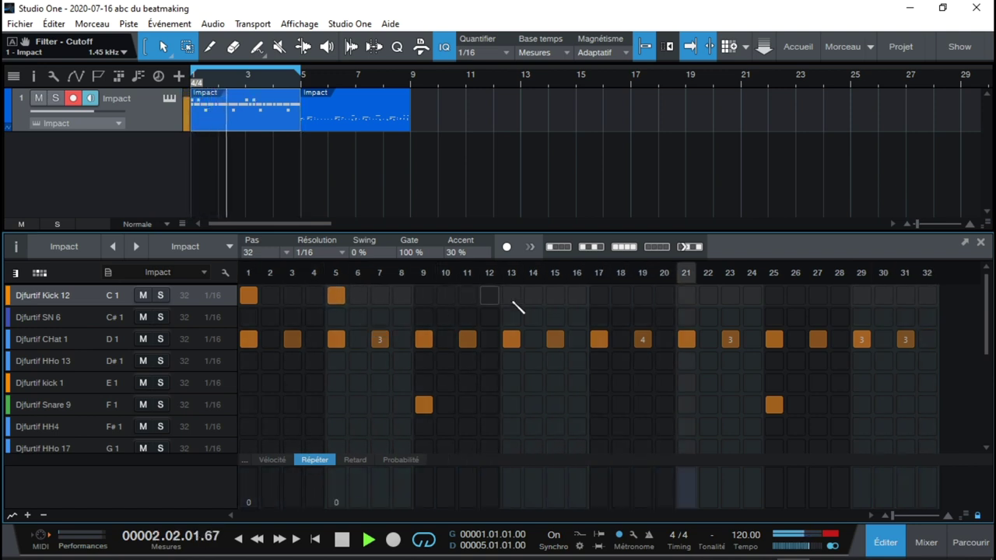
{"action": "left_click", "coordinate": [513, 295]}
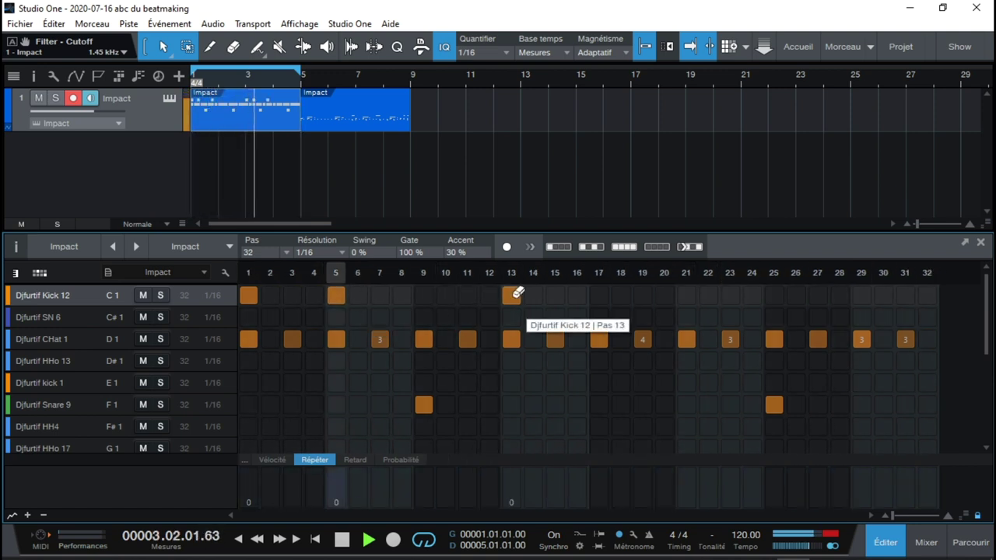
Step: Move the Djfurtif Kick 12 hit on step 5 to step 7, trying steps 4 and 6 along the way
{"action": "left_click", "coordinate": [336, 295]}
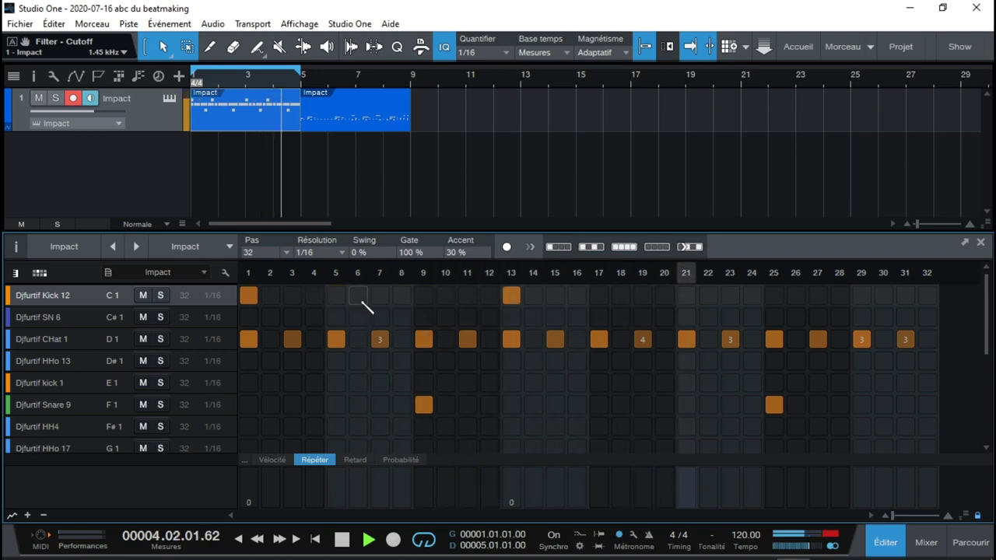
{"action": "left_click", "coordinate": [316, 296]}
{"action": "left_click", "coordinate": [319, 296]}
{"action": "left_click", "coordinate": [359, 295]}
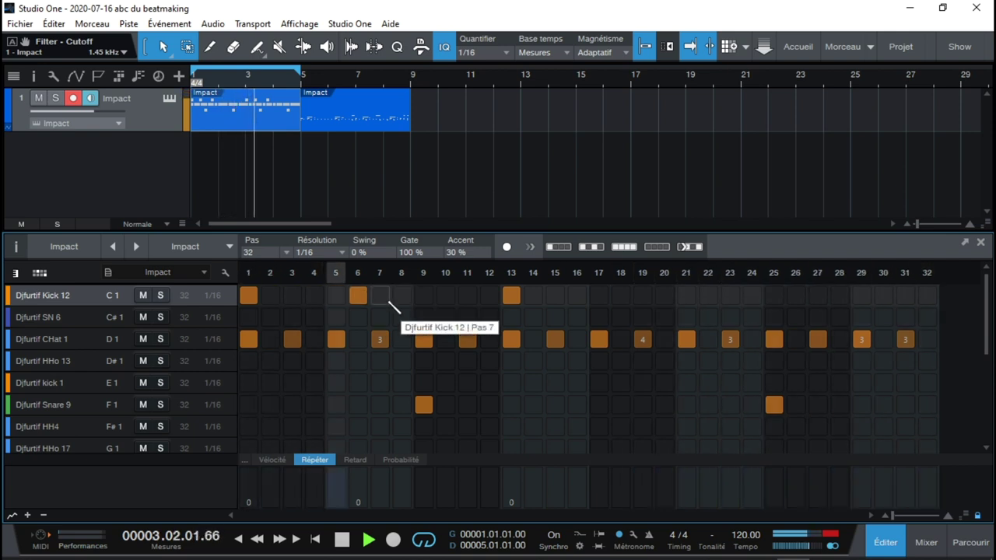
{"action": "left_click", "coordinate": [380, 296]}
{"action": "left_click", "coordinate": [358, 296]}
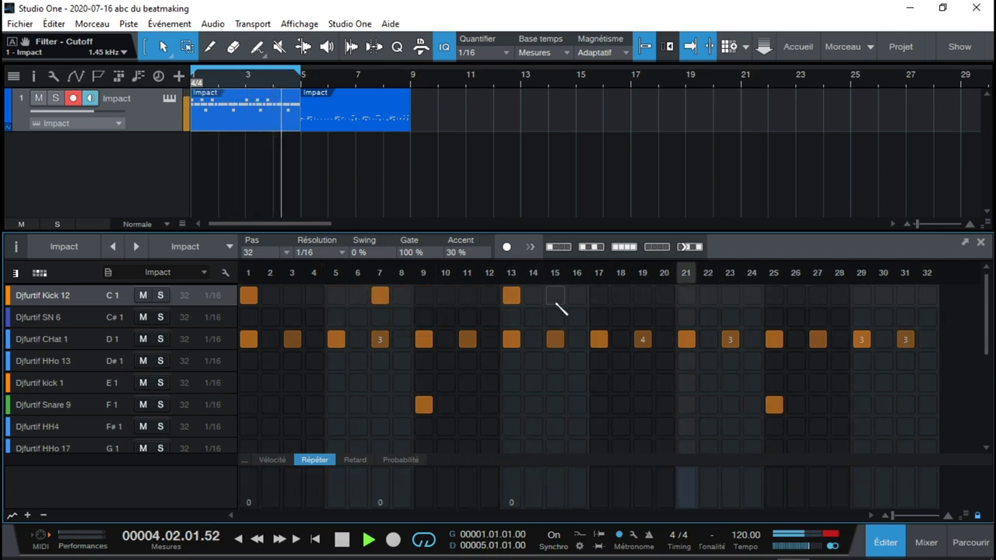
Step: Try a Djfurtif Kick 12 hit on step 18 and move it to step 19
{"action": "left_click", "coordinate": [622, 296]}
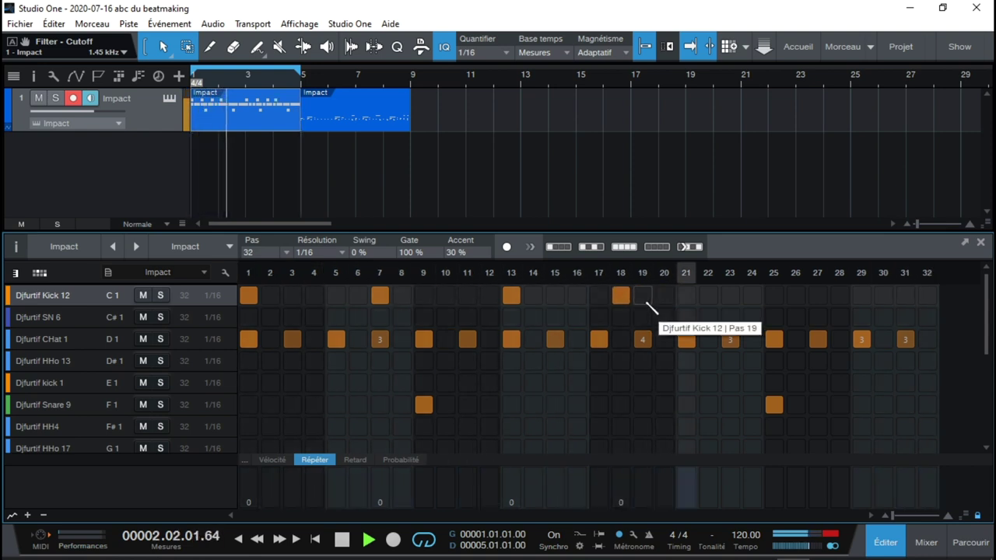
{"action": "left_click", "coordinate": [620, 295]}
{"action": "left_click", "coordinate": [643, 297]}
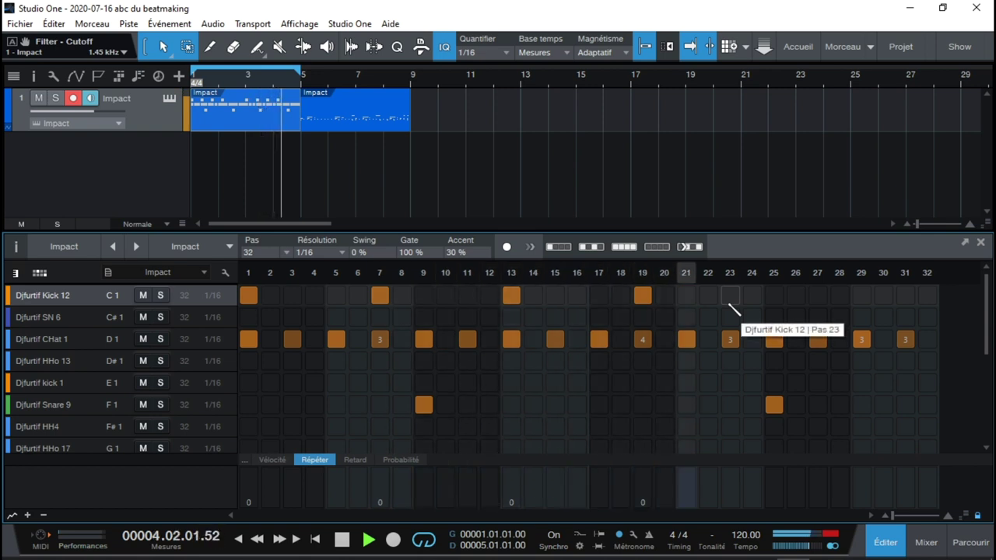
Step: Try Djfurtif Kick 12 hits on steps 30 and 32, replacing them with hits on steps 29 and 31
{"action": "left_click", "coordinate": [883, 296]}
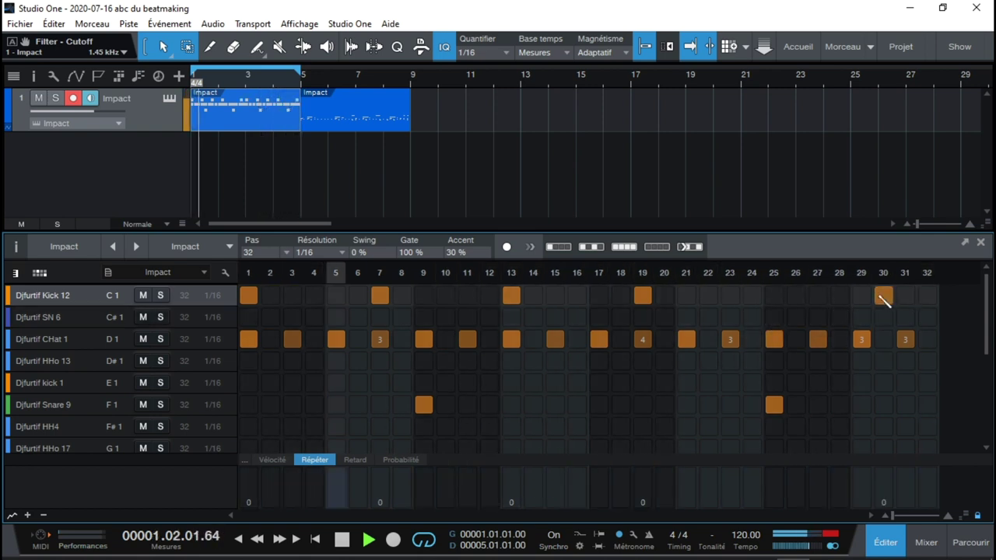
{"action": "left_click", "coordinate": [928, 293]}
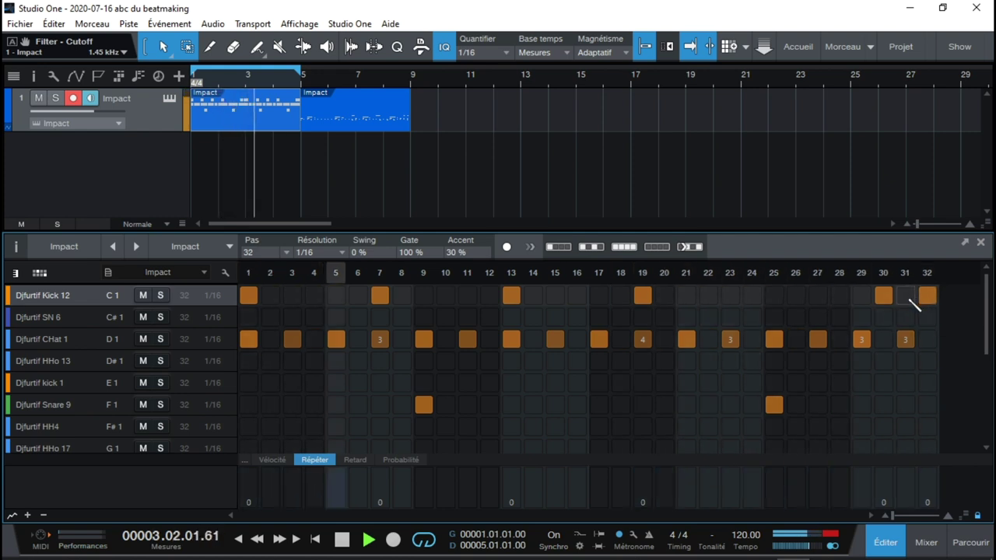
{"action": "left_click", "coordinate": [926, 294]}
{"action": "left_click", "coordinate": [905, 295]}
{"action": "left_click", "coordinate": [863, 295]}
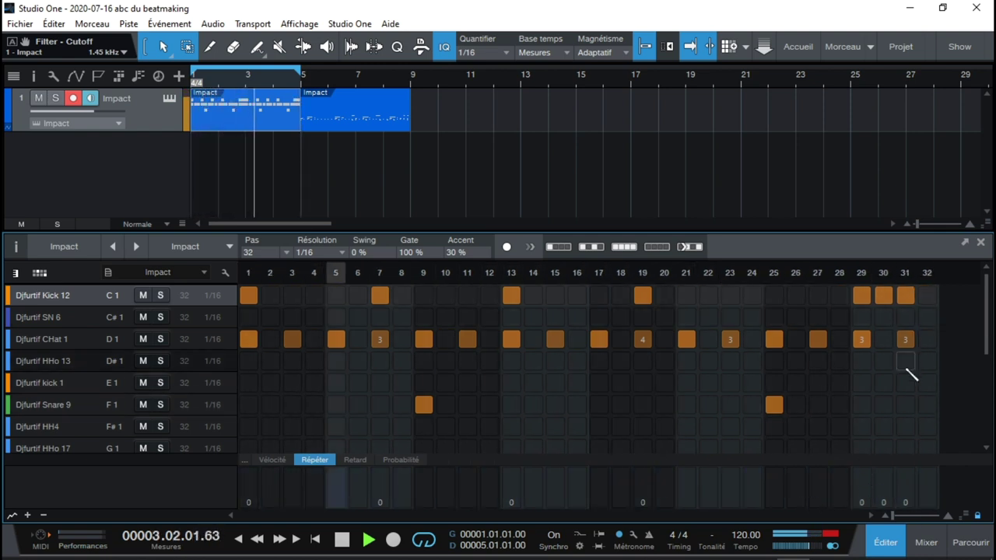
{"action": "left_click", "coordinate": [883, 295]}
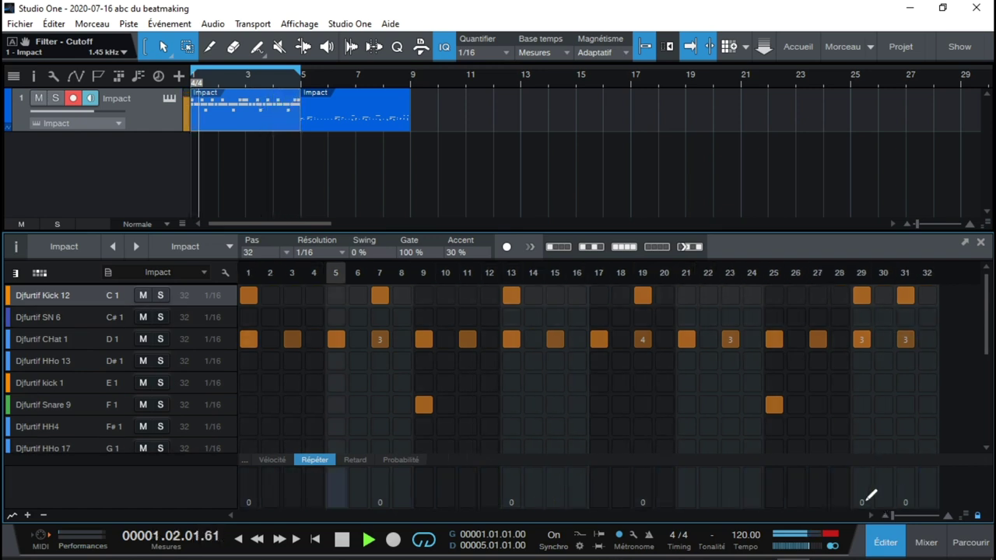
Step: Set the Djfurtif Kick 12 repeats to 2 on step 29, add a hit on step 30, and compare with and without step 31
{"action": "left_click_drag", "start_coordinate": [871, 495], "coordinate": [867, 494]}
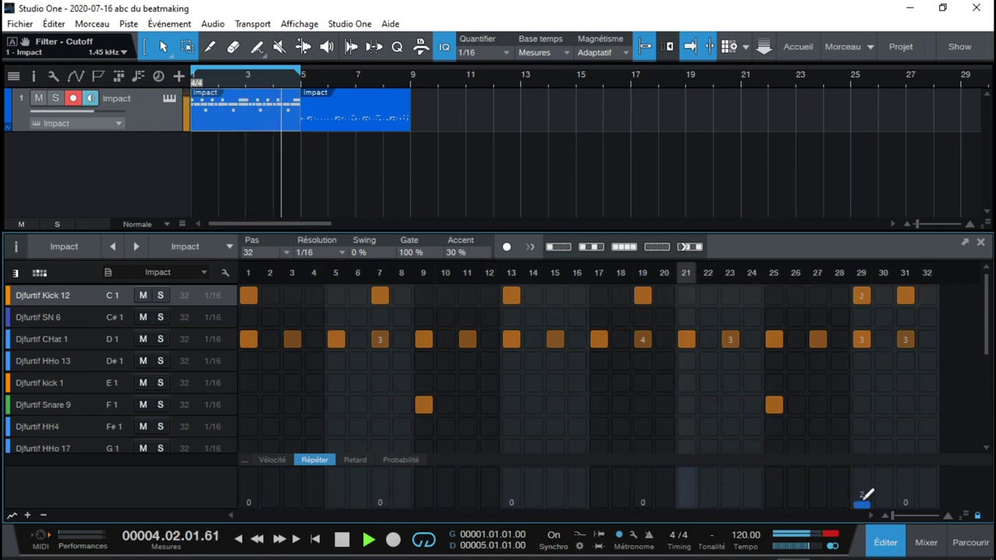
{"action": "left_click", "coordinate": [883, 295]}
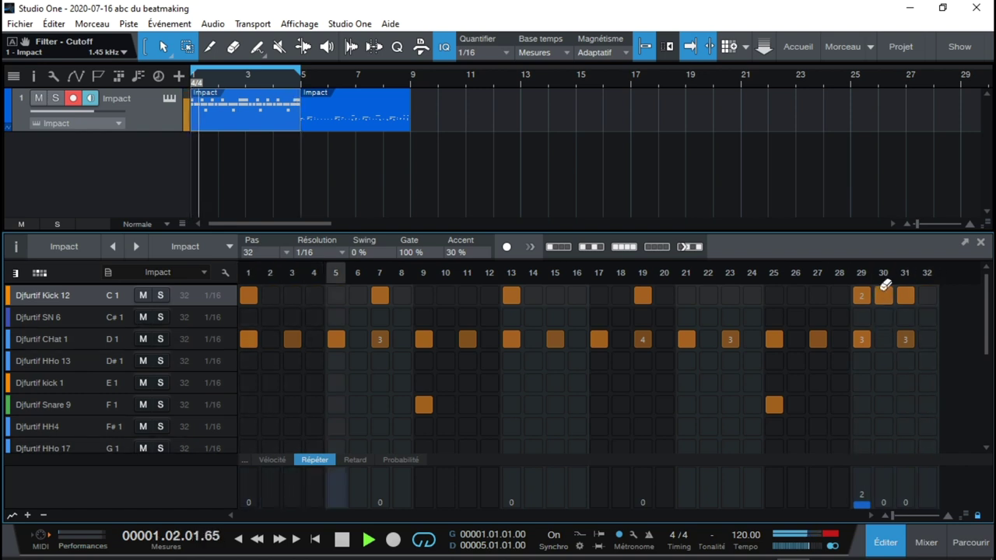
{"action": "left_click", "coordinate": [905, 295]}
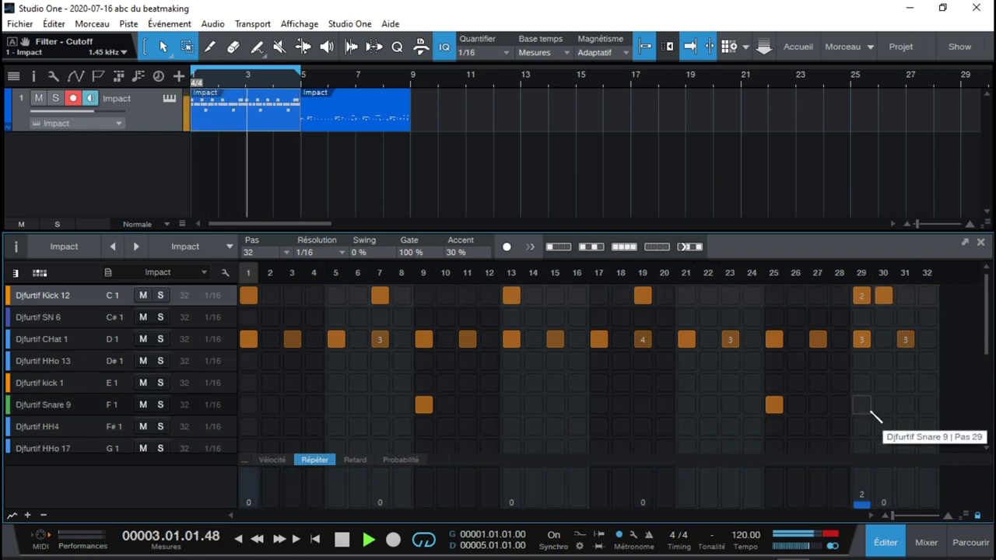
{"action": "left_click", "coordinate": [905, 295]}
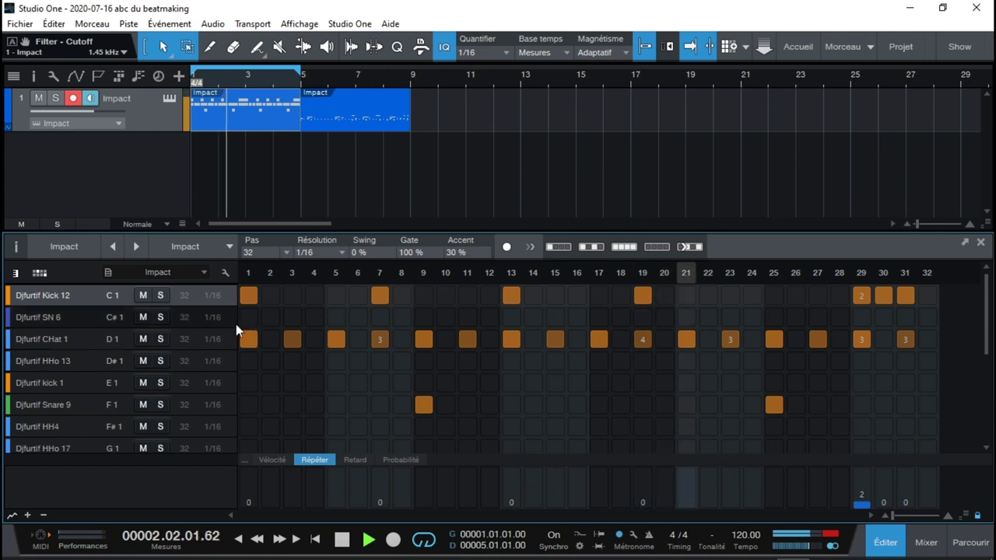
Step: Add Djfurtif SN 6 hits on steps 9 and 25 to layer the snare
{"action": "left_click", "coordinate": [423, 316]}
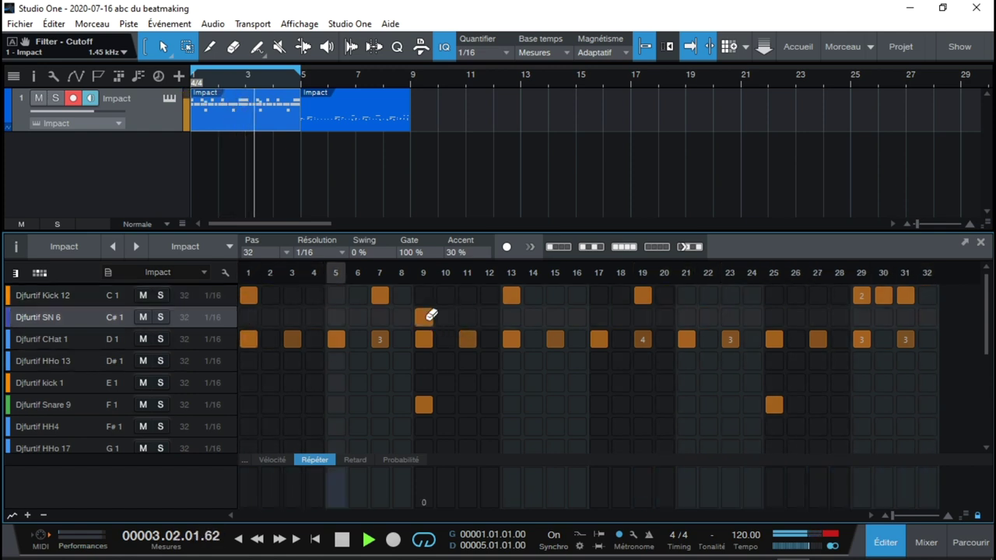
{"action": "left_click", "coordinate": [777, 318]}
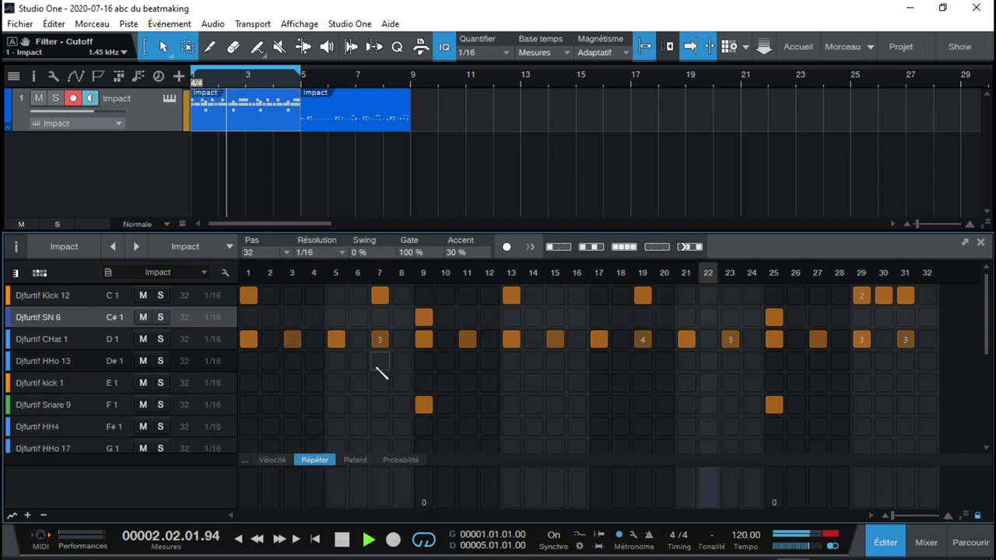
Step: Try a Djfurtif HHo 13 hit on step 3 and shift it to step 4
{"action": "left_click", "coordinate": [294, 362]}
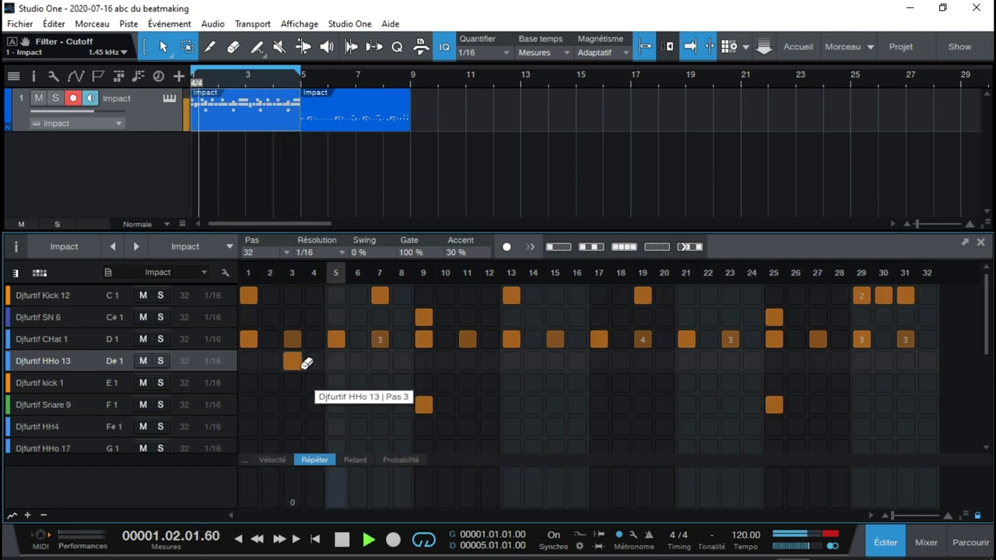
{"action": "left_click", "coordinate": [302, 361]}
{"action": "left_click", "coordinate": [319, 361]}
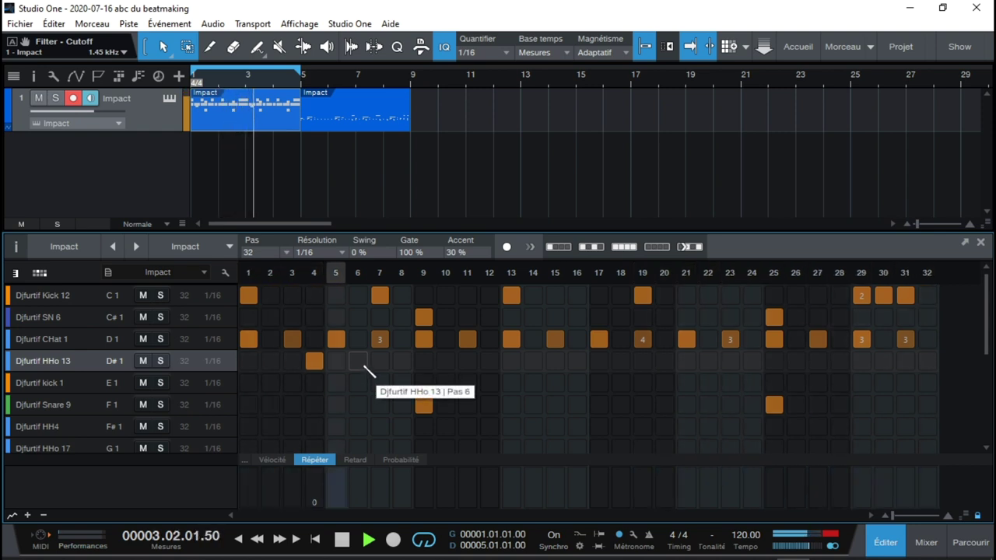
Step: Stop playback and audition the Djfurtif kick 1, Snare 9, HH4 and HHo 17 sounds
{"action": "key", "text": "space"}
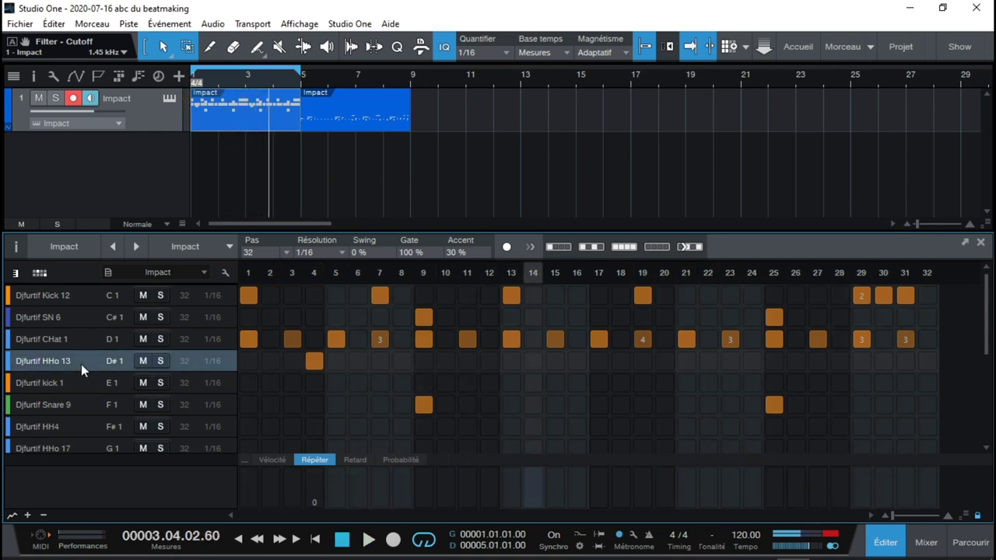
{"action": "left_click", "coordinate": [75, 379]}
{"action": "left_click", "coordinate": [71, 403]}
{"action": "left_click", "coordinate": [66, 425]}
{"action": "left_click", "coordinate": [59, 444]}
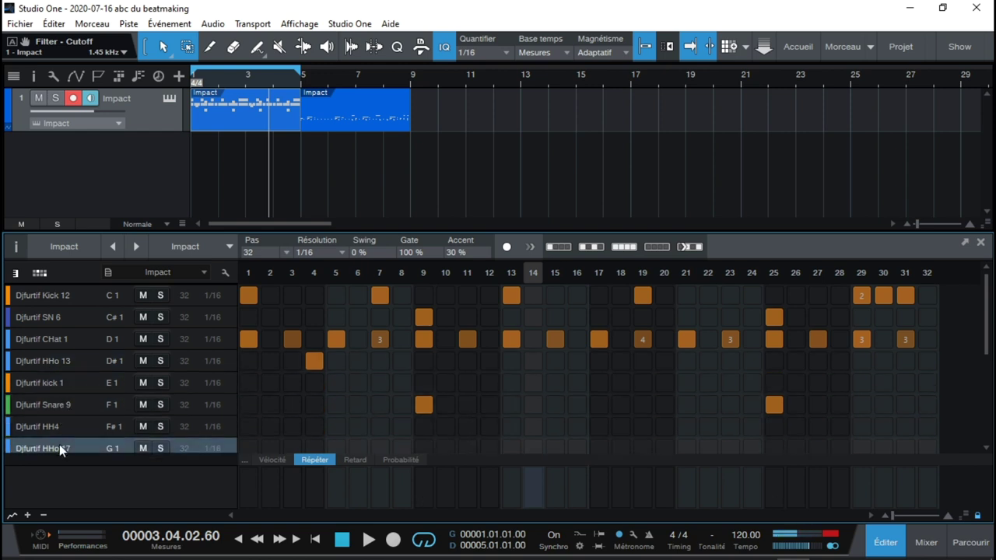
Step: Replace the Djfurtif HHo 13 hit on step 4 with a Djfurtif HHo 17 hit on step 3 and resume playback
{"action": "left_click", "coordinate": [295, 337]}
{"action": "left_click", "coordinate": [292, 340]}
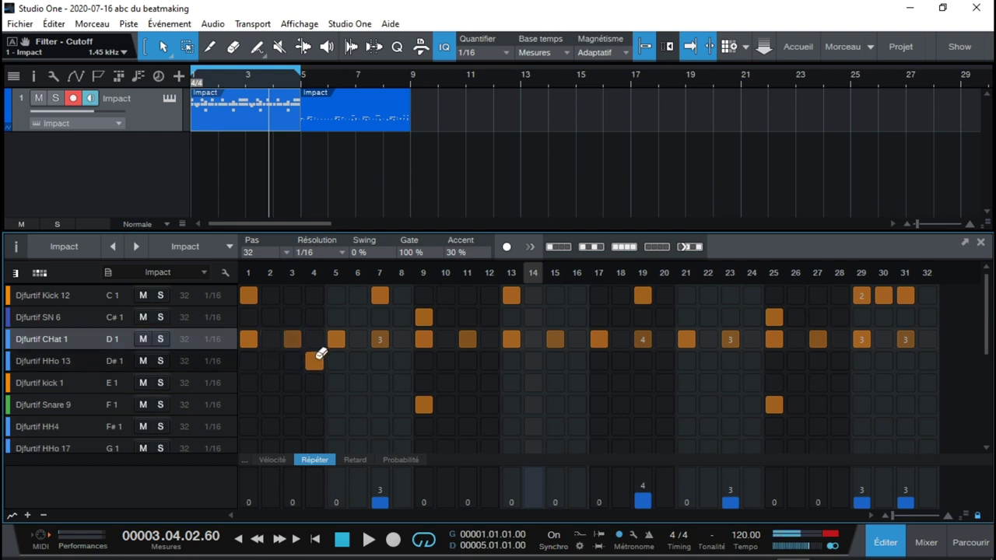
{"action": "left_click", "coordinate": [314, 361]}
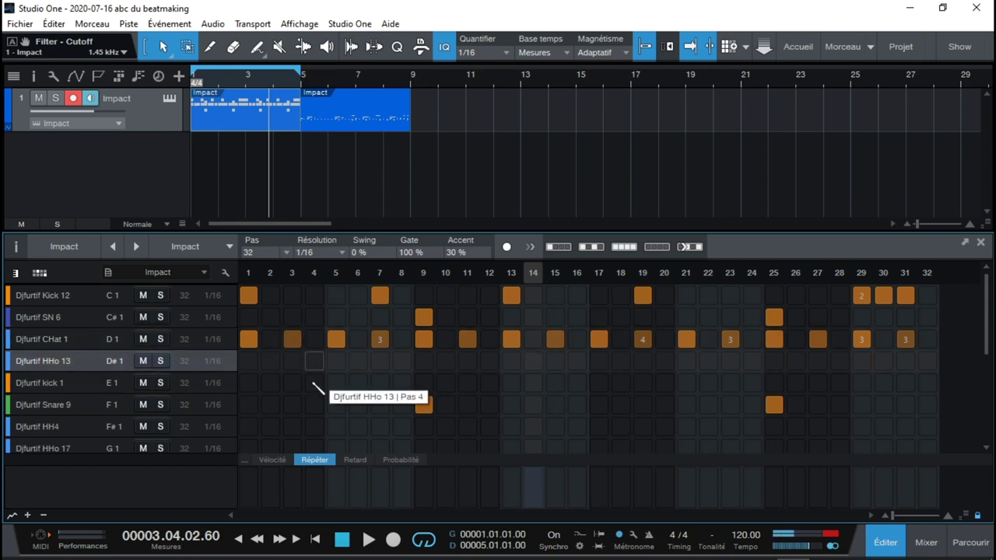
{"action": "left_click", "coordinate": [70, 450]}
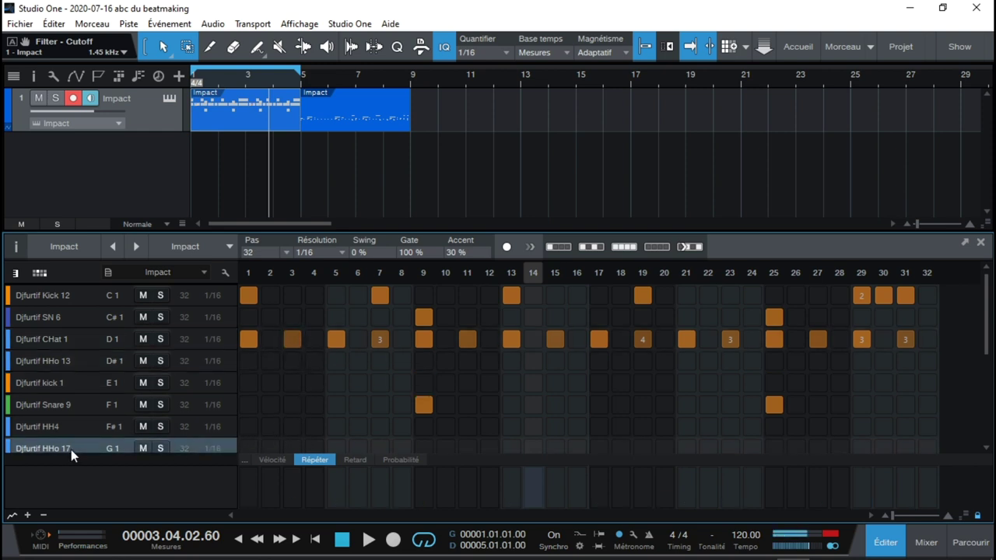
{"action": "left_click", "coordinate": [292, 448]}
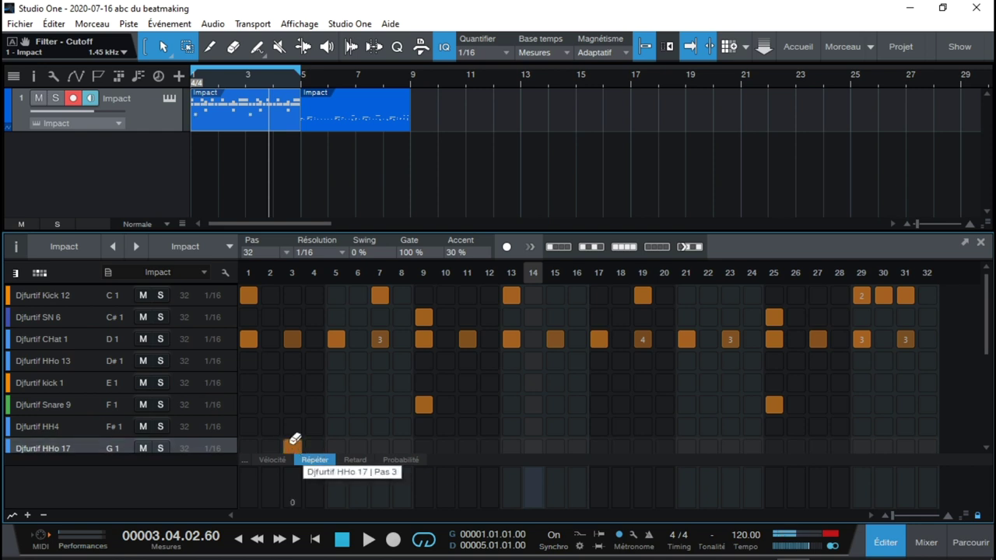
{"action": "key", "text": "space"}
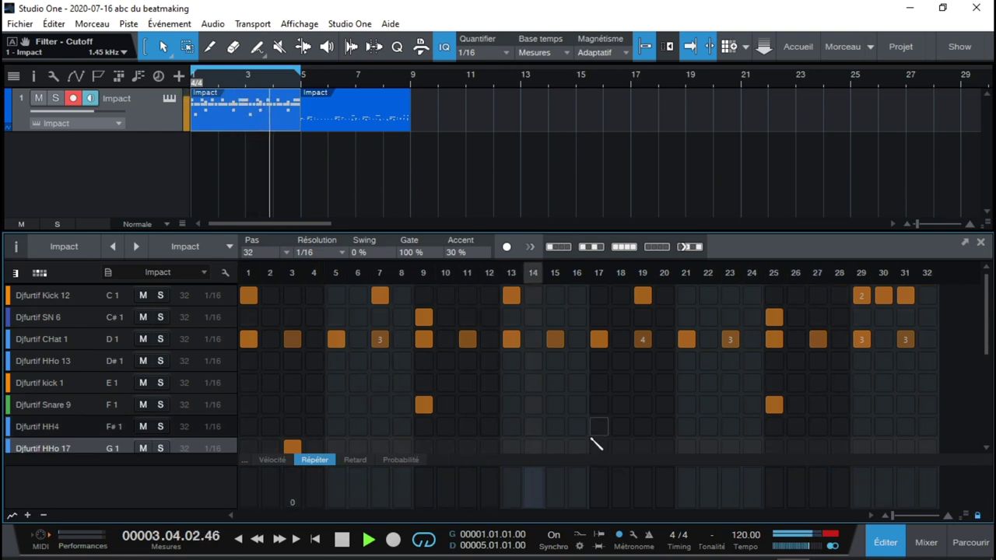
Step: Try a second Djfurtif HHo 17 hit on steps 11, 19, 17 and 18 in turn during playback
{"action": "left_click", "coordinate": [467, 447]}
{"action": "left_click", "coordinate": [470, 445]}
{"action": "left_click", "coordinate": [642, 445]}
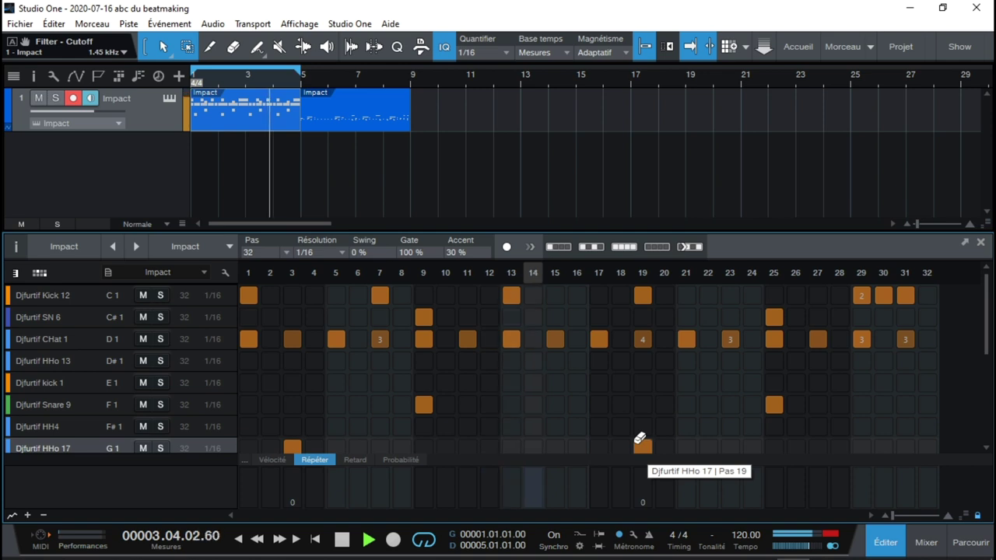
{"action": "left_click", "coordinate": [641, 444]}
{"action": "left_click", "coordinate": [599, 446]}
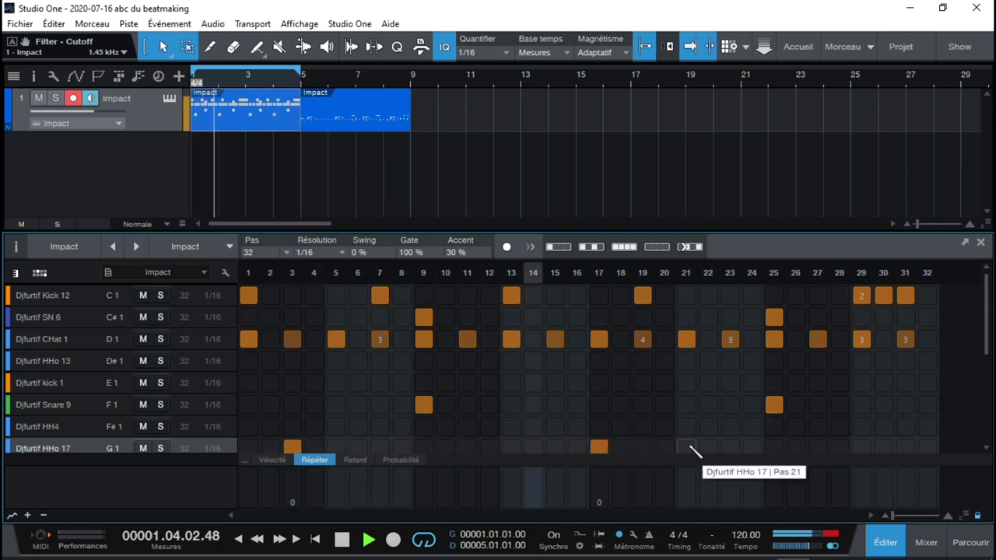
{"action": "left_click", "coordinate": [603, 445]}
{"action": "left_click", "coordinate": [621, 447]}
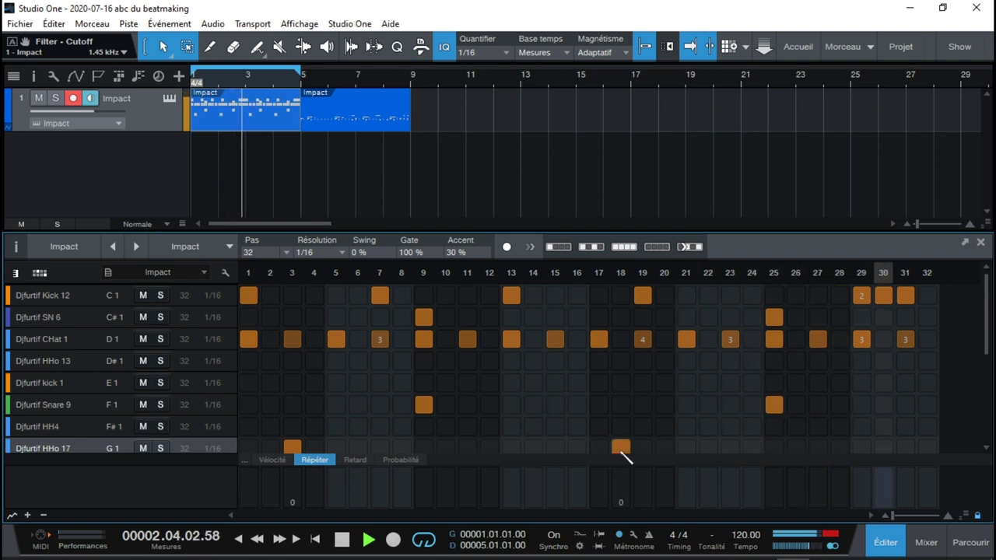
Step: Remove the Djfurtif HHo 17 hit on step 18, try steps 24, 23 and 22, and place hits on steps 21 and 32
{"action": "left_click", "coordinate": [751, 446]}
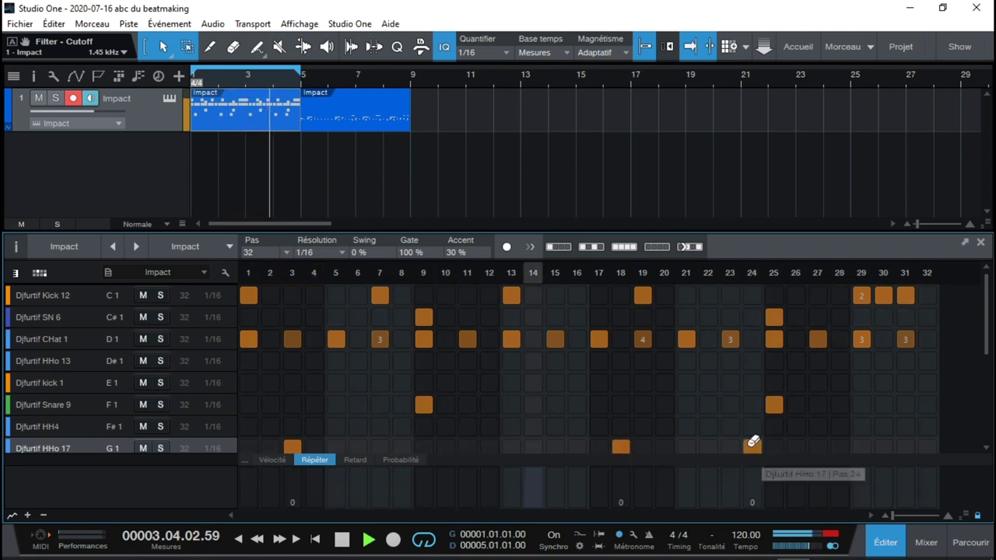
{"action": "left_click", "coordinate": [620, 446]}
{"action": "left_click", "coordinate": [730, 446]}
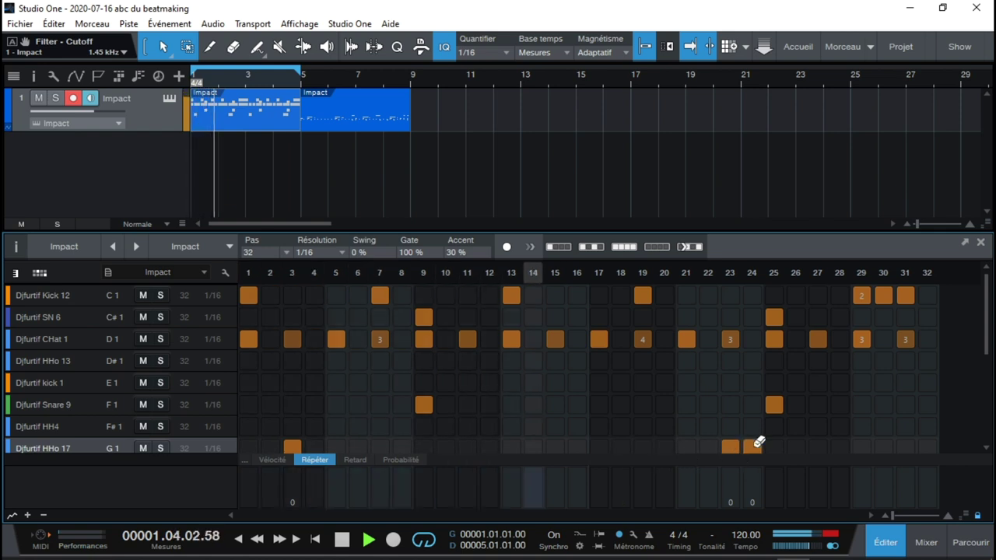
{"action": "left_click", "coordinate": [752, 446]}
{"action": "left_click", "coordinate": [731, 446]}
{"action": "left_click", "coordinate": [708, 446]}
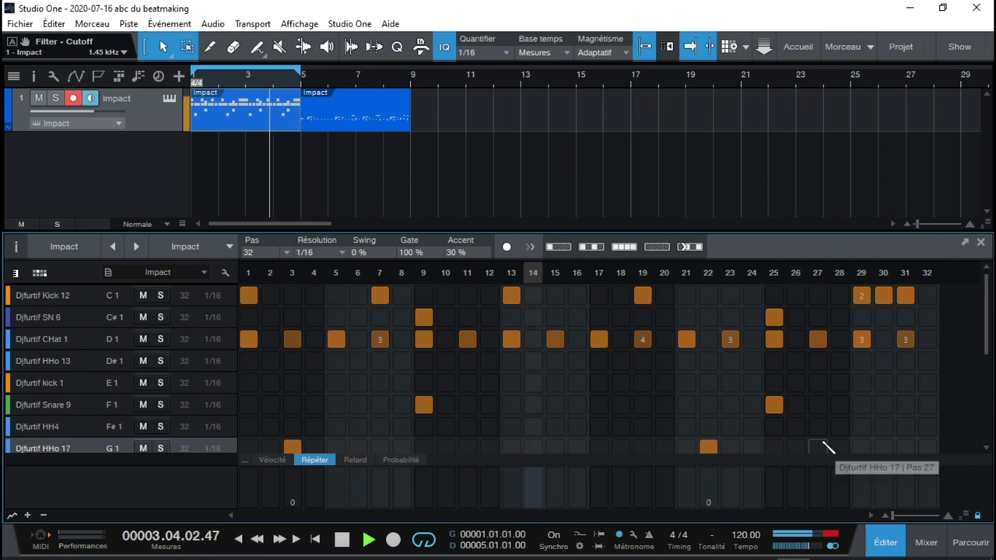
{"action": "left_click", "coordinate": [708, 447]}
{"action": "left_click", "coordinate": [686, 446]}
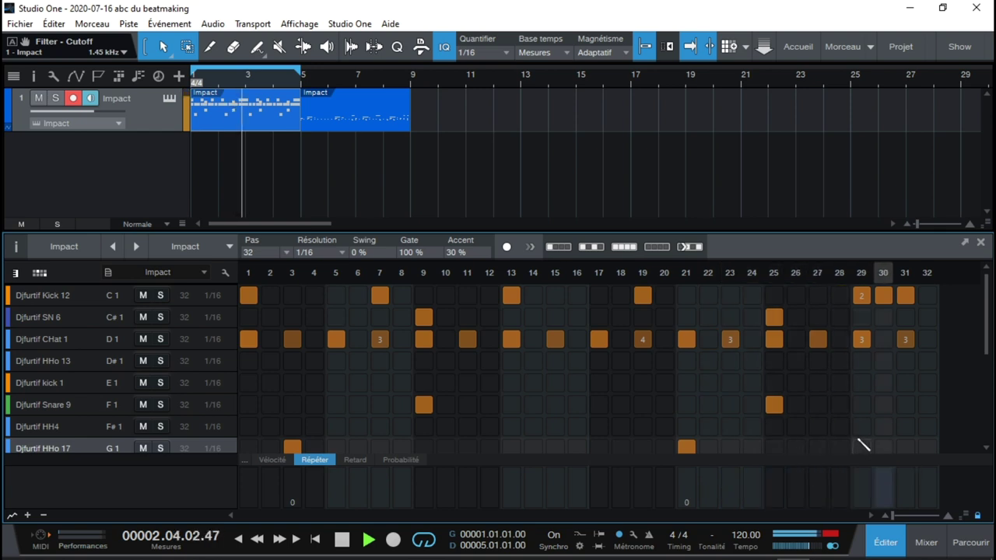
{"action": "left_click", "coordinate": [927, 446]}
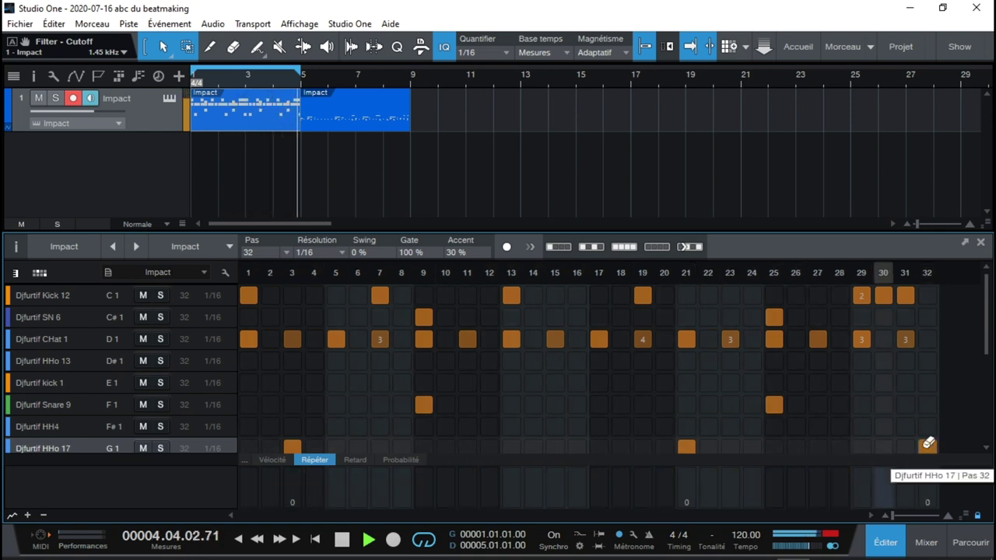
Step: Move the Djfurtif HHo 17 hit from step 32 to step 27, trying step 28 along the way
{"action": "left_click", "coordinate": [927, 446]}
{"action": "left_click", "coordinate": [819, 446]}
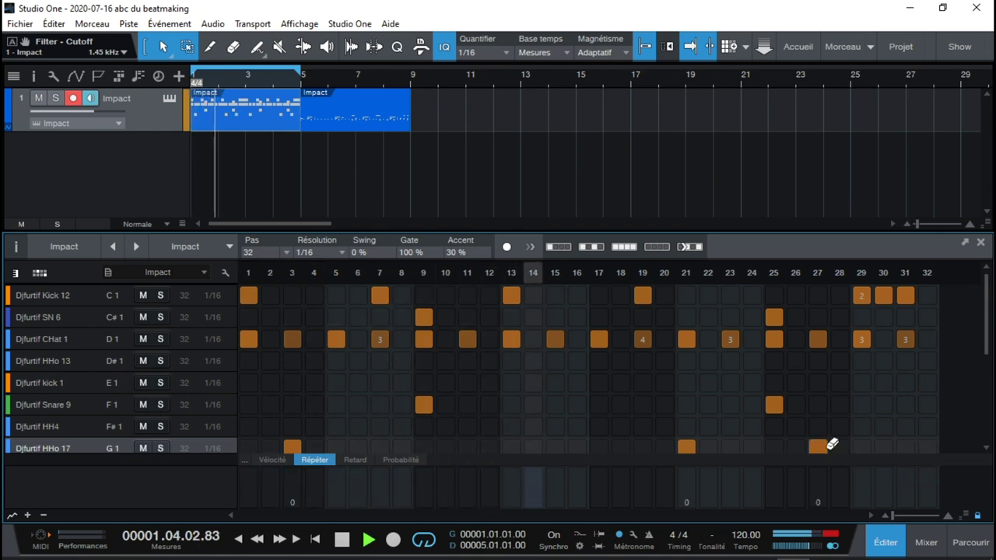
{"action": "left_click", "coordinate": [819, 447]}
{"action": "left_click", "coordinate": [841, 445]}
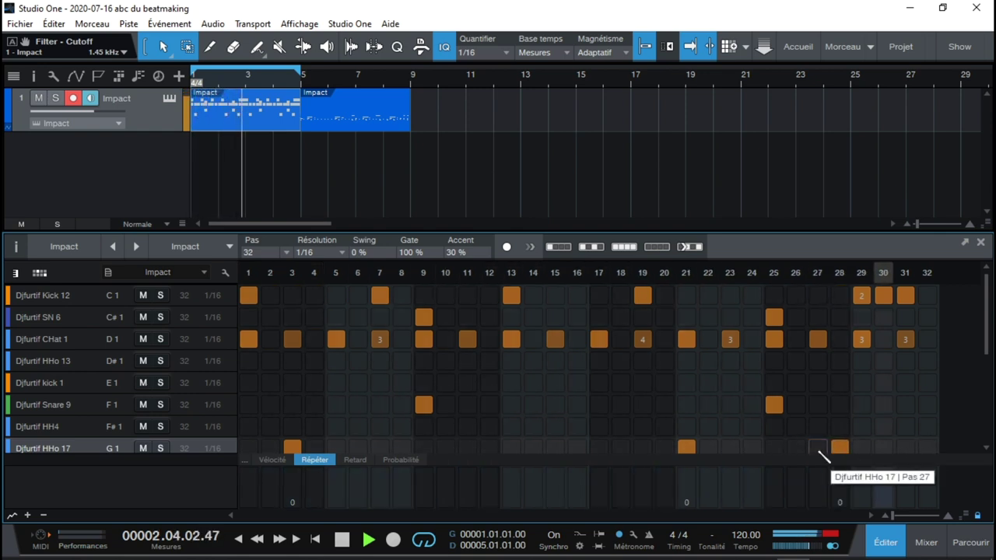
{"action": "left_click", "coordinate": [841, 445]}
{"action": "left_click", "coordinate": [820, 447]}
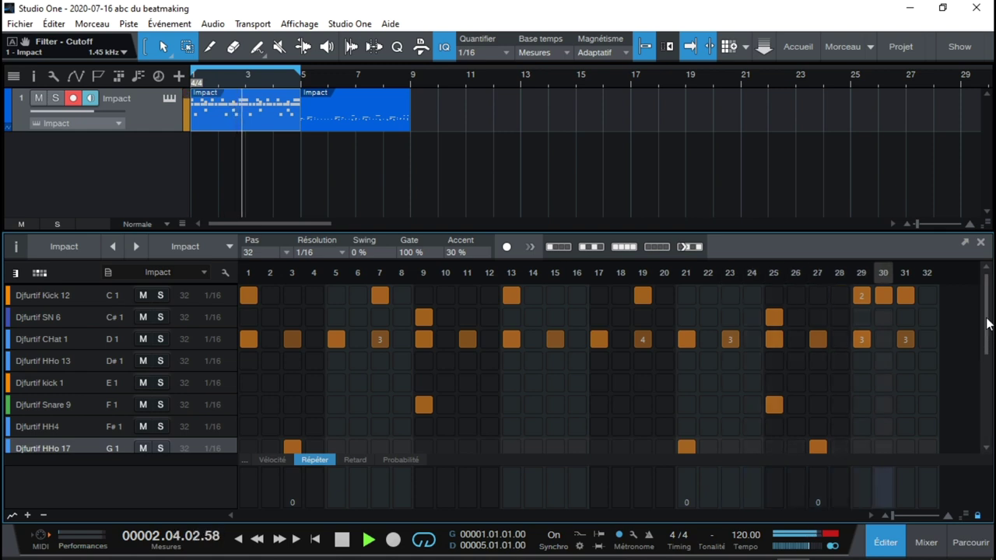
Step: Audition the PERC9 and PERC7 sounds against the playing loop
{"action": "scroll", "coordinate": [990, 333], "scroll_direction": "down", "scroll_amount": 1}
{"action": "scroll", "coordinate": [990, 333], "scroll_direction": "down", "scroll_amount": 3}
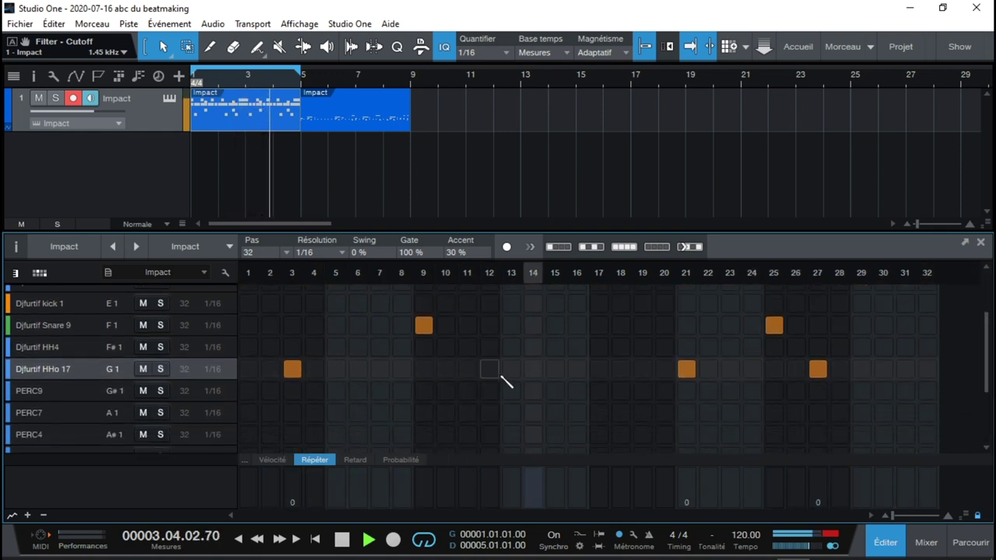
{"action": "left_click", "coordinate": [59, 393]}
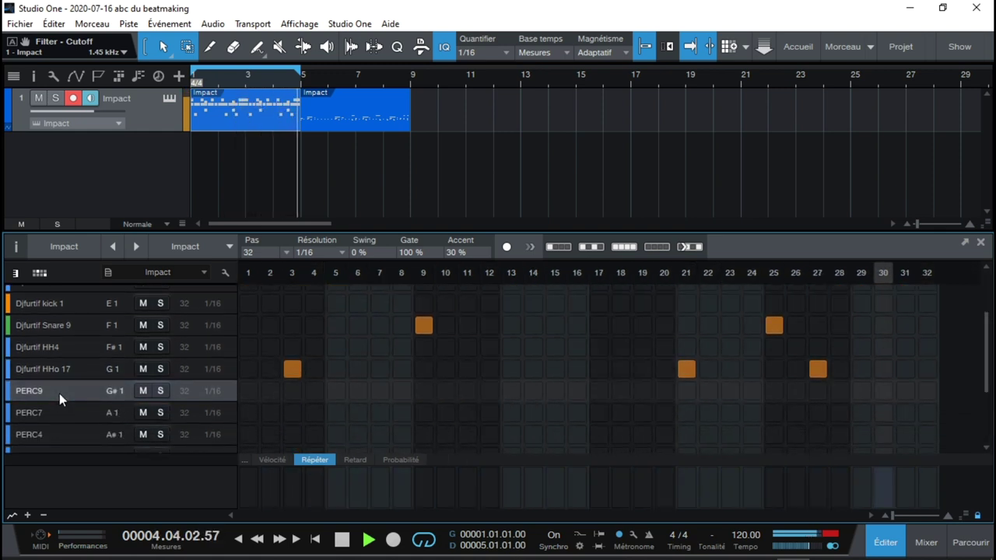
{"action": "left_click", "coordinate": [61, 411]}
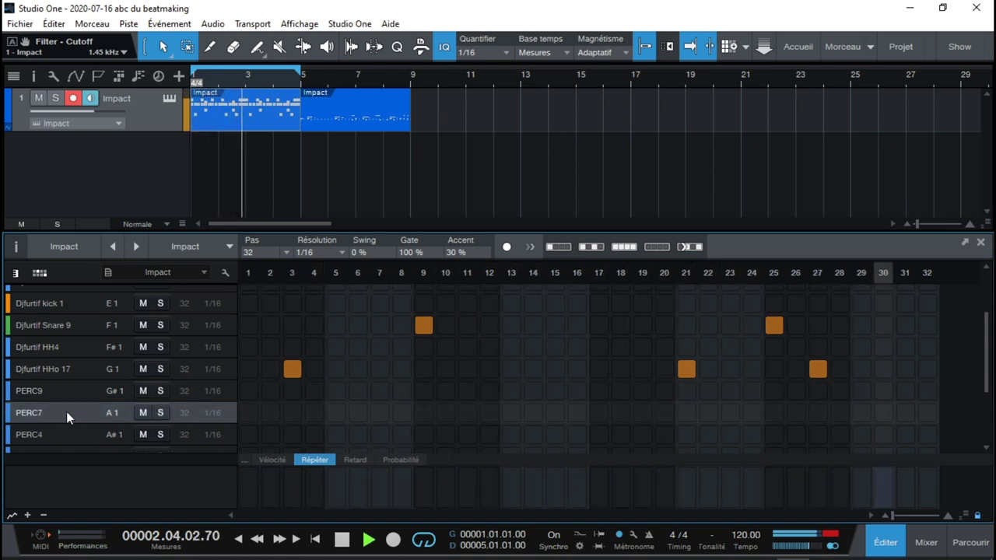
Step: Record PERC7 hits on steps 5, 13, 21 and 29 from the start of the song
{"action": "key", "text": "space"}
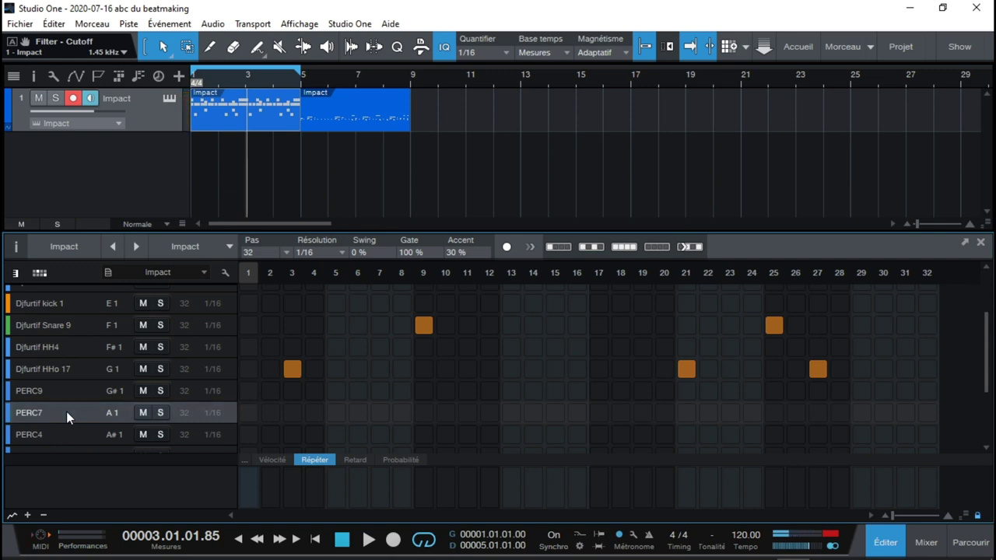
{"action": "key", "text": "comma"}
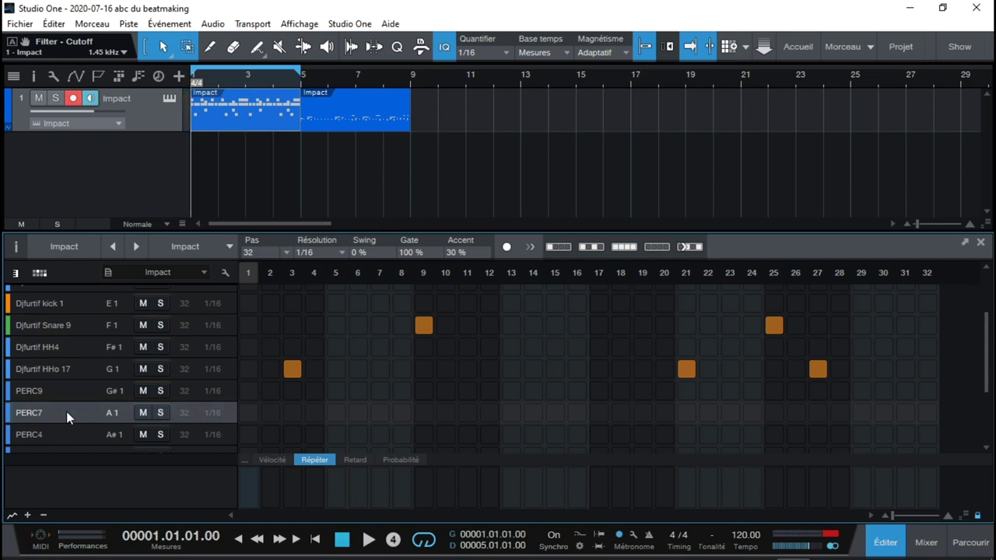
{"action": "key", "text": "KP_Multiply"}
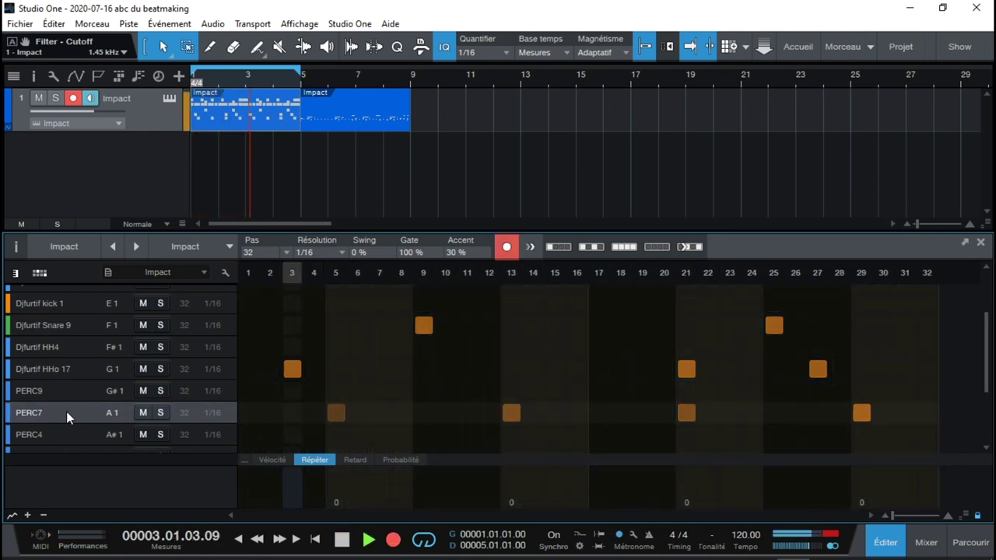
{"action": "key", "text": "space"}
Step: Play back the loop and set the PERC7 velocities to 47 on step 5, 42 on step 13 and 49 on step 21
{"action": "key", "text": "space"}
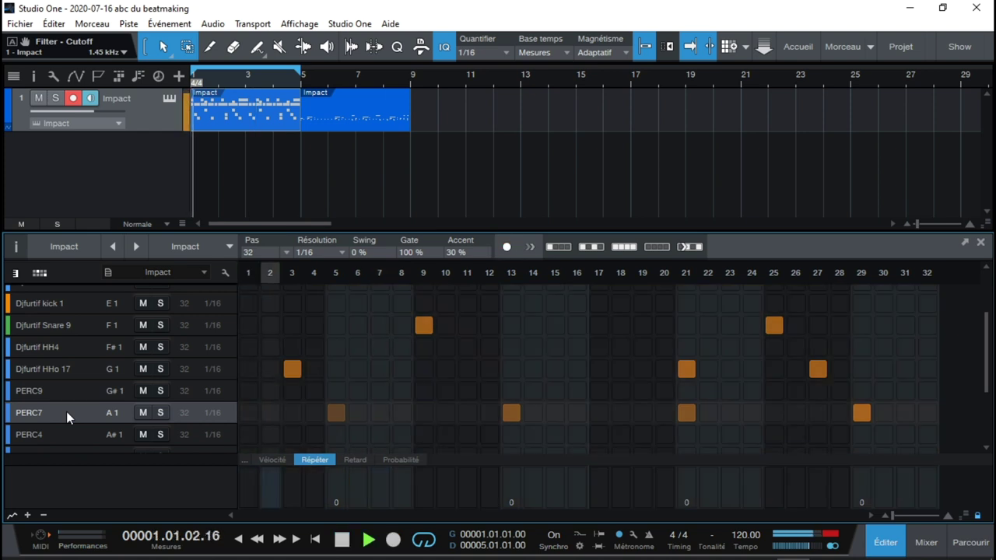
{"action": "key", "text": "space"}
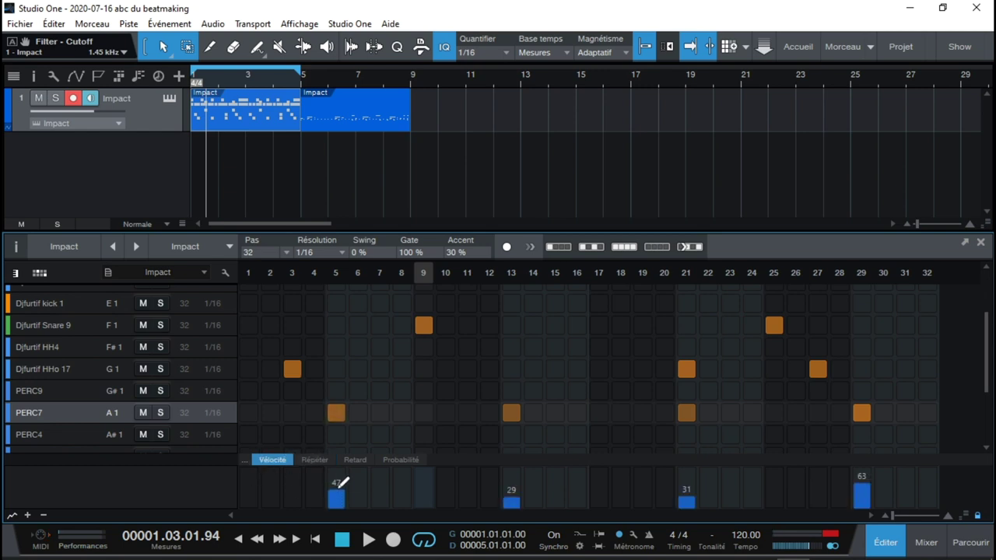
{"action": "key", "text": "space"}
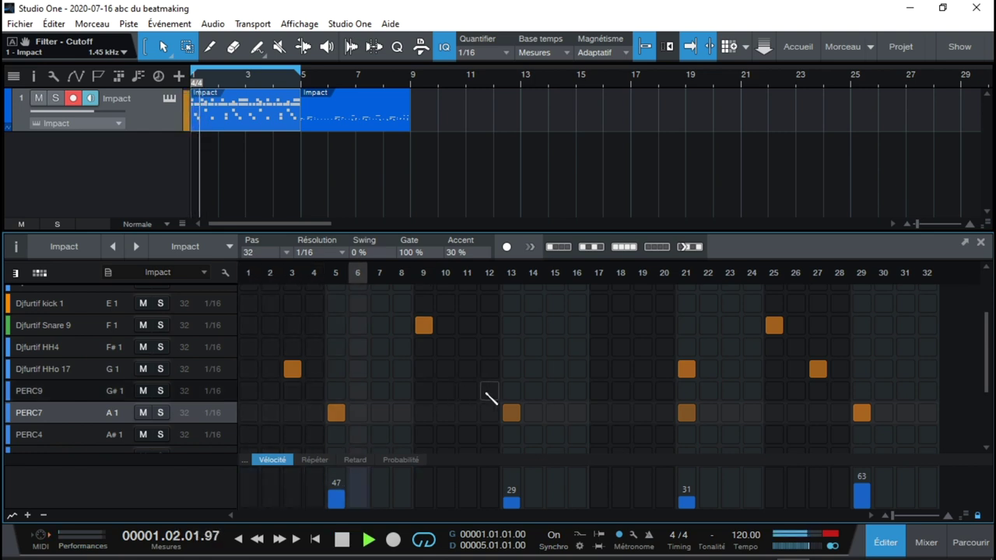
{"action": "left_click", "coordinate": [517, 485]}
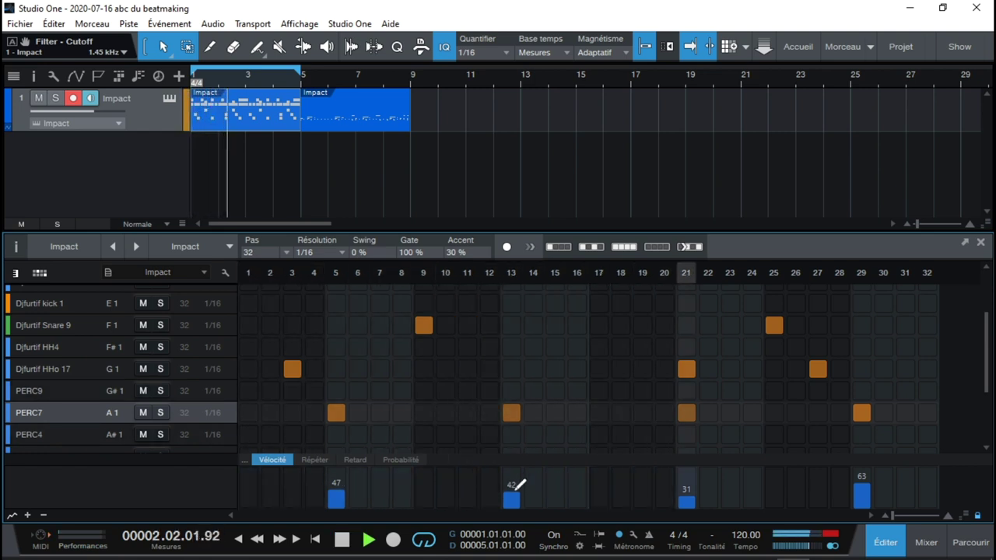
{"action": "left_click", "coordinate": [687, 478]}
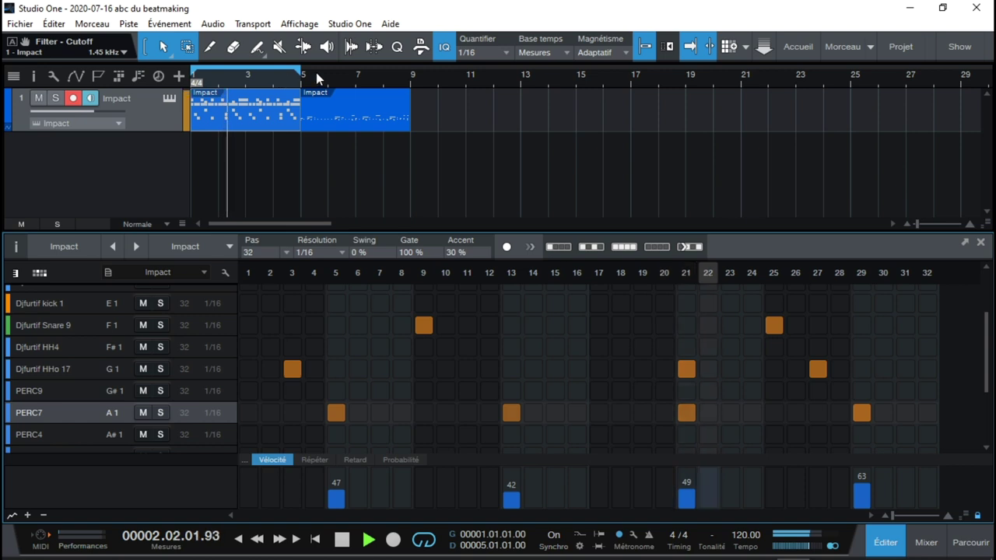
Step: Extend the loop range to bar 9 and convert the second Impact part into a pattern
{"action": "left_click_drag", "start_coordinate": [303, 74], "coordinate": [413, 74]}
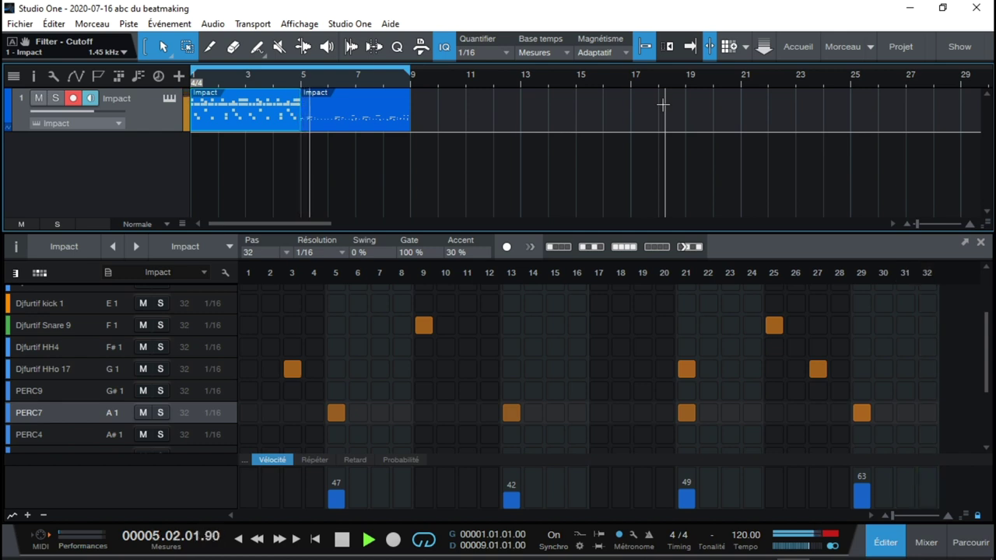
{"action": "left_click", "coordinate": [339, 123]}
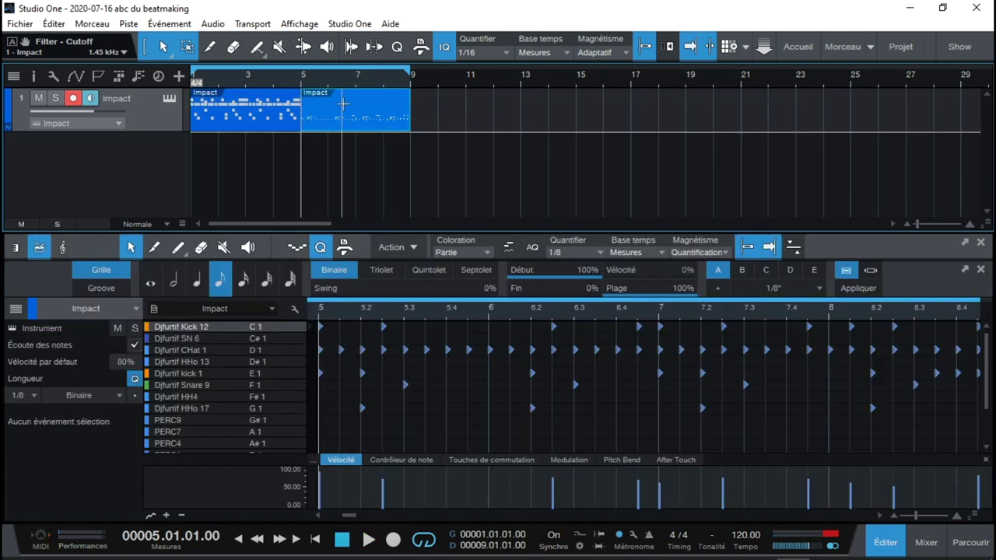
{"action": "right_click", "coordinate": [351, 117]}
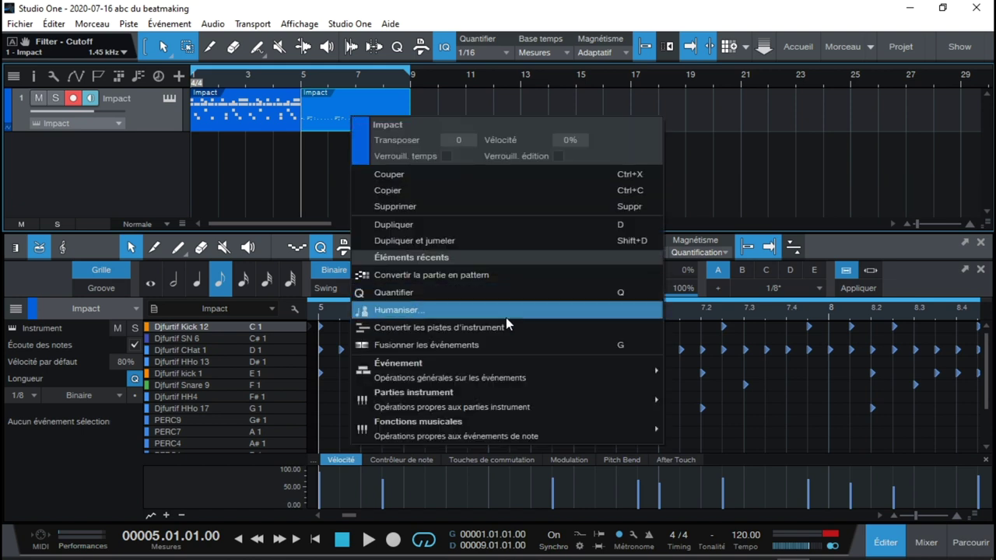
{"action": "mouse_move", "coordinate": [494, 394]}
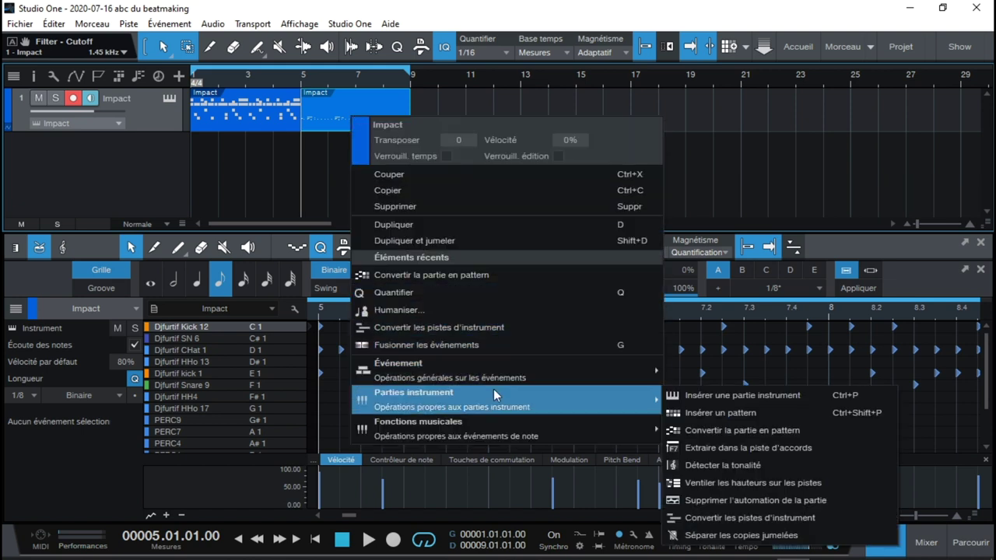
{"action": "left_click", "coordinate": [769, 429]}
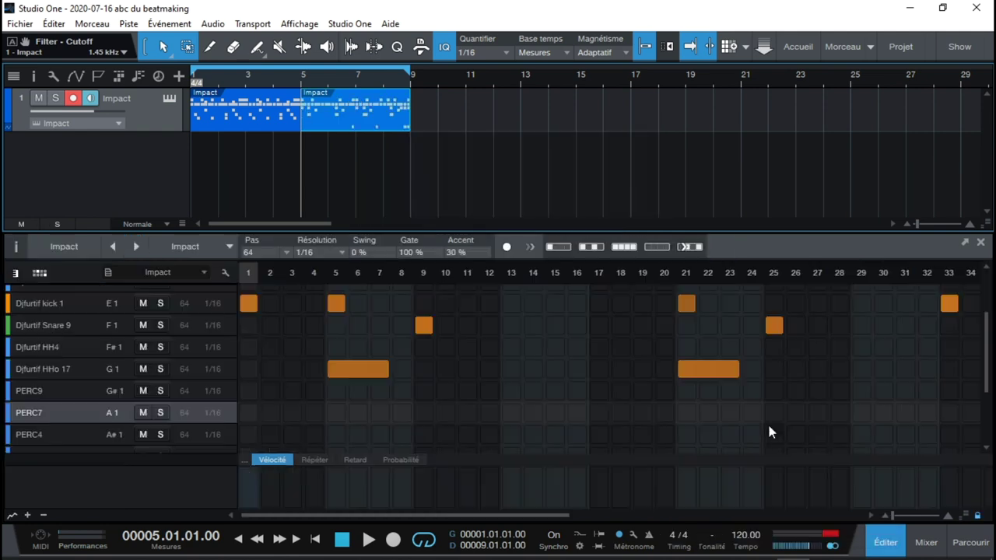
Step: Play both patterns from bar 1, enlarge the pattern editor and display the repeat values of Djfurtif CHat 1
{"action": "key", "text": "Home"}
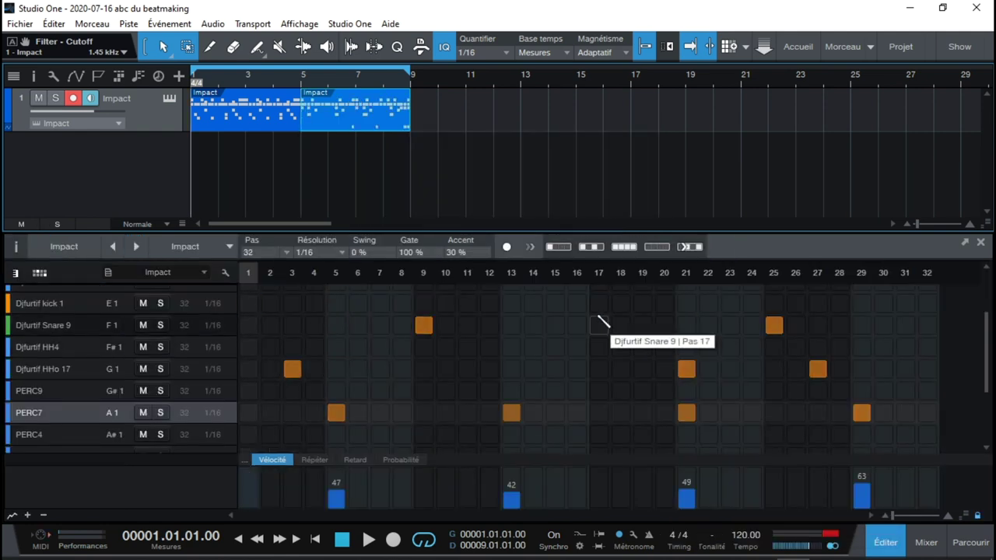
{"action": "key", "text": "space"}
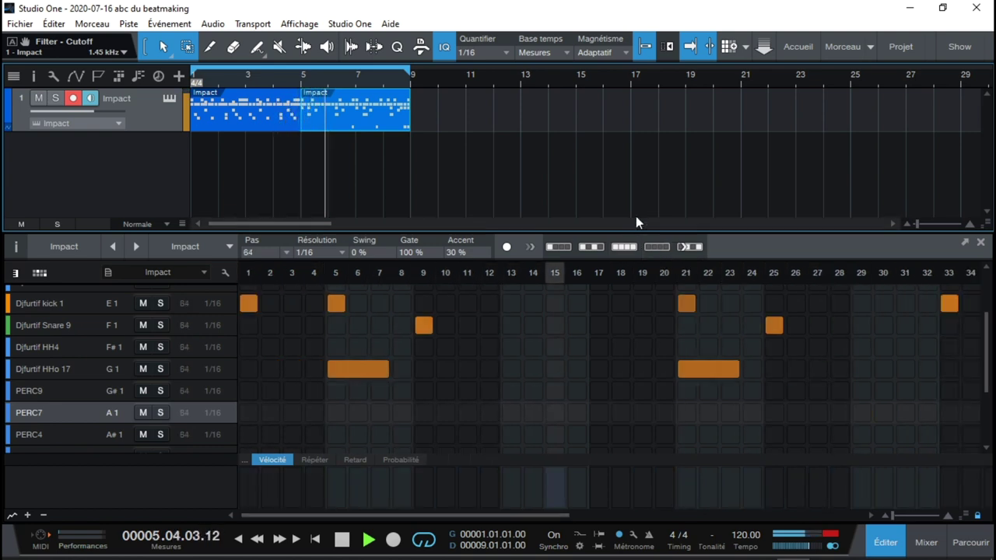
{"action": "mouse_move", "coordinate": [659, 233]}
{"action": "left_mouse_down"}
{"action": "mouse_move", "coordinate": [656, 160]}
{"action": "mouse_move", "coordinate": [656, 214]}
{"action": "left_mouse_up"}
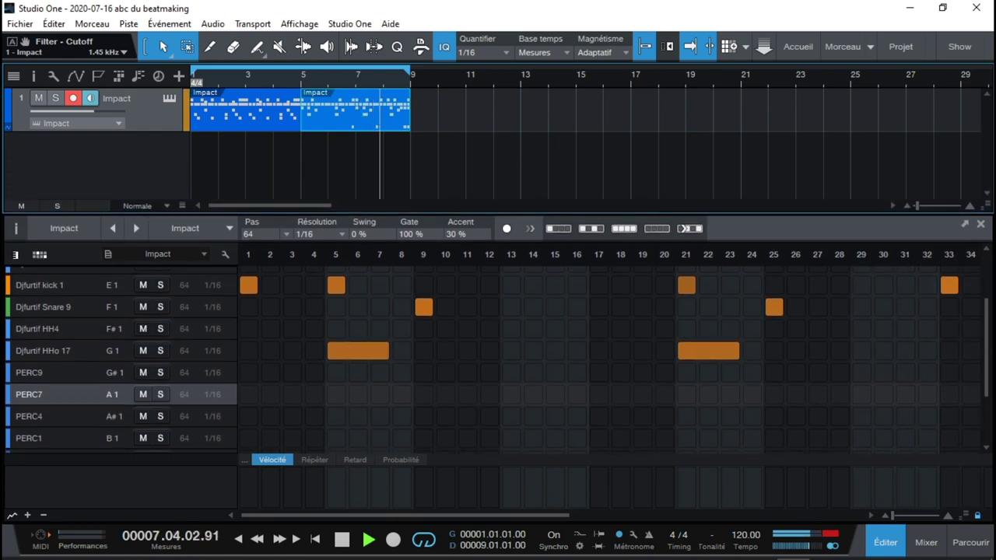
{"action": "left_click_drag", "start_coordinate": [988, 354], "coordinate": [988, 292]}
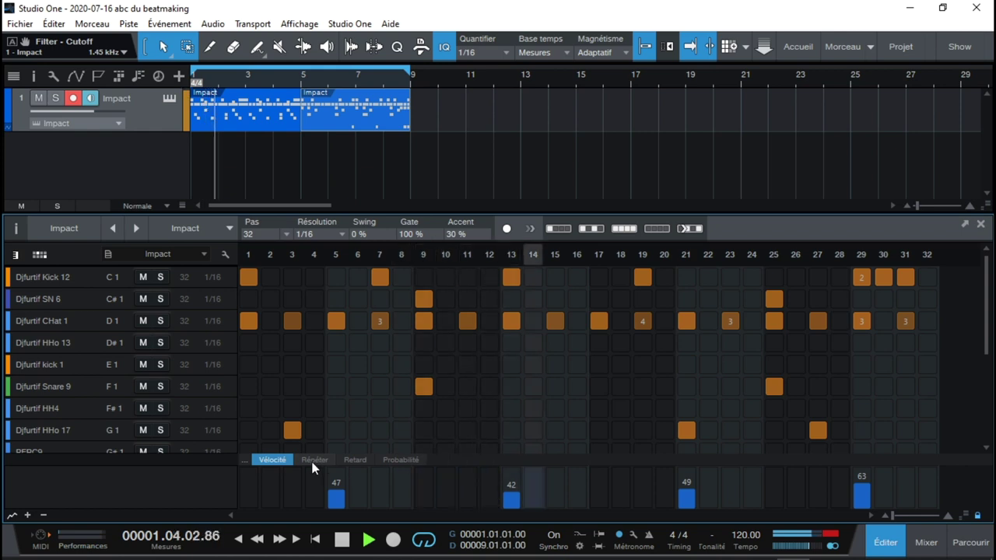
{"action": "left_click", "coordinate": [313, 460]}
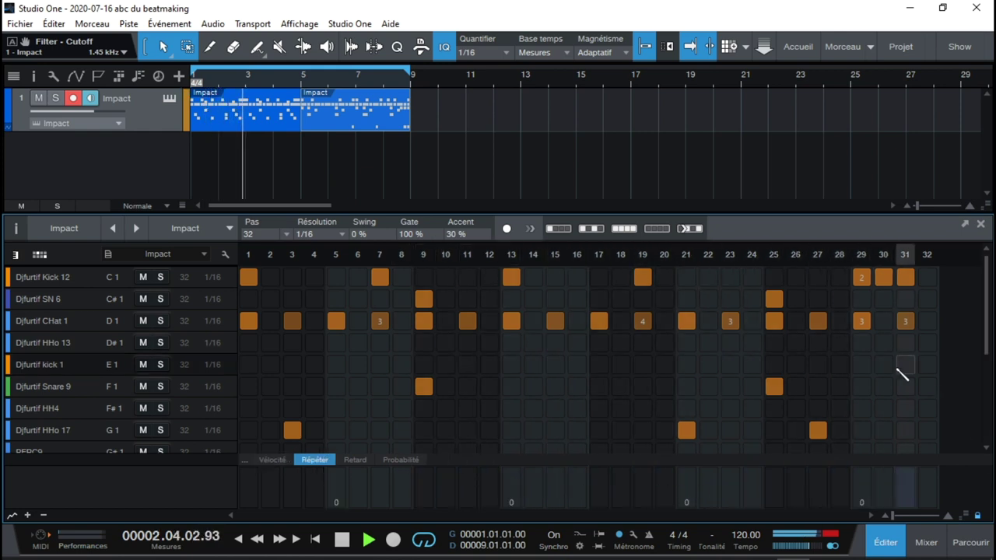
{"action": "left_click", "coordinate": [30, 322]}
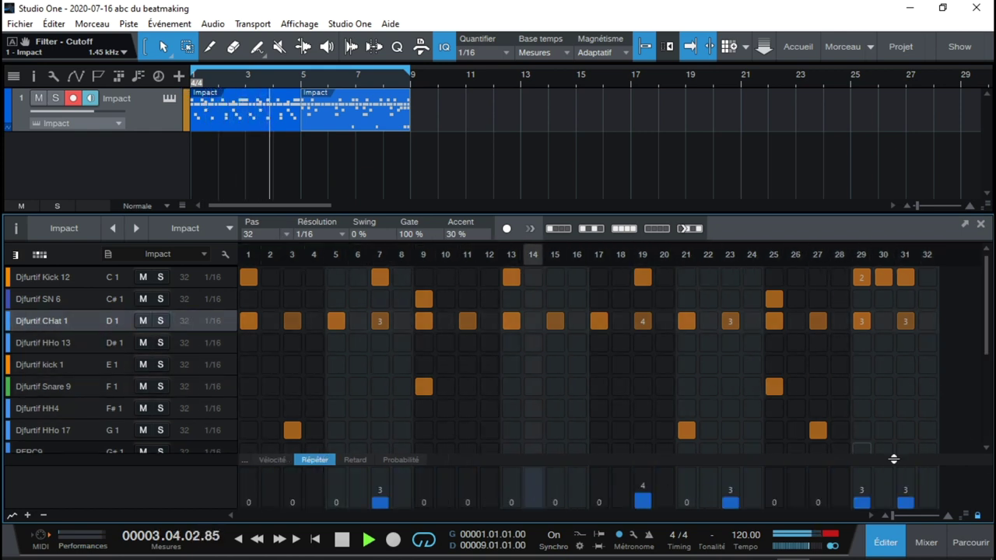
{"action": "key", "text": "space"}
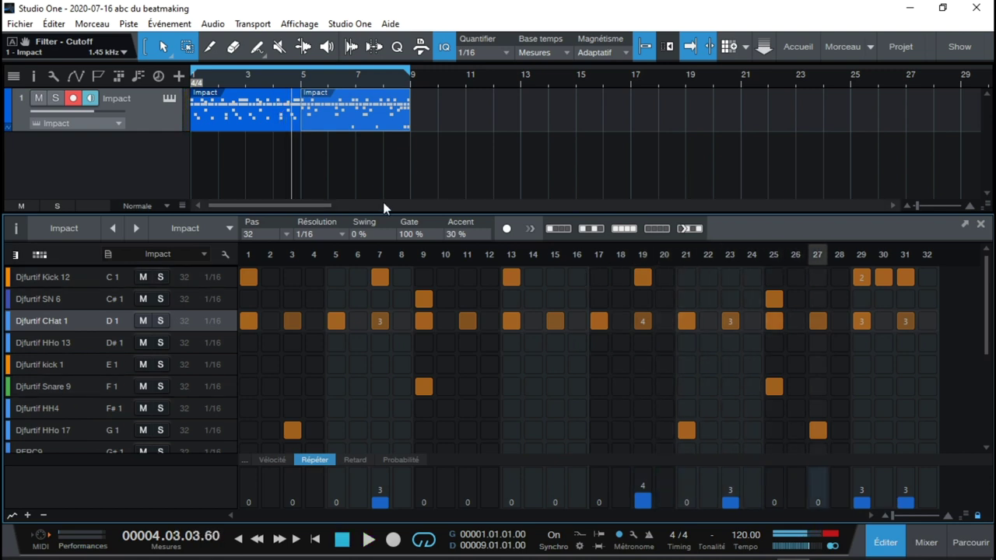
Step: Open the second Impact pattern, set the loop range to bars 5 to 9 and play it
{"action": "left_click", "coordinate": [341, 121]}
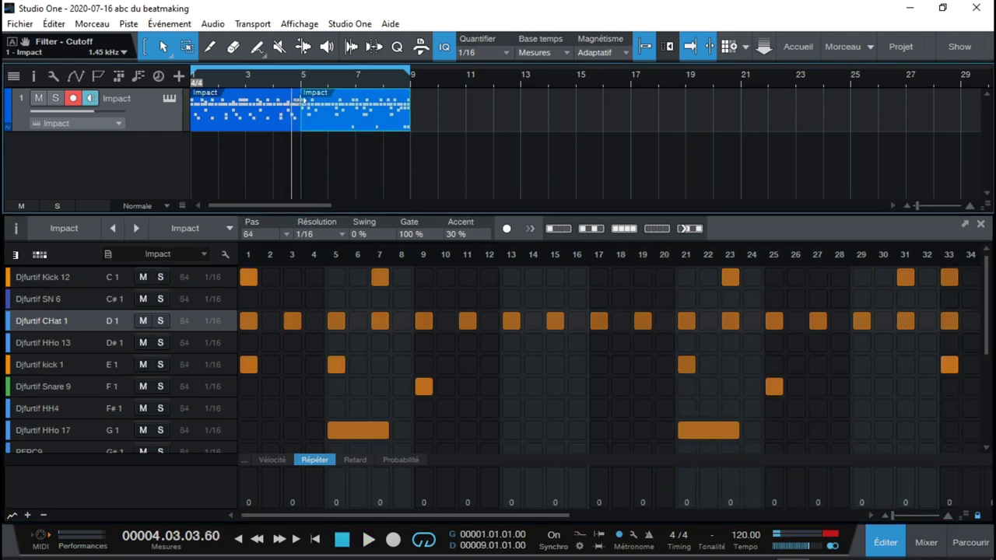
{"action": "left_click", "coordinate": [299, 82]}
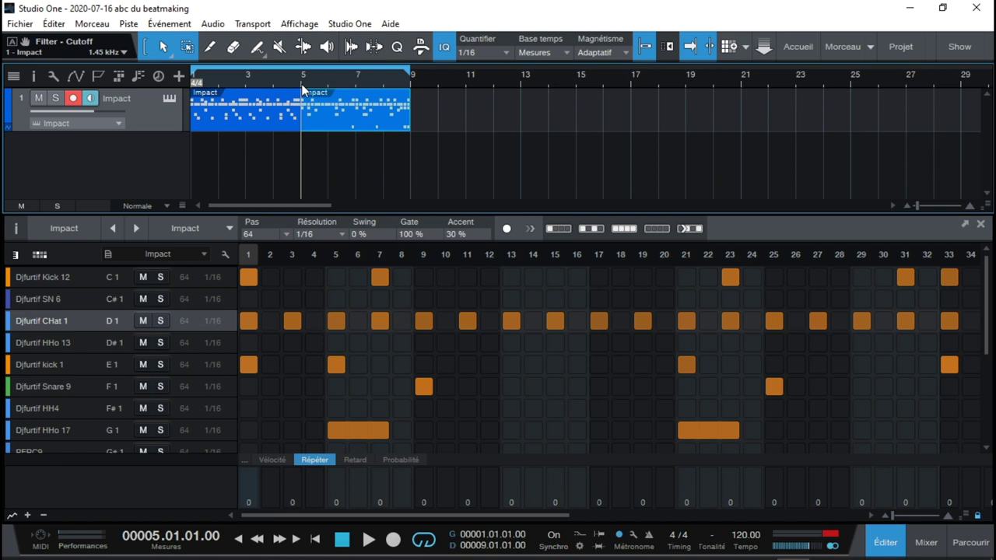
{"action": "left_click_drag", "start_coordinate": [189, 73], "coordinate": [410, 82]}
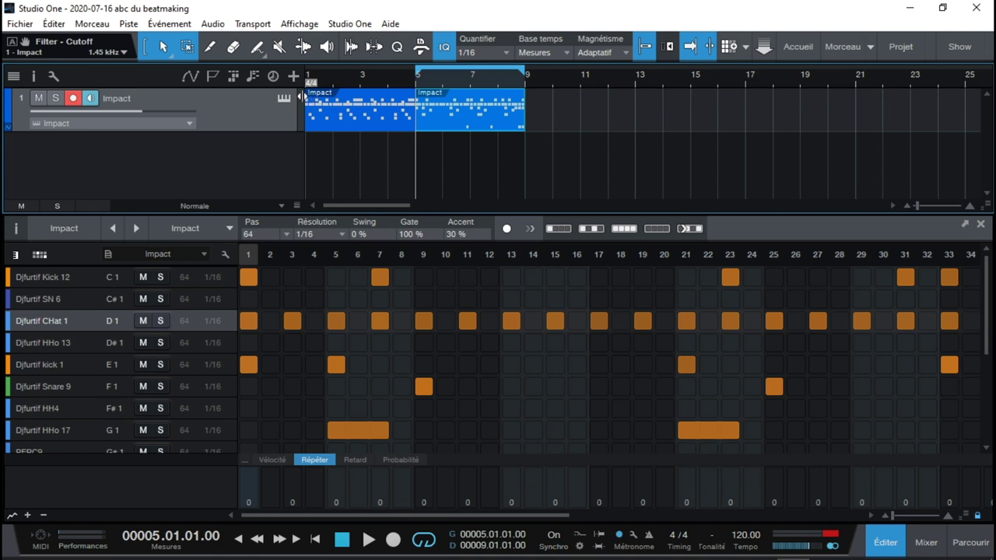
{"action": "left_click_drag", "start_coordinate": [304, 97], "coordinate": [189, 100]}
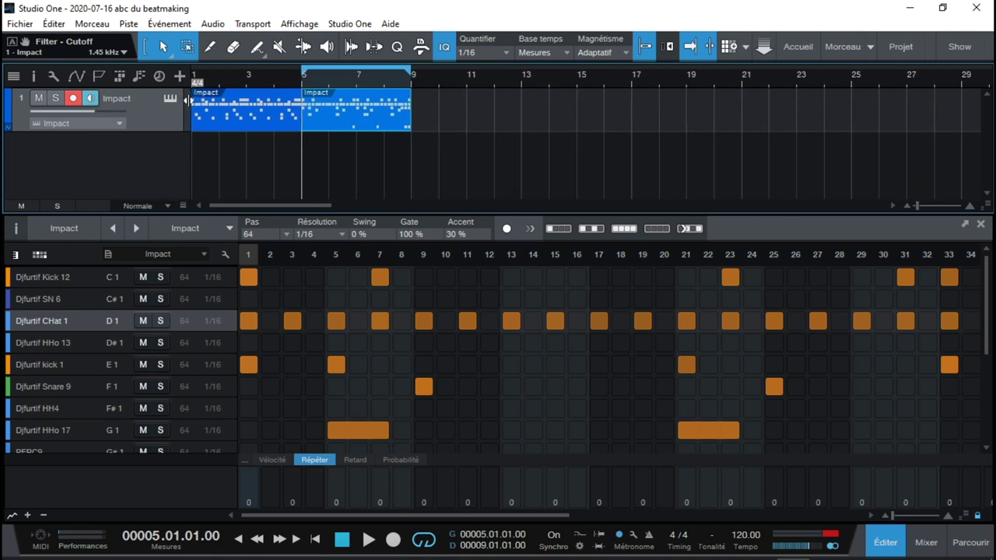
{"action": "key", "text": "space"}
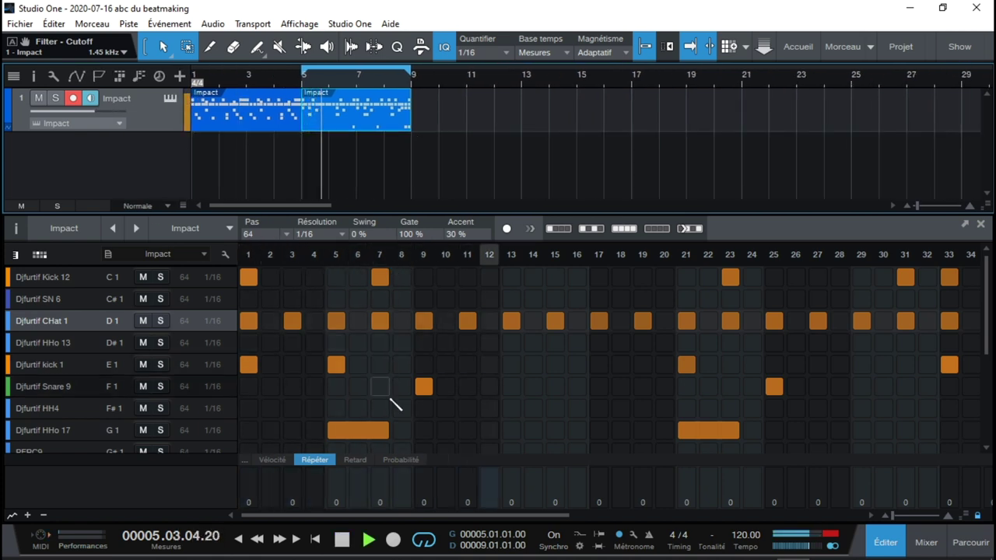
Step: Set the Djfurtif CHat 1 repeat value to 3 on steps 3, 17, 27 and 29
{"action": "left_click", "coordinate": [291, 495]}
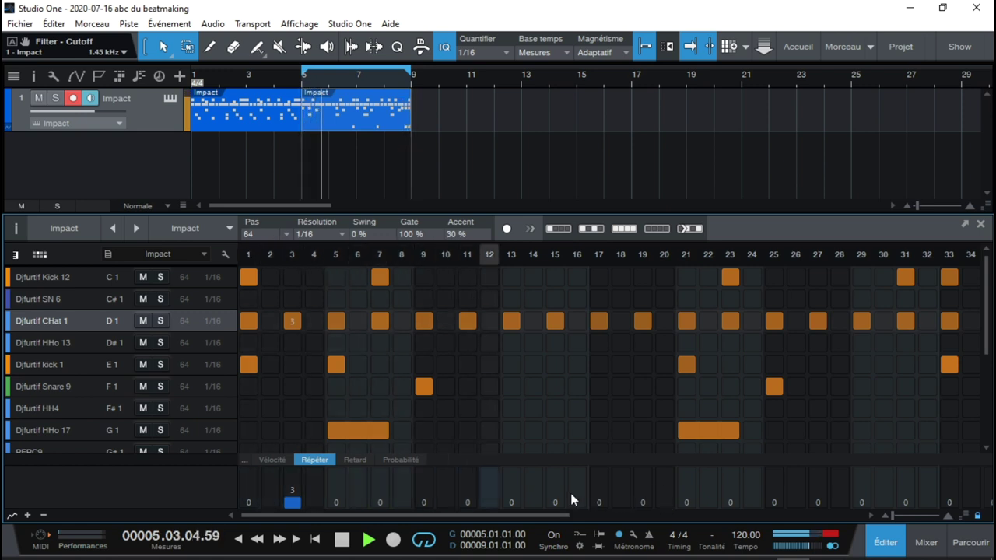
{"action": "left_click", "coordinate": [599, 492]}
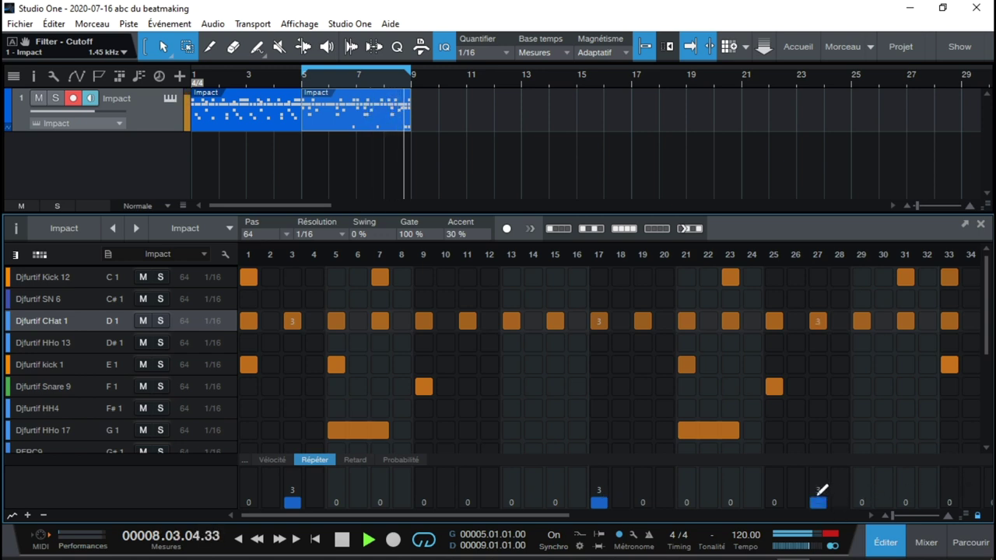
{"action": "left_click", "coordinate": [862, 499]}
{"action": "left_click", "coordinate": [864, 491]}
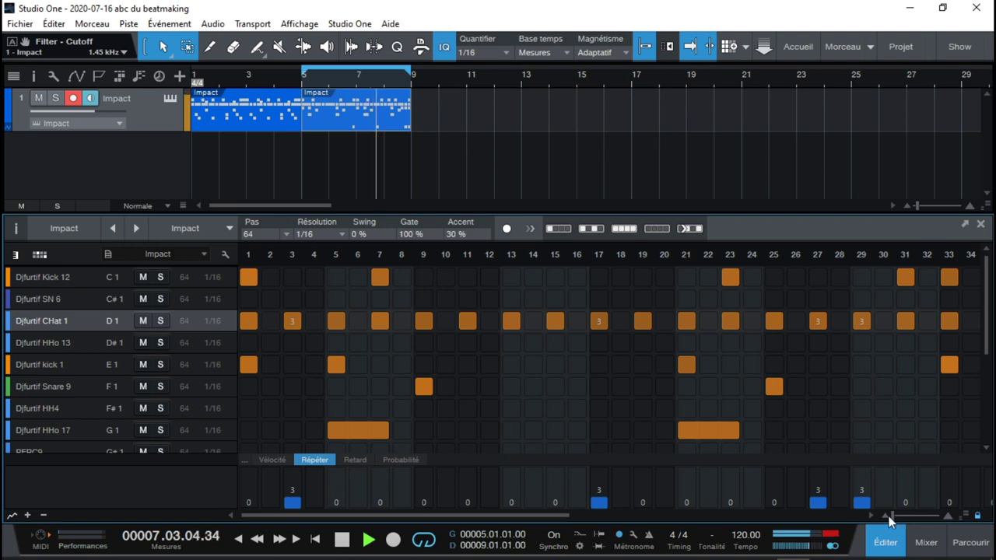
Step: In the second half of the pattern, set the Djfurtif CHat 1 repeat value to 3 on steps 63, 59, 49 and 41
{"action": "left_click_drag", "start_coordinate": [477, 515], "coordinate": [783, 542]}
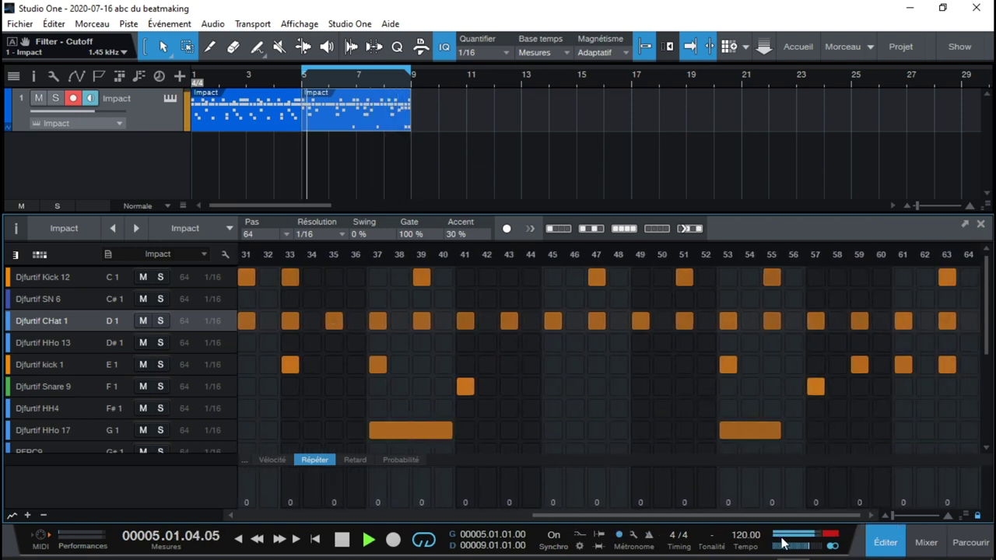
{"action": "left_click", "coordinate": [951, 495]}
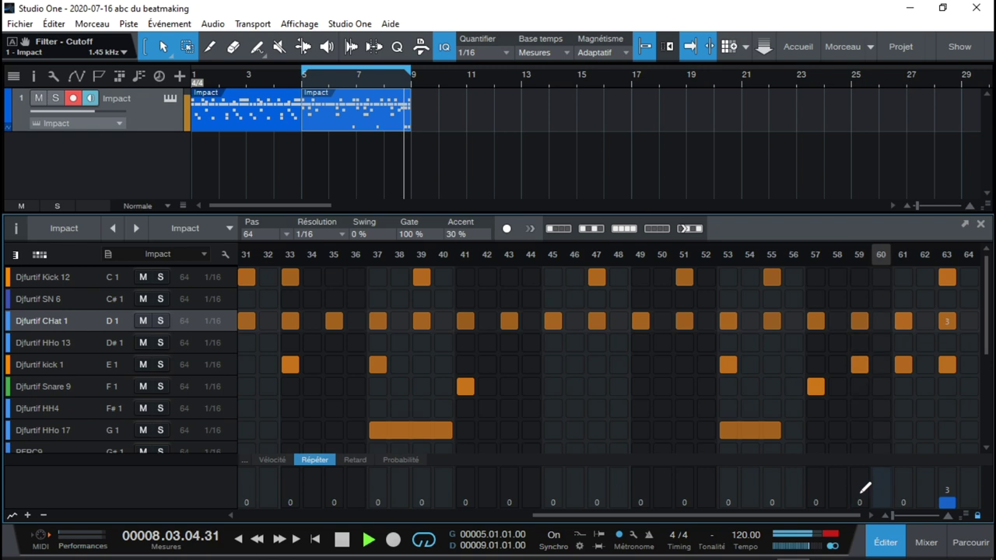
{"action": "left_click", "coordinate": [861, 491]}
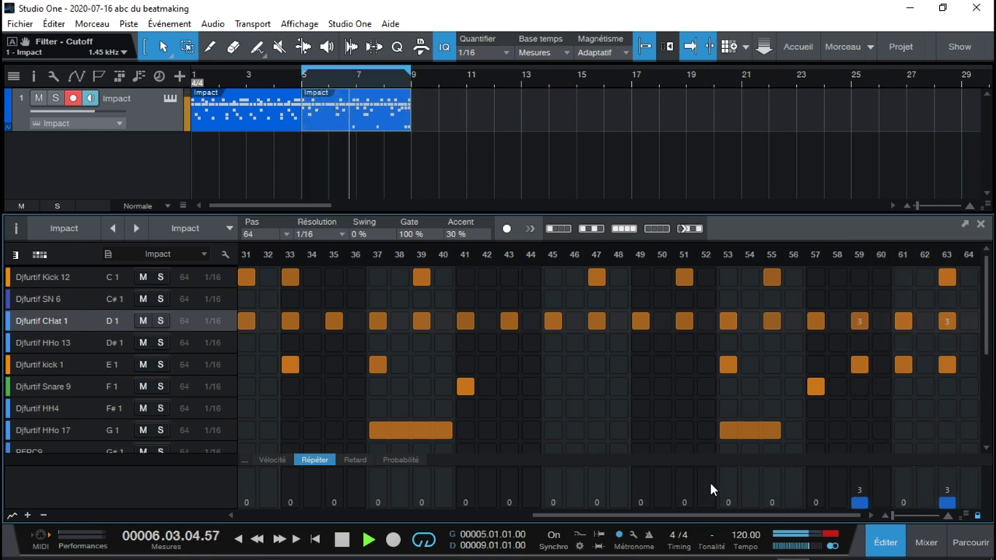
{"action": "left_click", "coordinate": [640, 491]}
{"action": "left_click", "coordinate": [638, 494]}
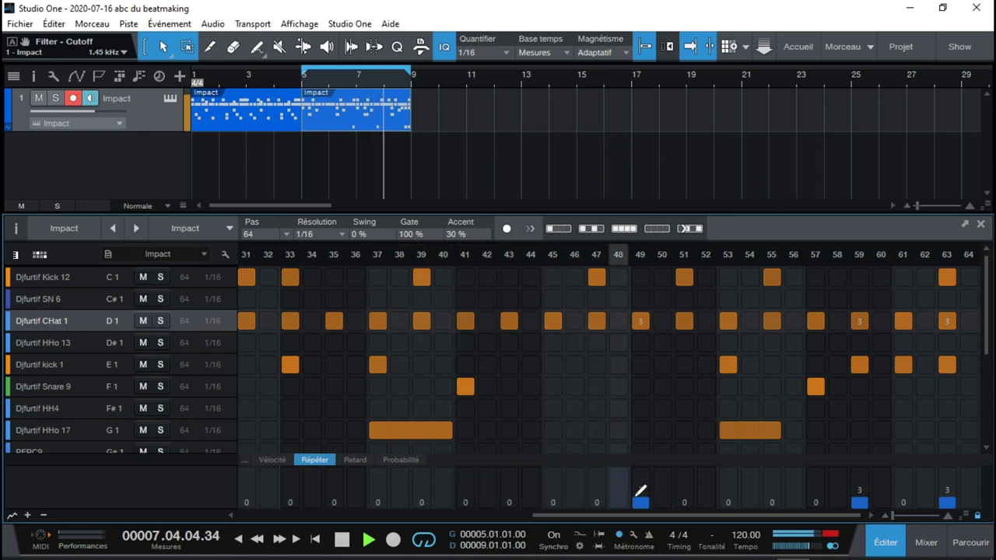
{"action": "left_click", "coordinate": [465, 498]}
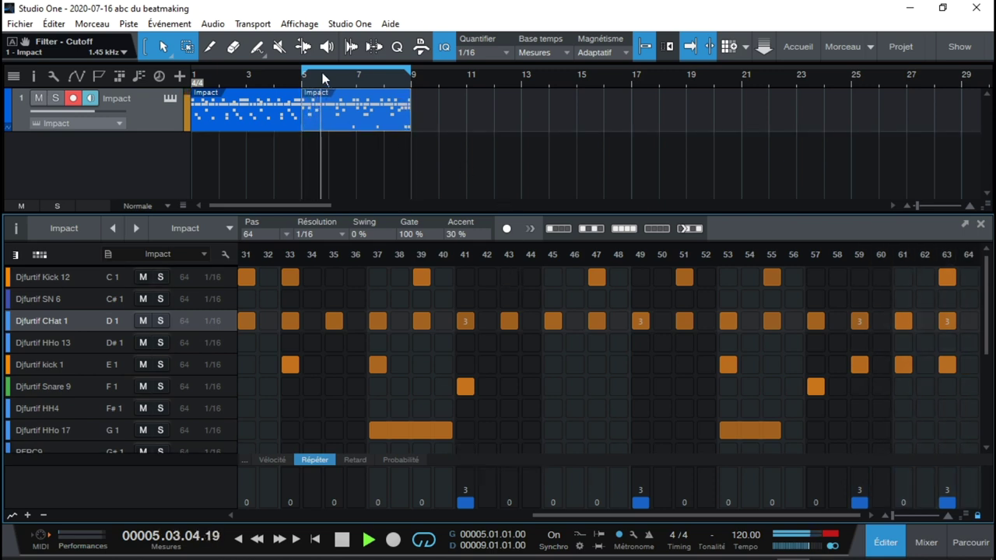
Step: Extend the loop range to start at bar 1, show the mixer and briefly play the loop from the beginning
{"action": "left_click_drag", "start_coordinate": [302, 72], "coordinate": [194, 71]}
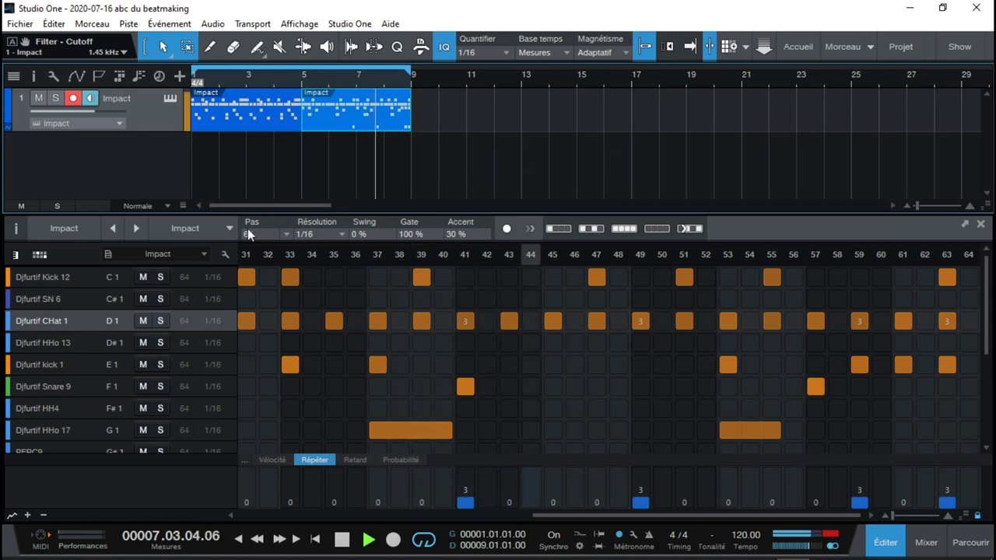
{"action": "key", "text": "space"}
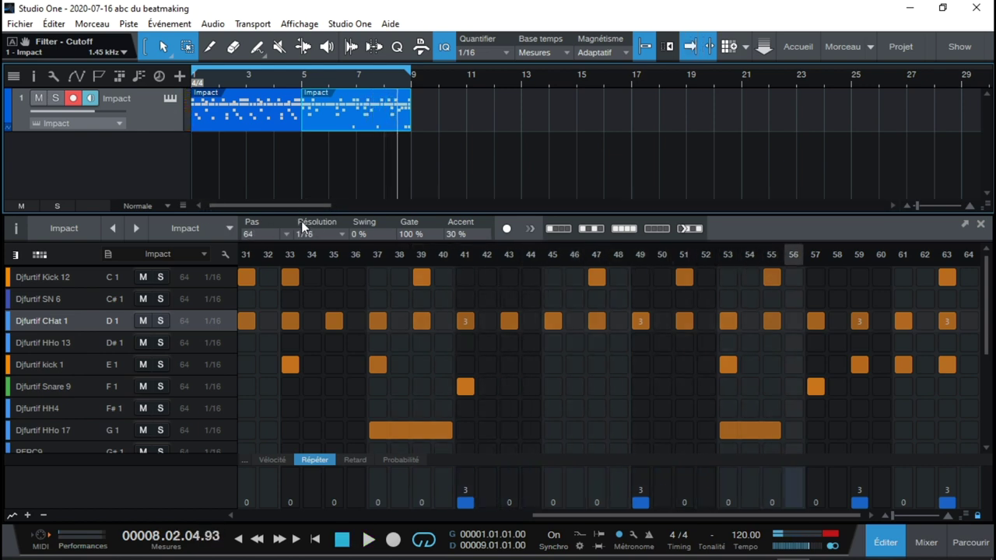
{"action": "key", "text": "F3"}
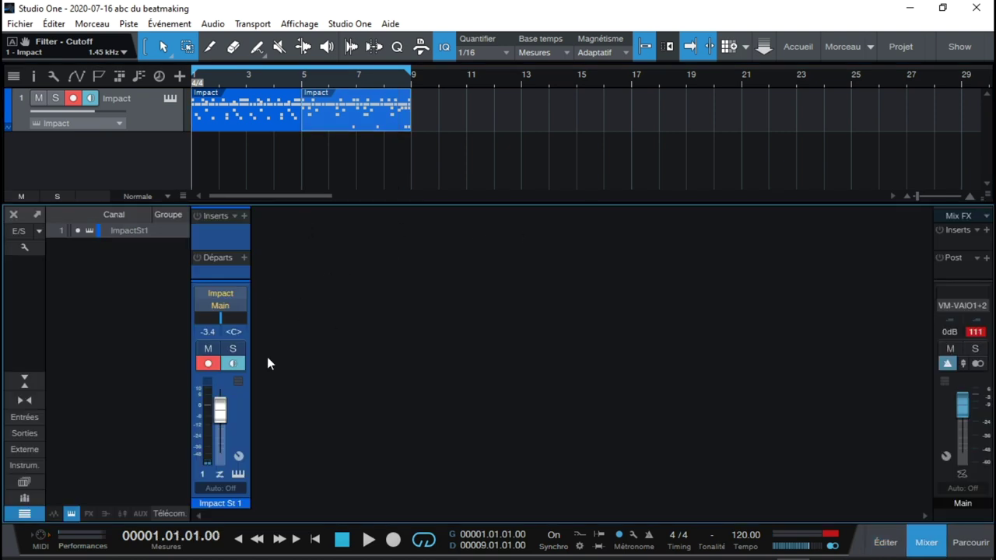
{"action": "key", "text": "space"}
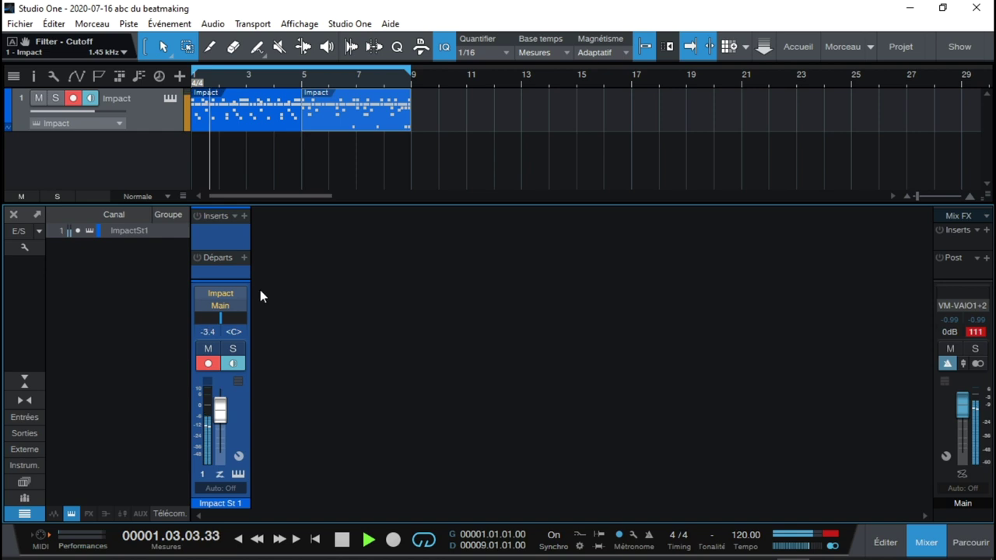
{"action": "key", "text": "space"}
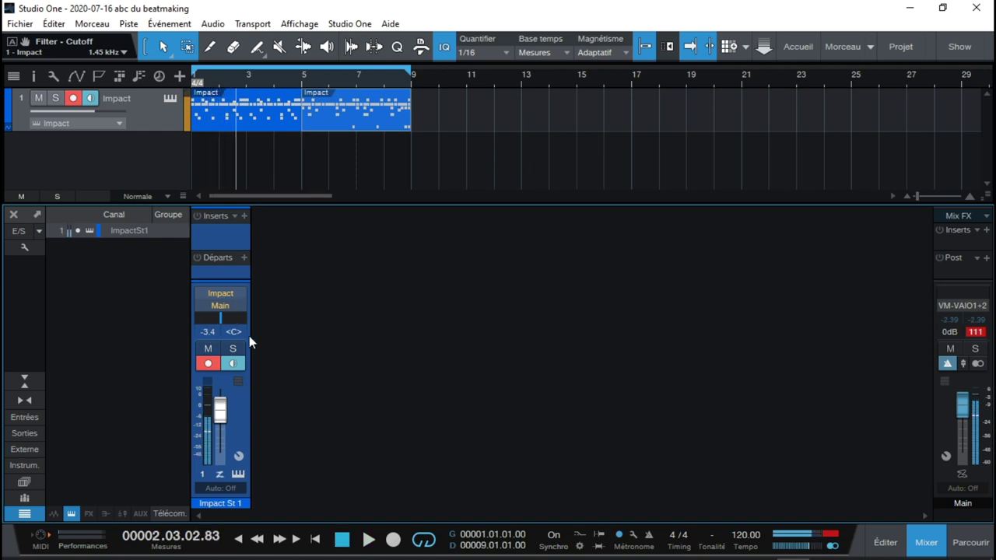
Step: Open the Impact XT instrument from its mixer channel, route the Djfurtif Kick 12 pad to the Mono 1 output and play the loop briefly
{"action": "left_click", "coordinate": [238, 474]}
{"action": "left_click_drag", "start_coordinate": [494, 4], "coordinate": [507, 0]}
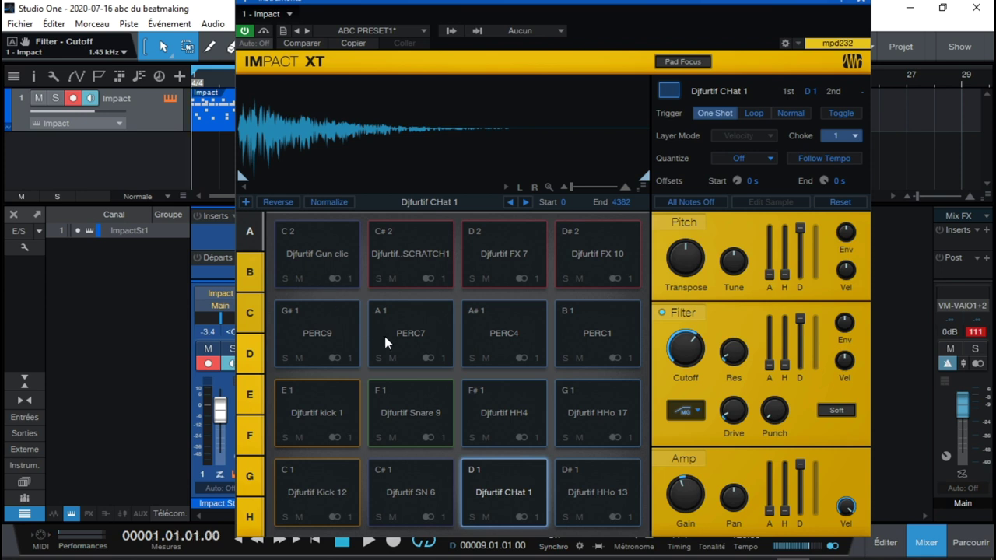
{"action": "key", "text": "space"}
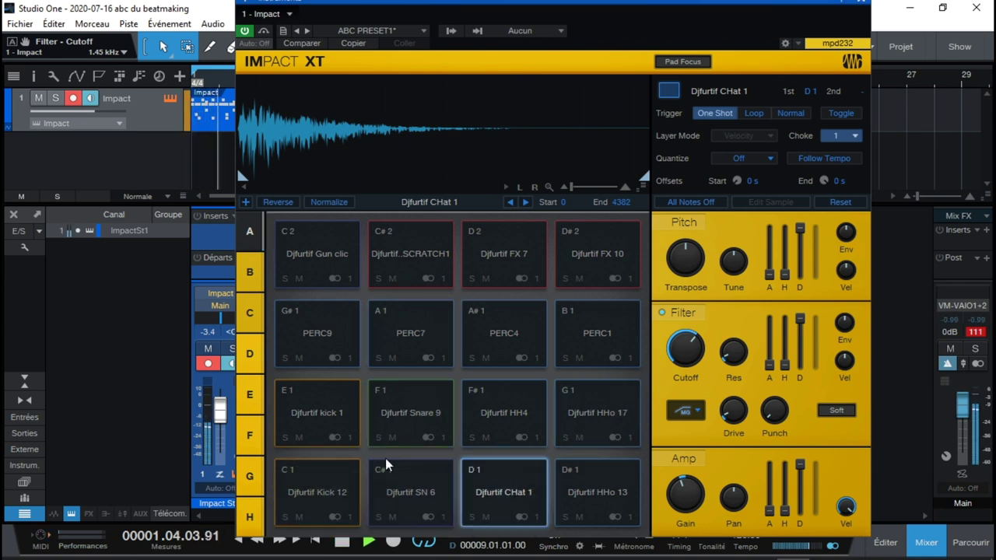
{"action": "key", "text": "space"}
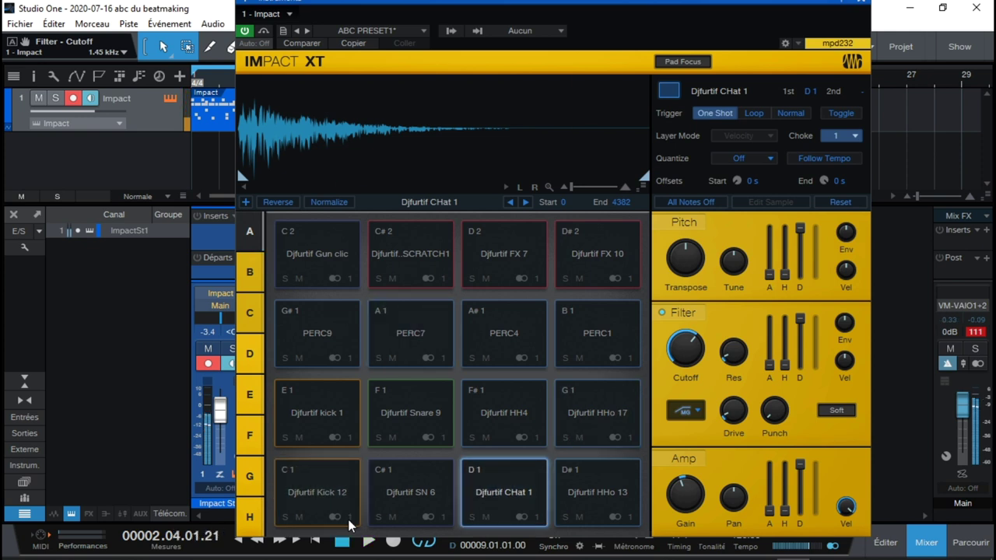
{"action": "left_click", "coordinate": [348, 519]}
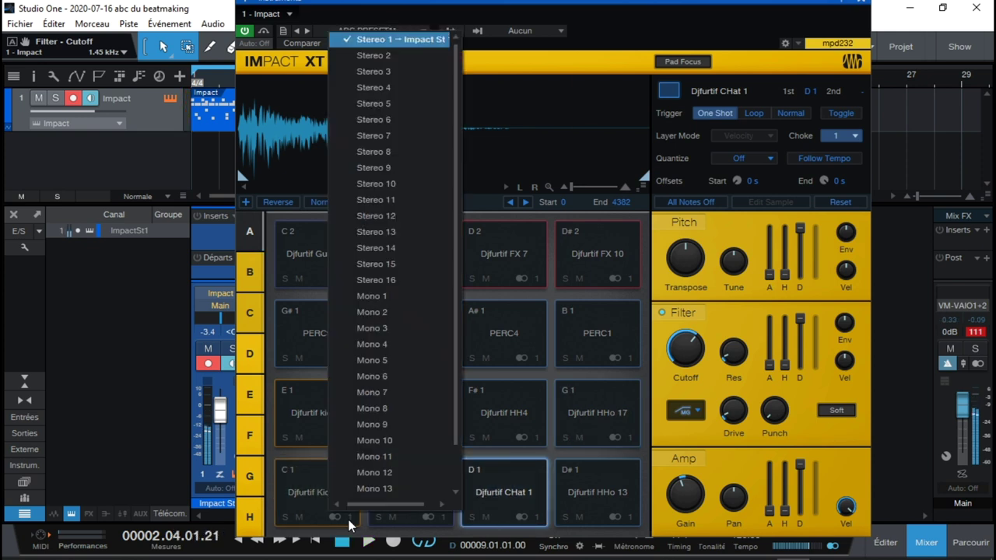
{"action": "left_click", "coordinate": [405, 296]}
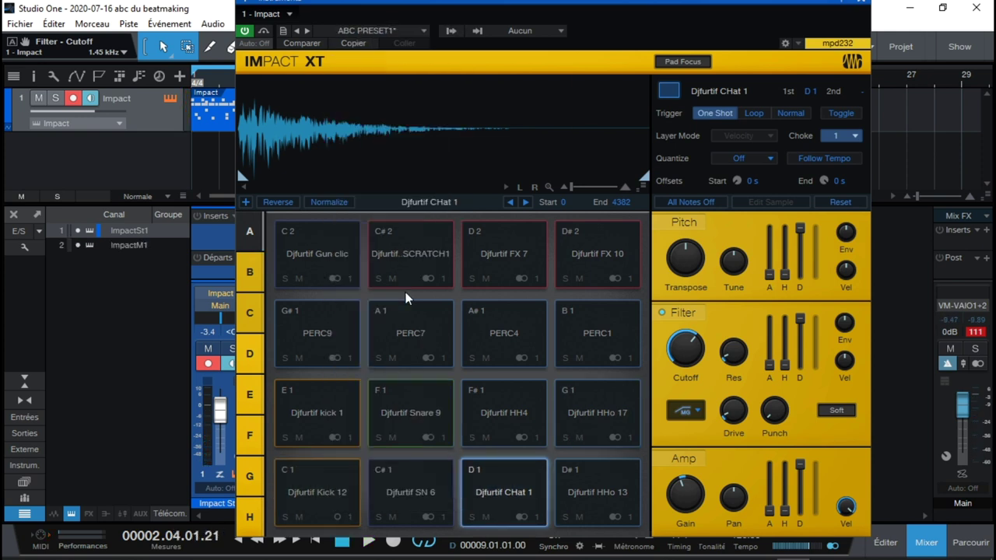
{"action": "key", "text": "space"}
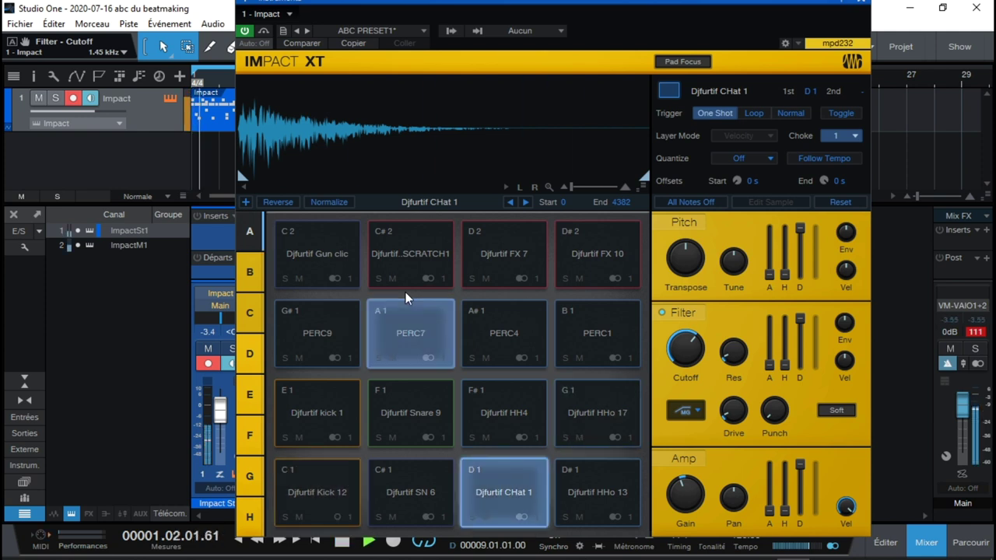
{"action": "key", "text": "space"}
Step: Move the Impact XT window clear of the mixer channels and route the Djfurtif kick 1 pad to Mono 1
{"action": "left_click_drag", "start_coordinate": [532, 6], "coordinate": [649, 8]}
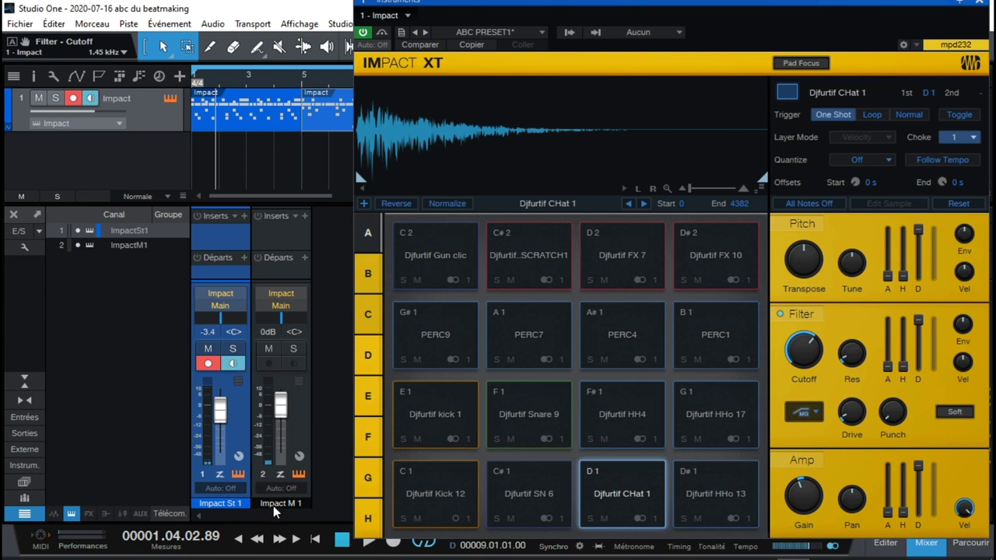
{"action": "left_click", "coordinate": [455, 420]}
{"action": "left_click", "coordinate": [468, 440]}
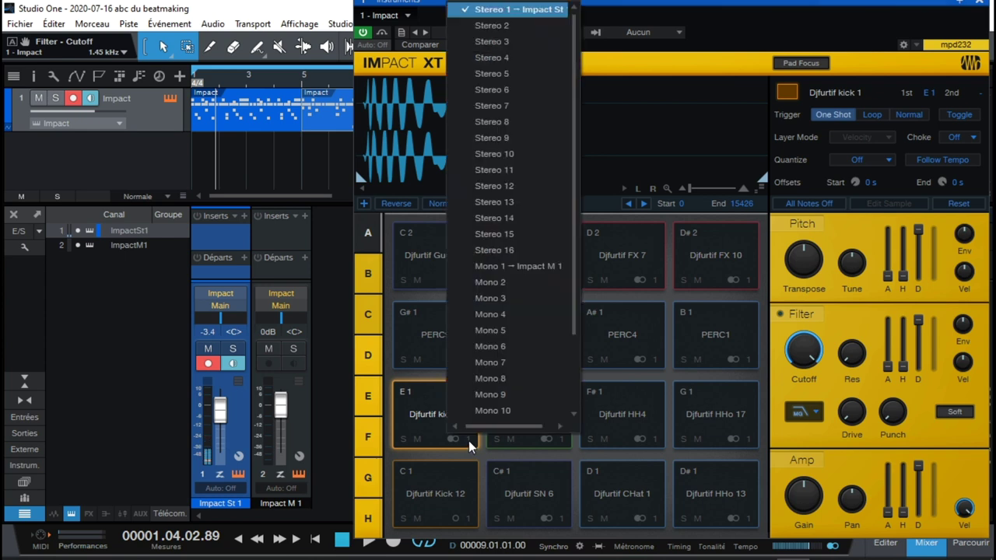
{"action": "left_click", "coordinate": [527, 269]}
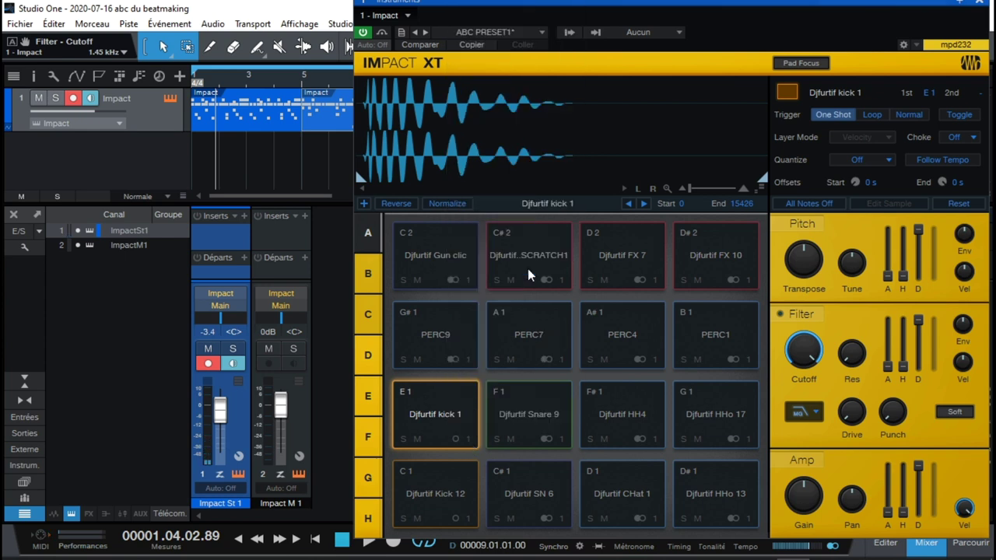
Step: Play the loop and briefly solo the Impact M 1 channel to hear the kicks on their own
{"action": "key", "text": "space"}
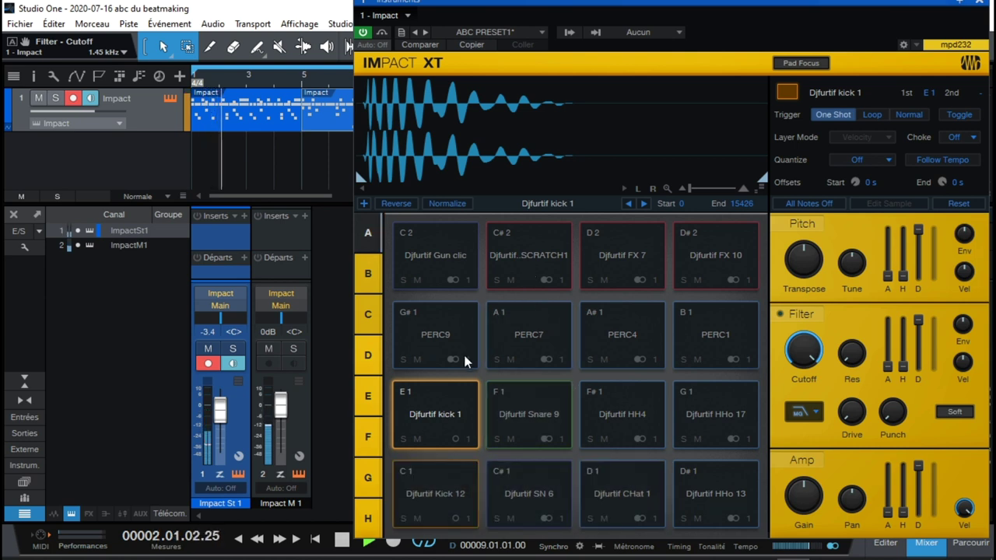
{"action": "left_click", "coordinate": [292, 347]}
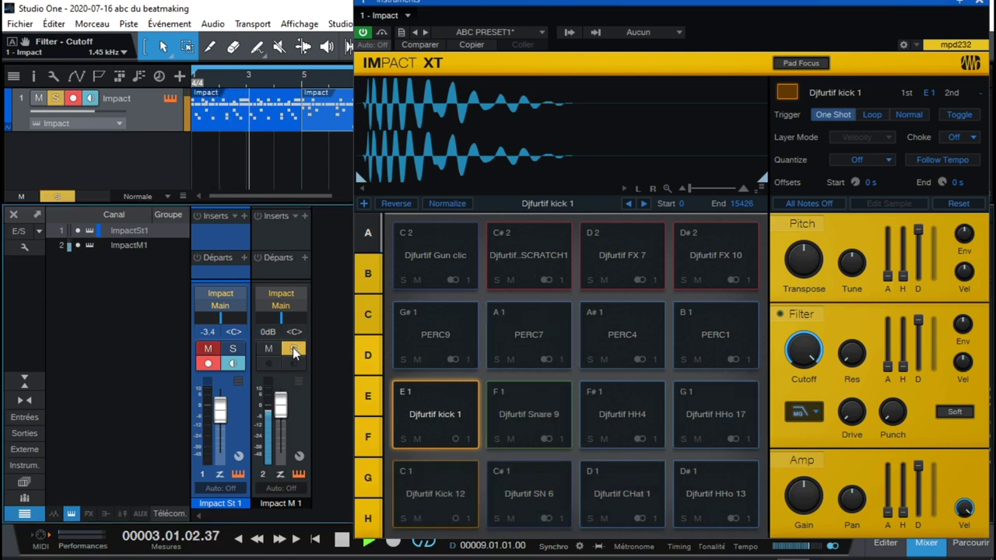
{"action": "left_click", "coordinate": [292, 347]}
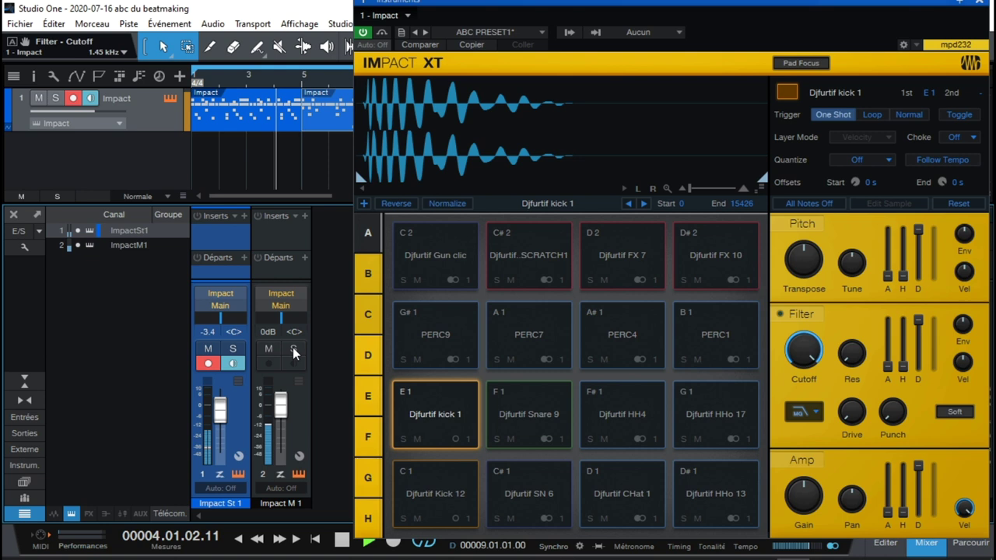
{"action": "key", "text": "space"}
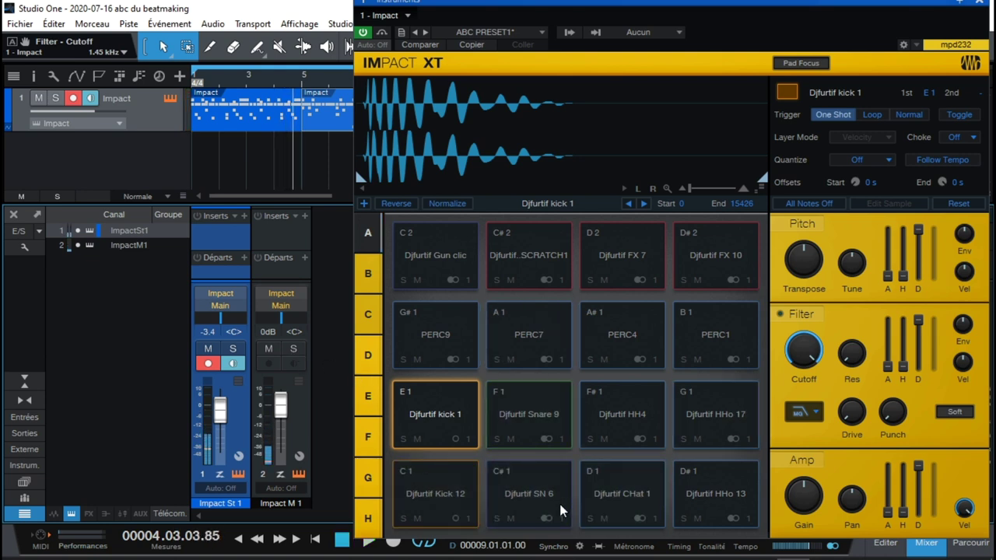
Step: Route the Djfurtif SN 6 and Djfurtif Snare 9 pads to Mono 2 and the SCRATCH1 pad to Stereo 2
{"action": "left_click", "coordinate": [559, 523]}
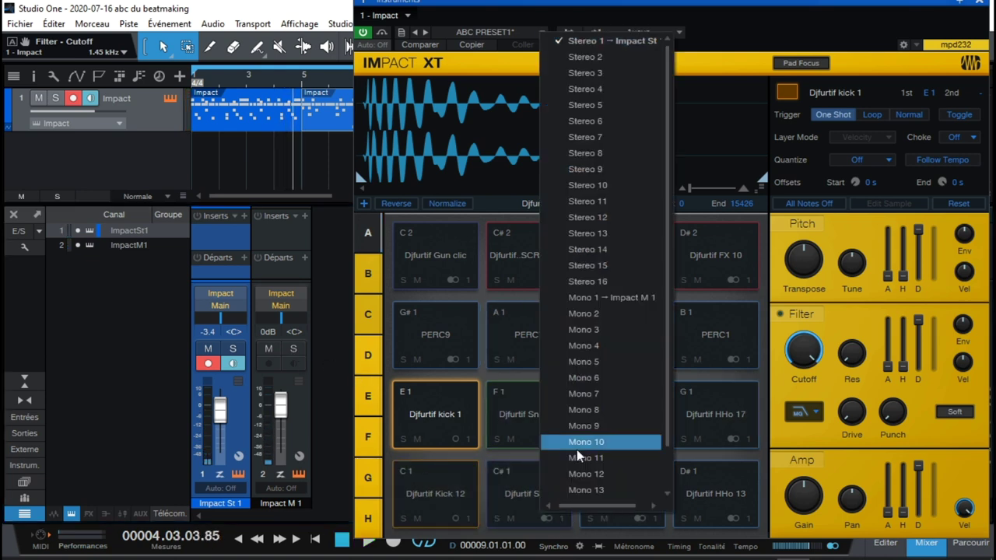
{"action": "left_click", "coordinate": [625, 325]}
{"action": "left_click", "coordinate": [562, 440]}
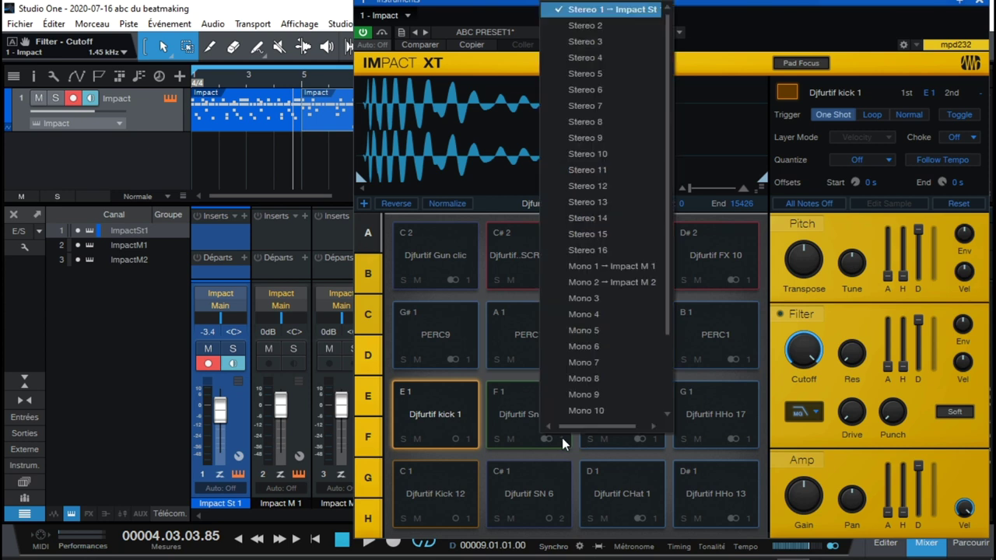
{"action": "left_click", "coordinate": [599, 288]}
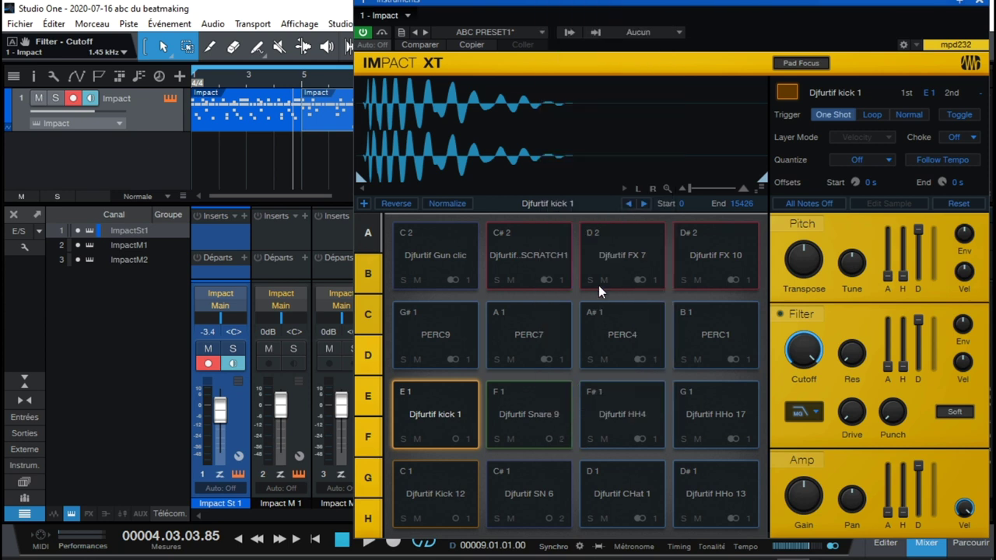
{"action": "key", "text": "space"}
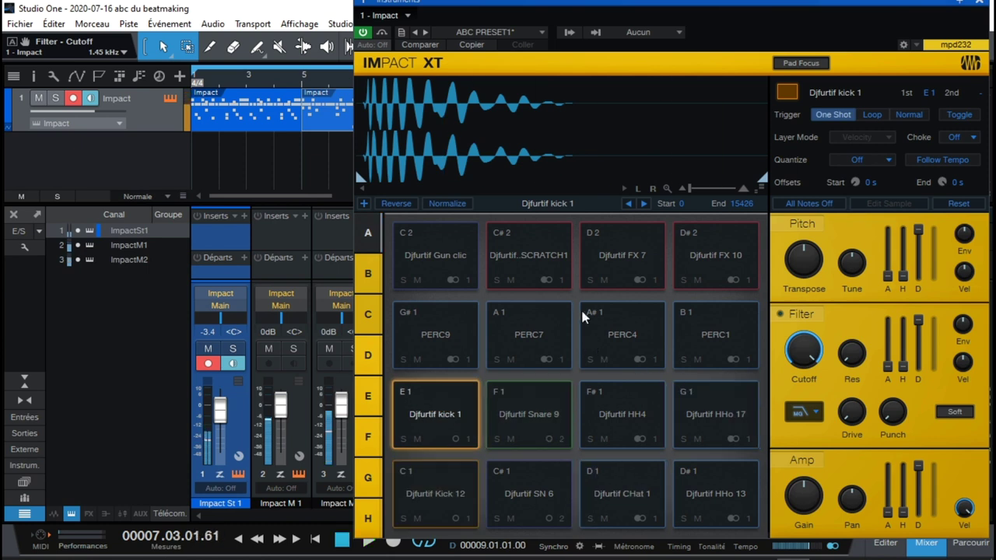
{"action": "left_click", "coordinate": [561, 280]}
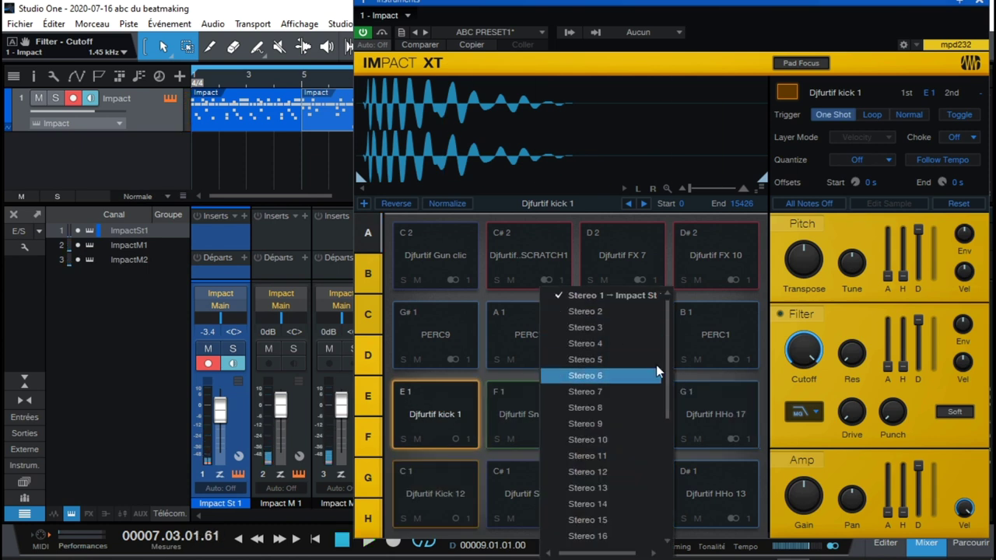
{"action": "left_click", "coordinate": [639, 312]}
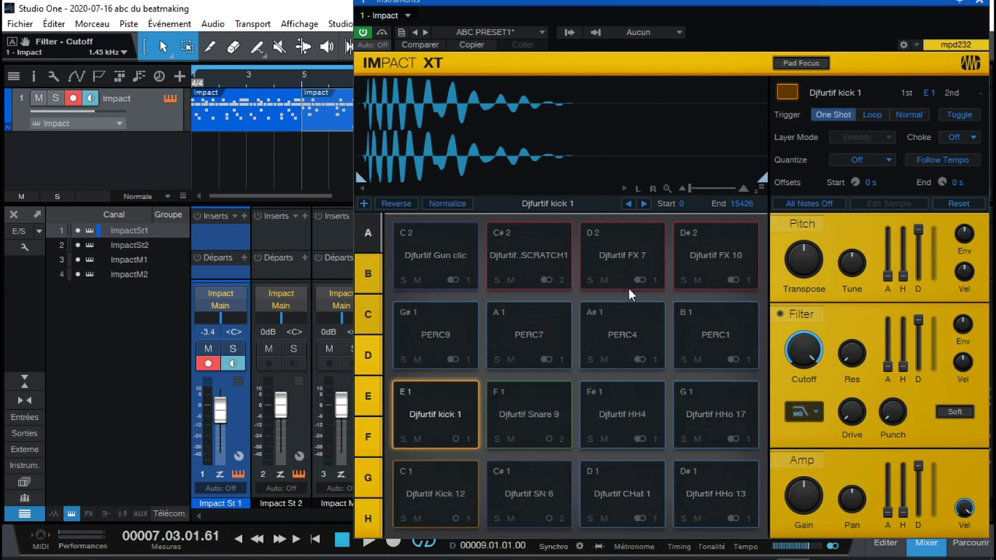
Step: Play the loop, uncover all the Impact mixer channels and solo Impact M 2
{"action": "key", "text": "space"}
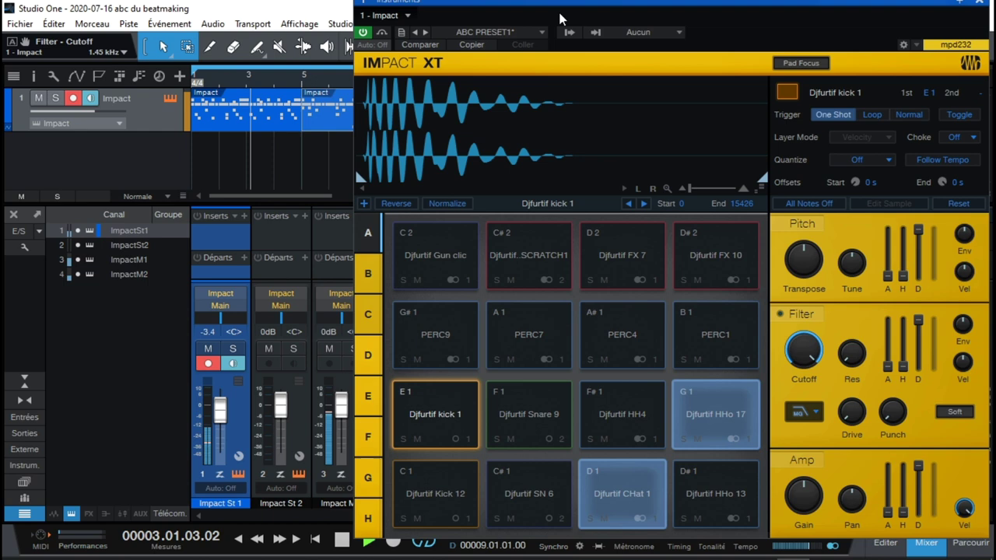
{"action": "left_click_drag", "start_coordinate": [548, 6], "coordinate": [669, 6]}
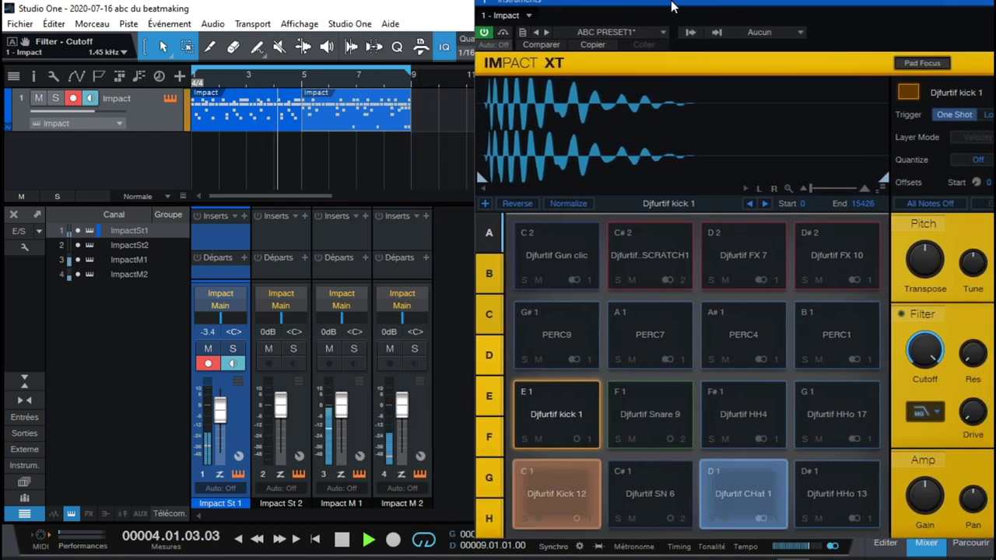
{"action": "left_click", "coordinate": [415, 349]}
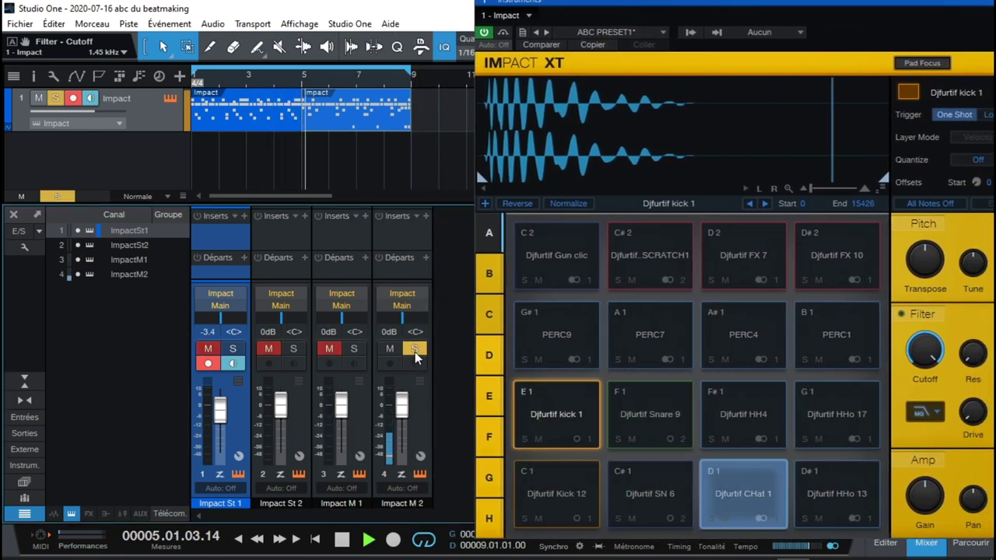
Step: Add Impact M 1, St 2 and St 1 to the solo one by one, then unsolo all but Impact St 1
{"action": "left_click", "coordinate": [354, 348]}
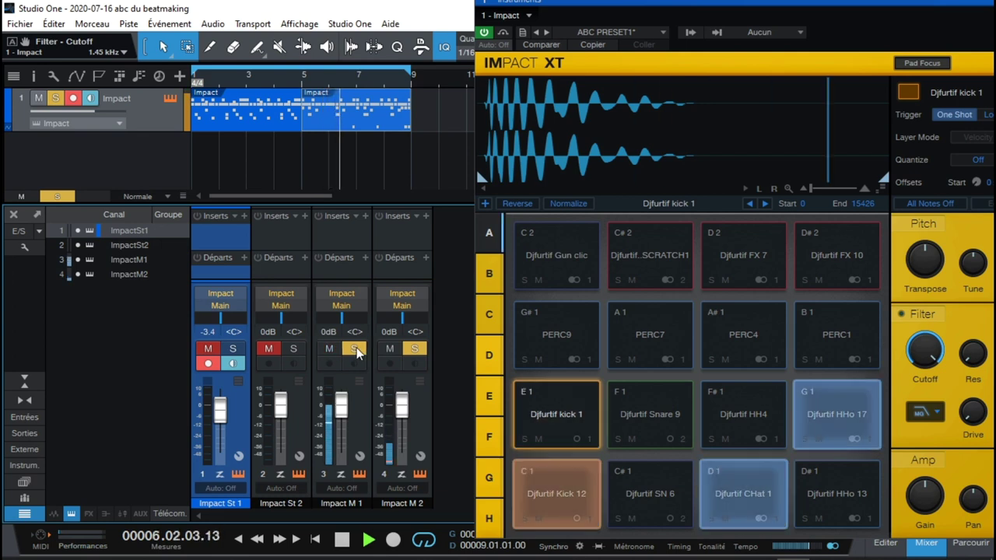
{"action": "left_click", "coordinate": [294, 349]}
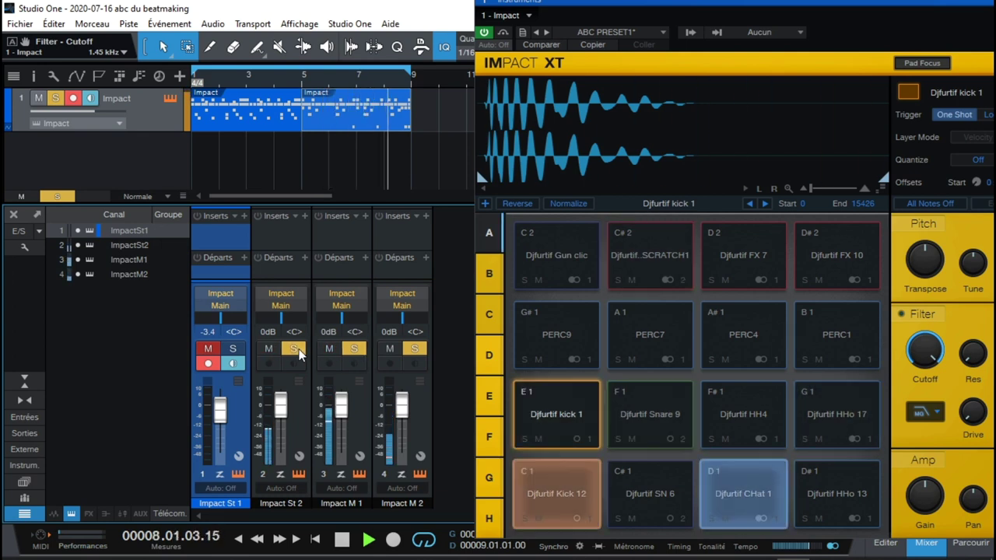
{"action": "left_click", "coordinate": [232, 348]}
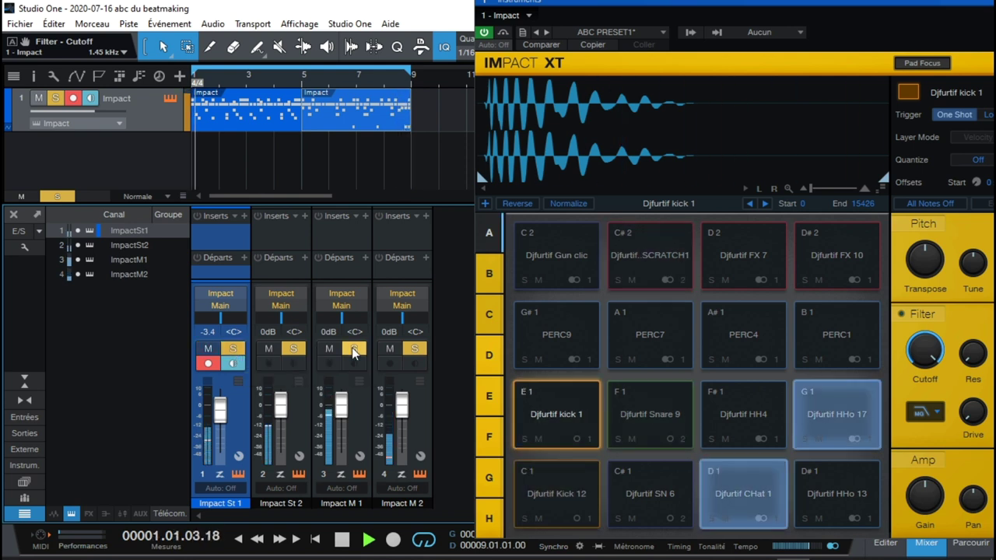
{"action": "left_click", "coordinate": [412, 348]}
{"action": "left_click", "coordinate": [355, 349]}
{"action": "left_click", "coordinate": [293, 349]}
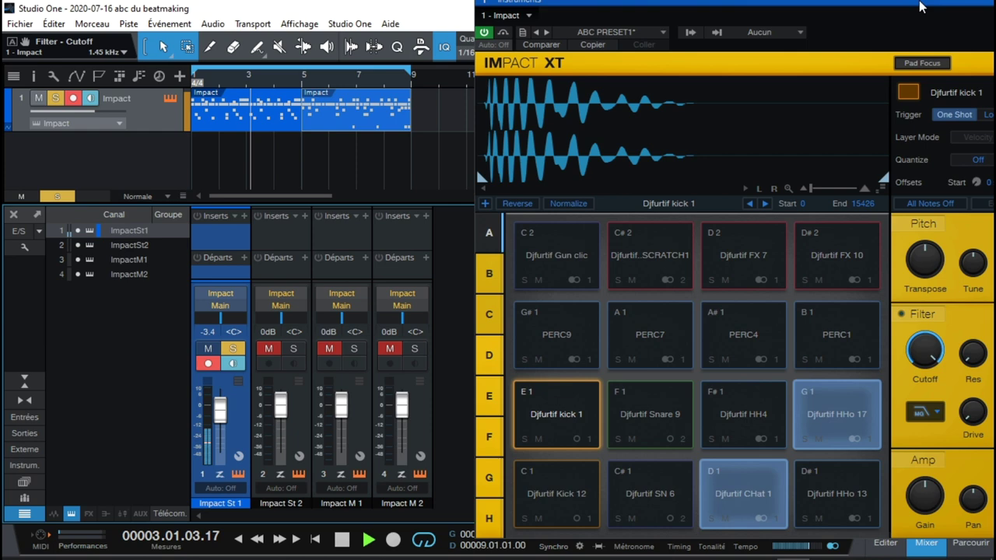
Step: Route the PERC7 pad to Stereo 3 and the Djfurtif HHo 17 pad to Stereo 4
{"action": "left_click_drag", "start_coordinate": [475, 168], "coordinate": [382, 168]}
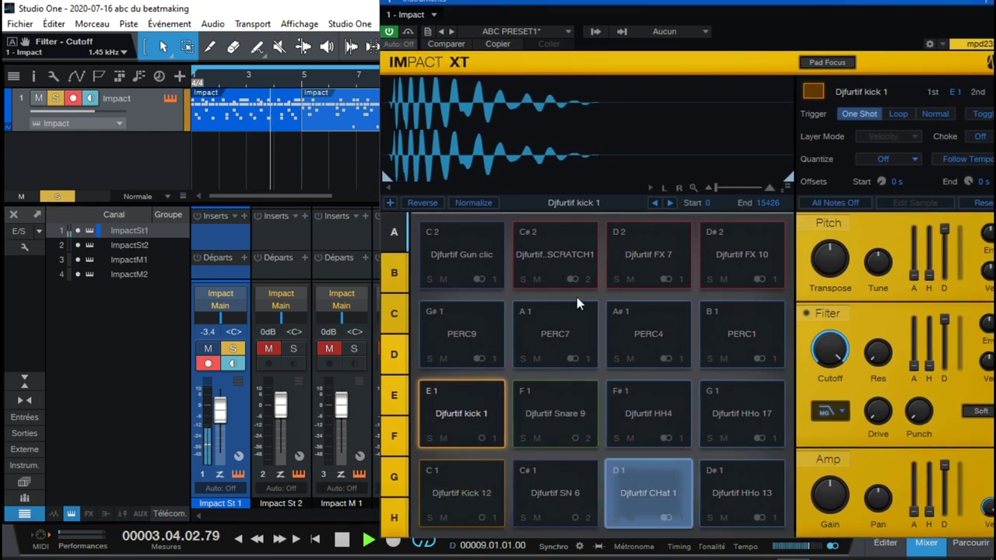
{"action": "left_click", "coordinate": [588, 360]}
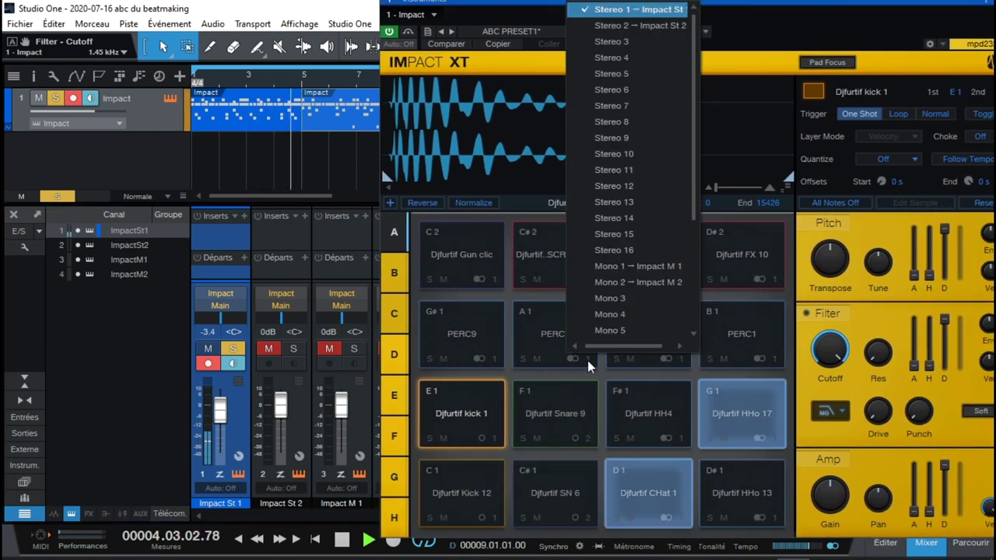
{"action": "left_click", "coordinate": [624, 42]}
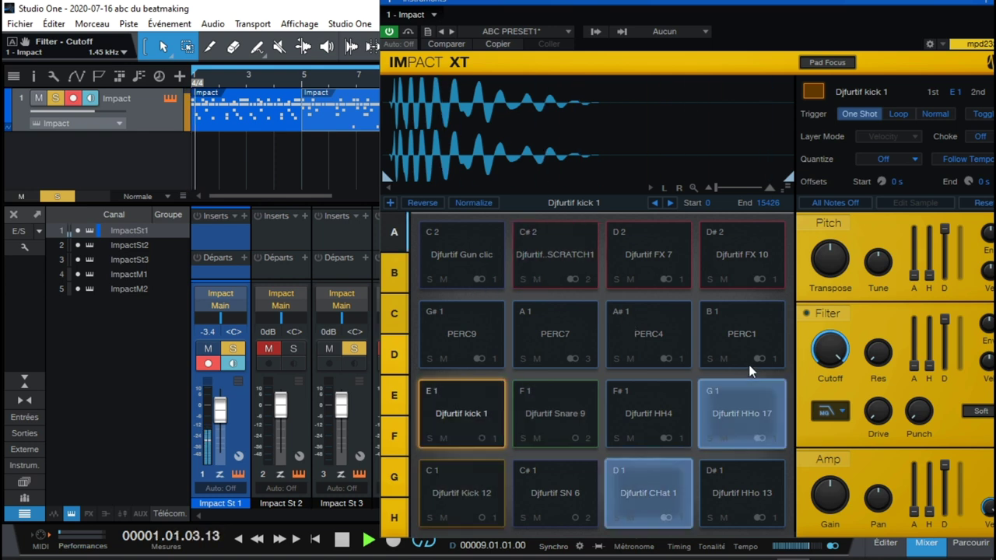
{"action": "left_click", "coordinate": [743, 399]}
{"action": "left_click", "coordinate": [773, 441]}
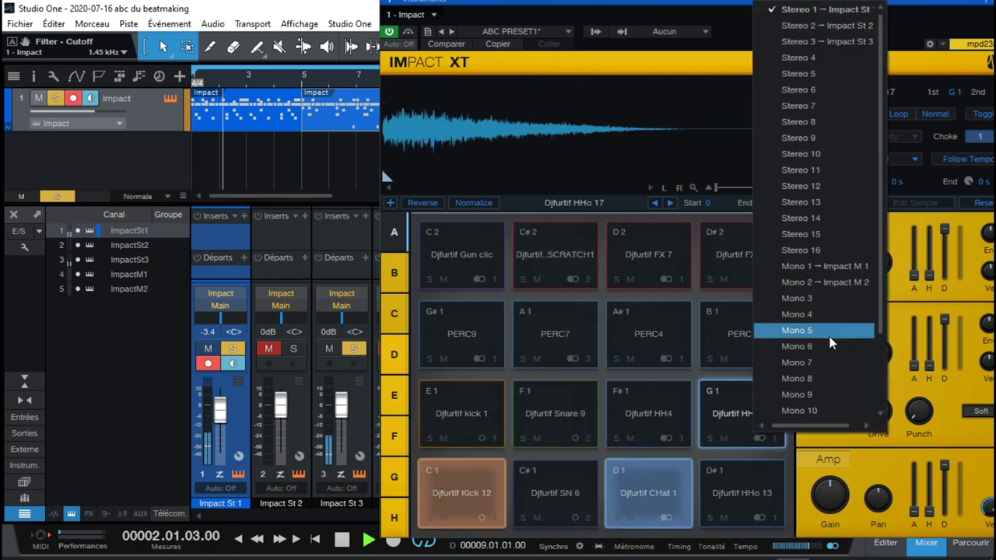
{"action": "left_click", "coordinate": [823, 60]}
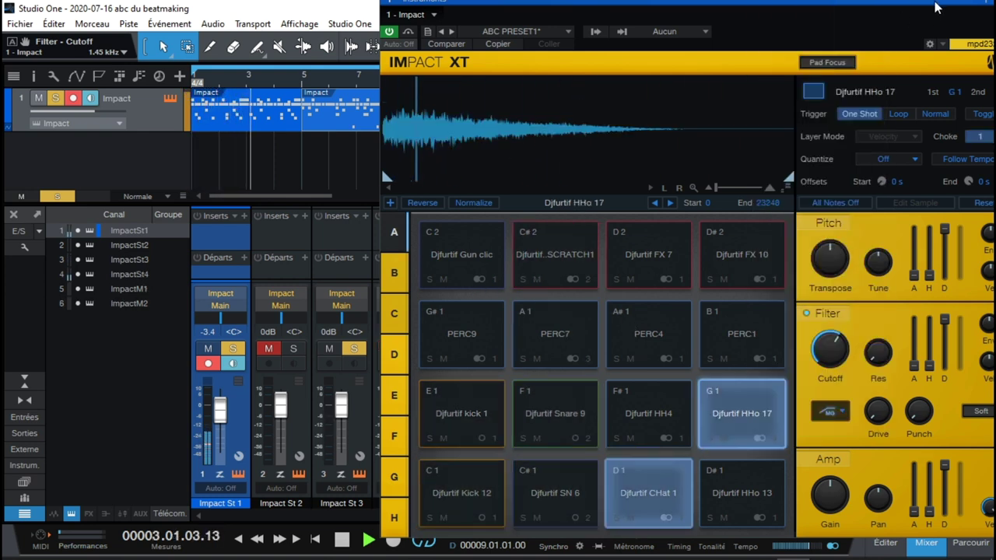
Step: Close the Impact XT window and clear every channel's solo at once from the Main channel
{"action": "left_click_drag", "start_coordinate": [877, 2], "coordinate": [755, 31]}
{"action": "left_click", "coordinate": [814, 11]}
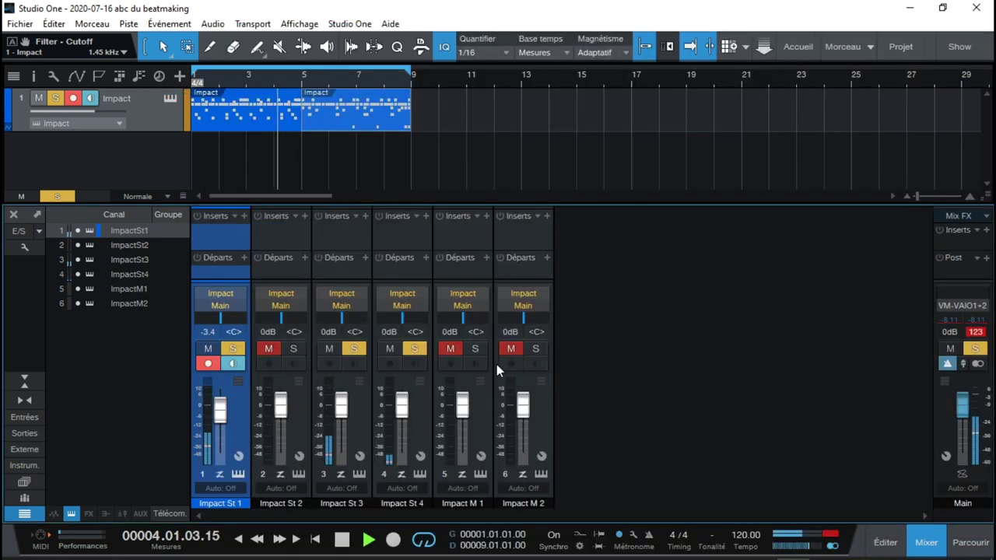
{"action": "left_click", "coordinate": [974, 349]}
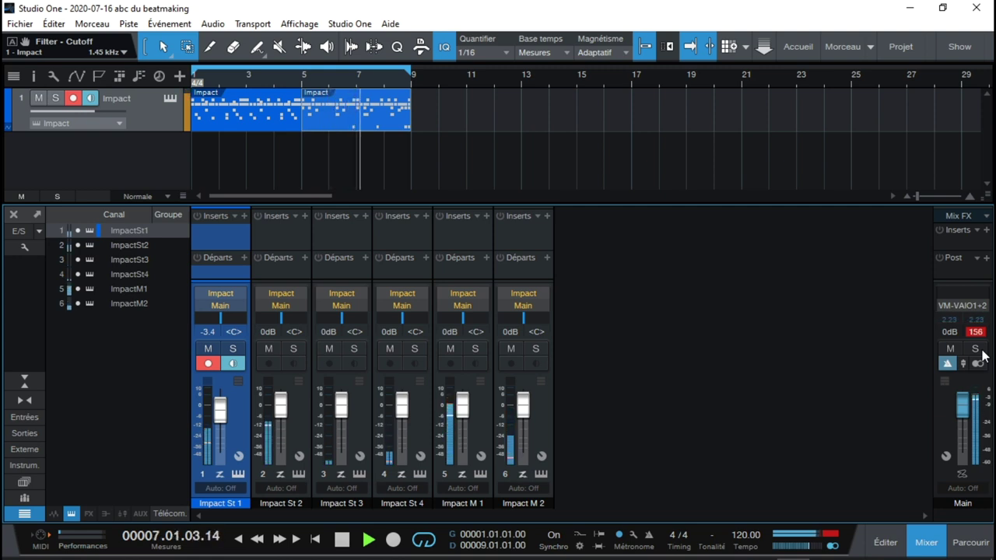
Step: Solo and unsolo Impact St 4 and Impact St 1 in turn during playback to hear each alone
{"action": "left_click", "coordinate": [414, 348]}
{"action": "left_click", "coordinate": [414, 348]}
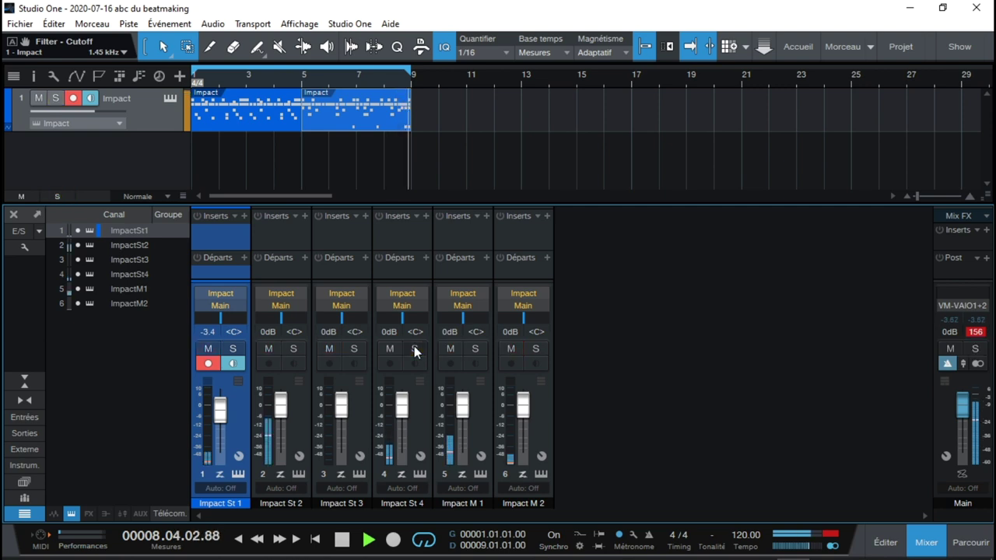
{"action": "left_click", "coordinate": [237, 351]}
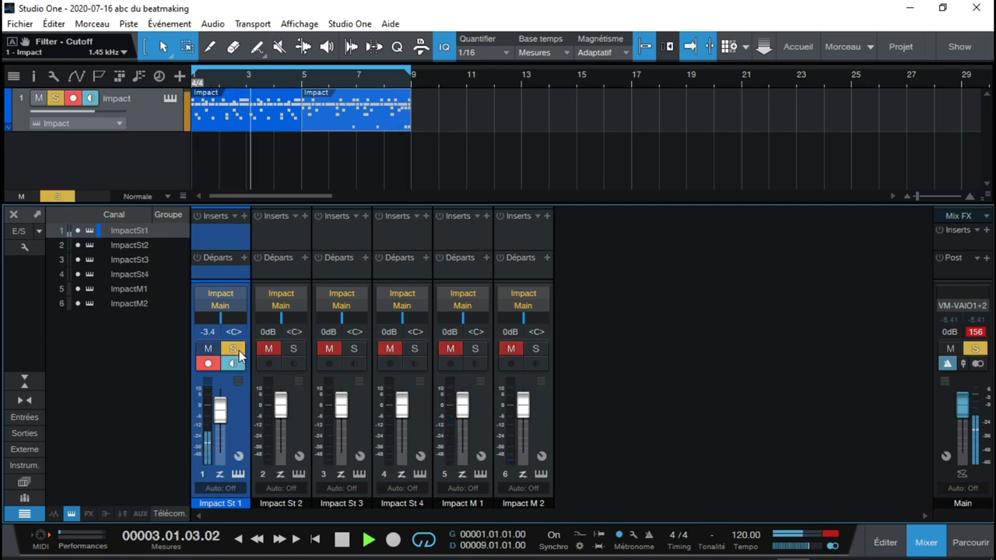
{"action": "left_click", "coordinate": [237, 350]}
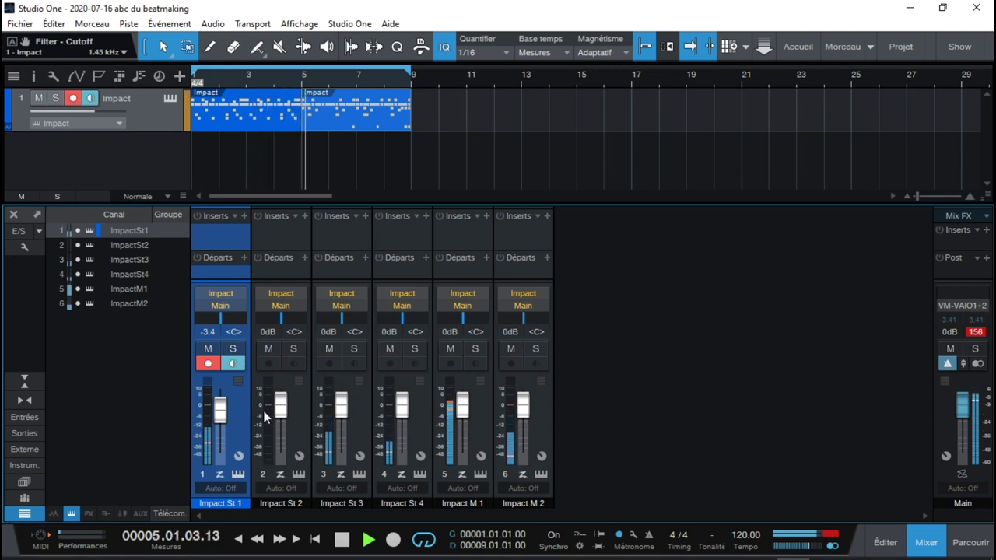
Step: Lower Impact M 1 to -3.4 dB, M 2 to -2.9 dB, St 1 to -13.2 dB, St 4 to -8.5 dB and St 3 to -5.4 dB
{"action": "left_click_drag", "start_coordinate": [461, 405], "coordinate": [460, 416]}
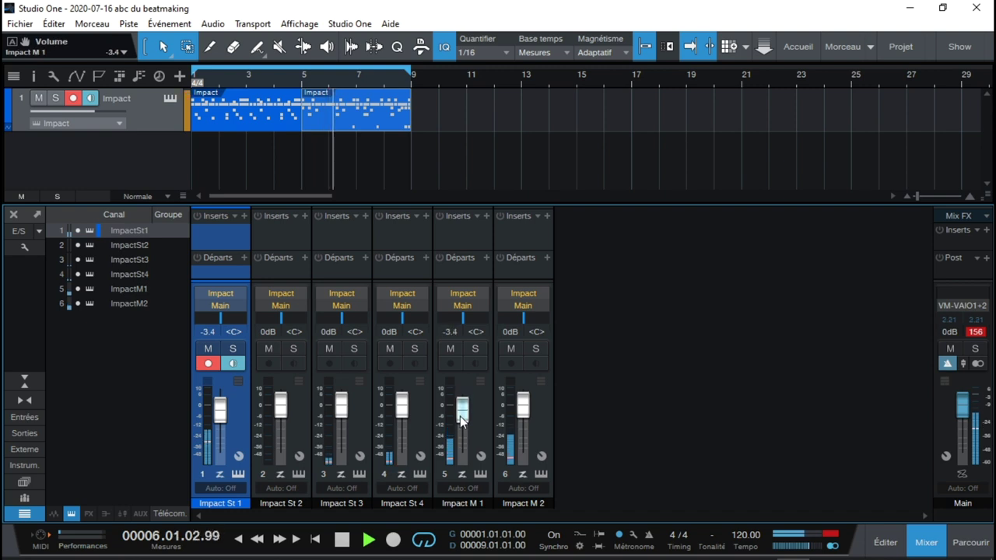
{"action": "left_click_drag", "start_coordinate": [520, 418], "coordinate": [522, 422]}
{"action": "left_click_drag", "start_coordinate": [221, 409], "coordinate": [220, 421]}
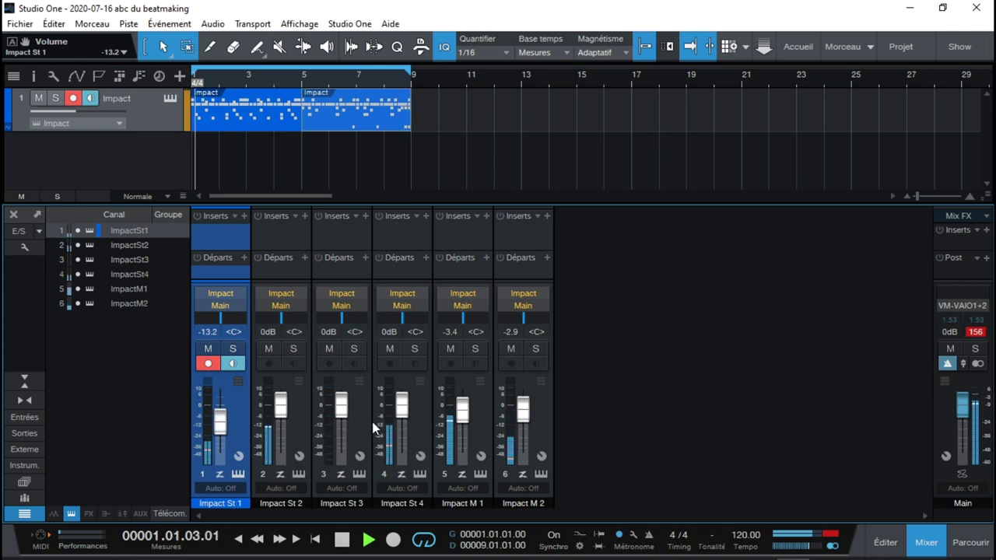
{"action": "left_click_drag", "start_coordinate": [399, 413], "coordinate": [400, 428]}
{"action": "left_click_drag", "start_coordinate": [340, 407], "coordinate": [339, 420]}
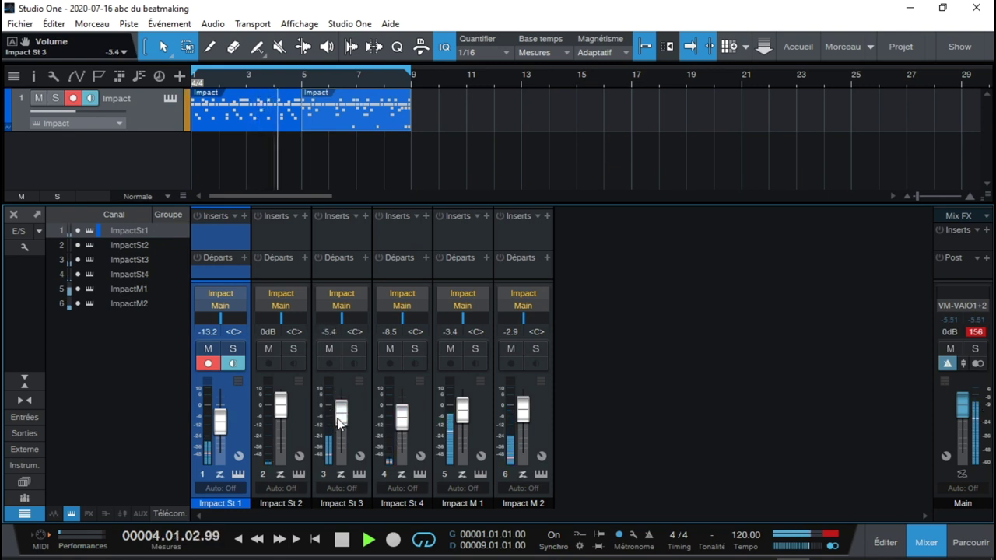
Step: Set Impact St 1 to -9.0 dB, St 2 to -4.4 dB and M 2 to -3.4 dB, then reset the clip indicator
{"action": "left_click_drag", "start_coordinate": [279, 418], "coordinate": [227, 417]}
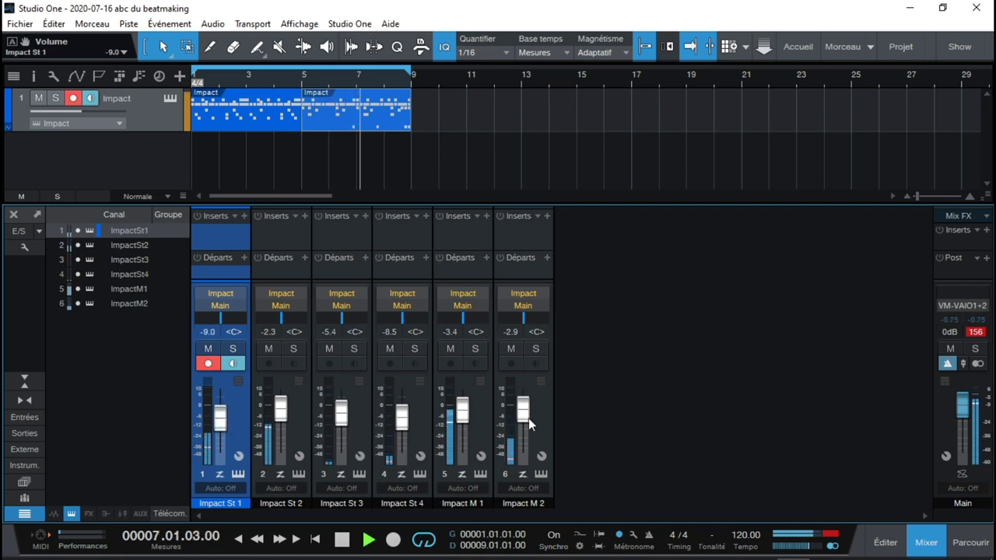
{"action": "left_click_drag", "start_coordinate": [280, 411], "coordinate": [280, 416]}
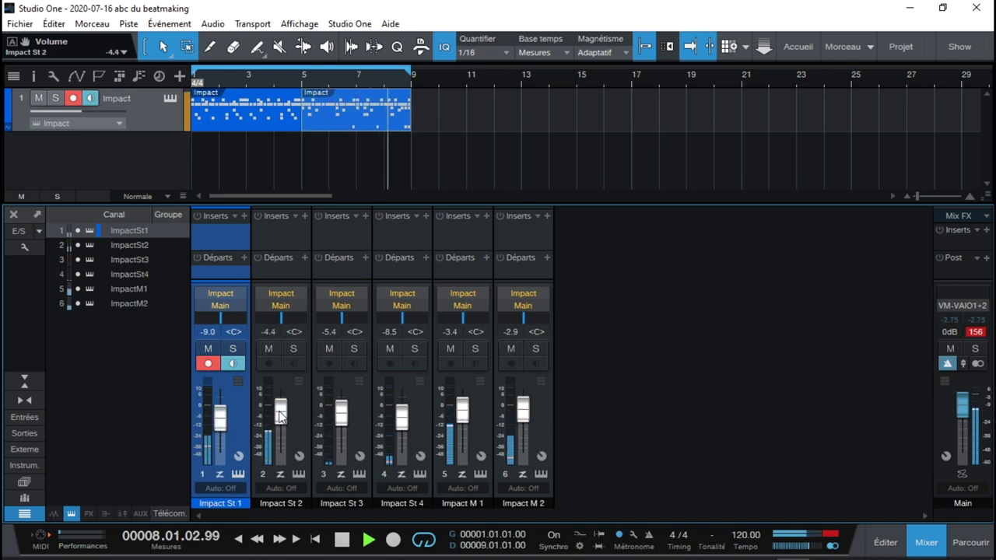
{"action": "left_click_drag", "start_coordinate": [523, 410], "coordinate": [523, 421]}
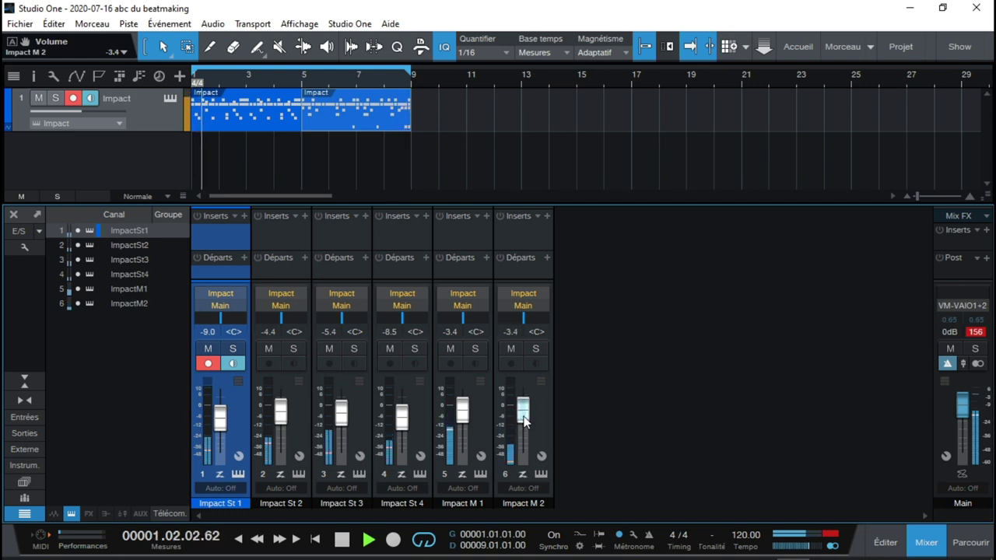
{"action": "left_click", "coordinate": [829, 535]}
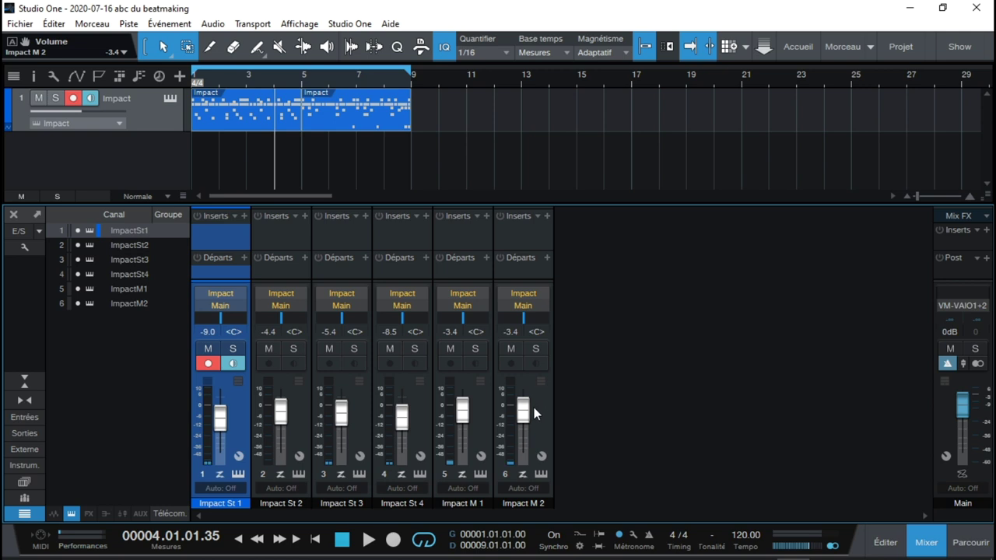
Step: Select all six Impact channels and adjust their faders together, bringing Impact St 1 to -11.2 dB
{"action": "left_click", "coordinate": [441, 401], "text": "shift"}
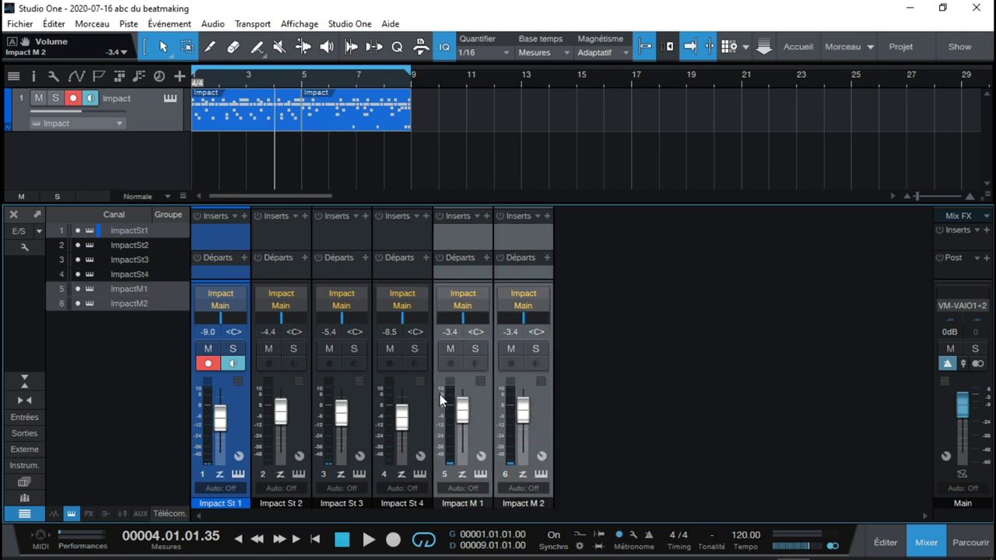
{"action": "left_click", "coordinate": [413, 392], "text": "shift"}
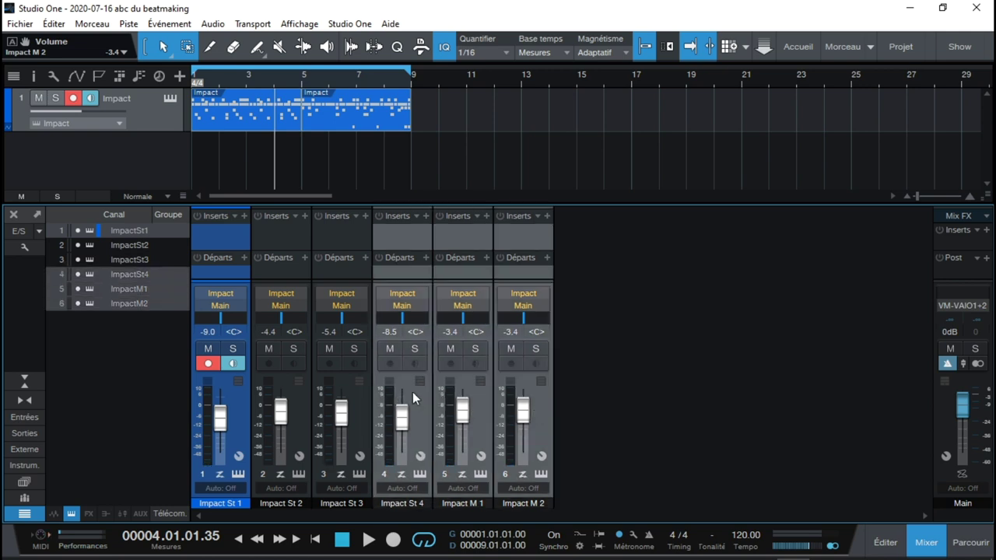
{"action": "left_click", "coordinate": [343, 381], "text": "shift"}
{"action": "left_click", "coordinate": [295, 393], "text": "shift"}
{"action": "left_click_drag", "start_coordinate": [221, 418], "coordinate": [224, 399]}
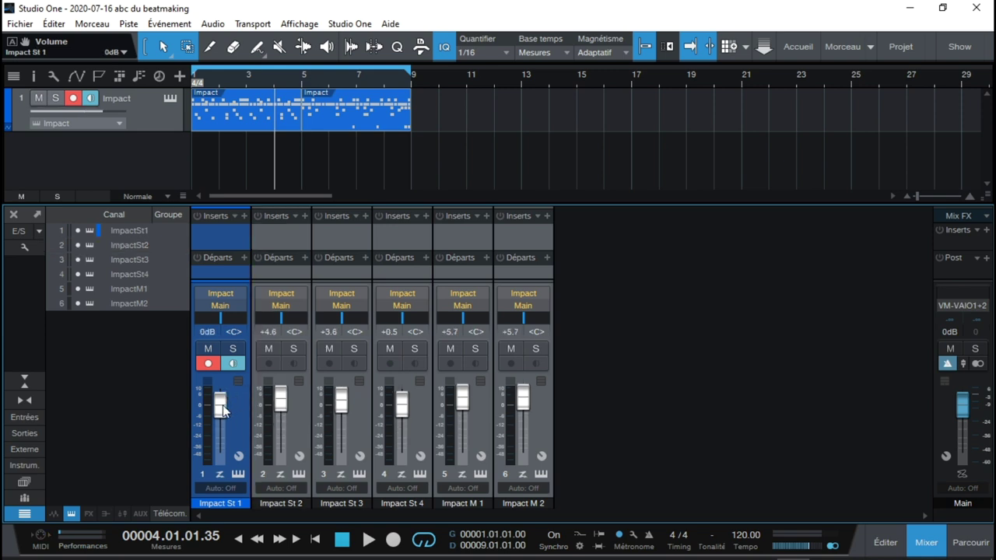
{"action": "left_click_drag", "start_coordinate": [221, 409], "coordinate": [217, 421]}
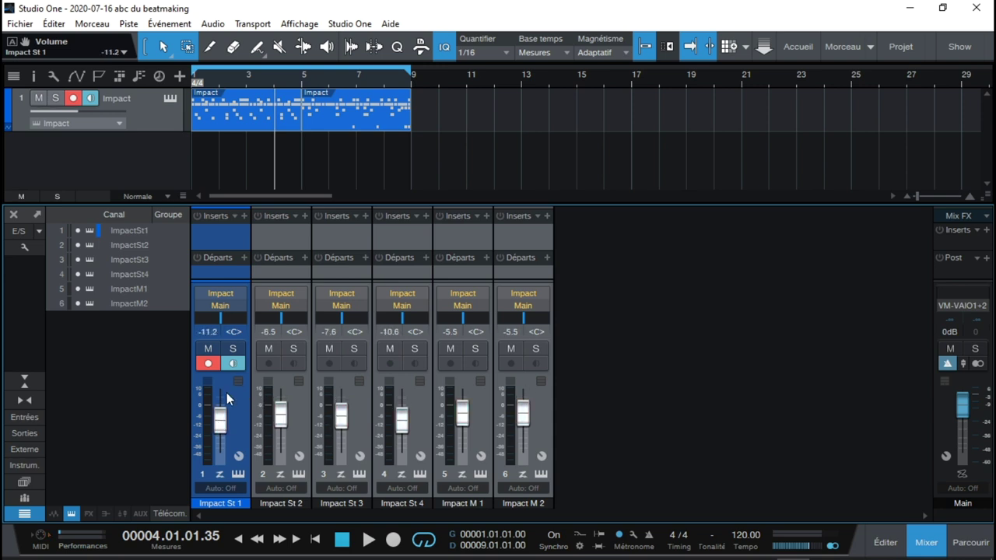
Step: Add a bus for the selected channels and toggle its solo on and off during playback to check it
{"action": "right_click", "coordinate": [235, 393]}
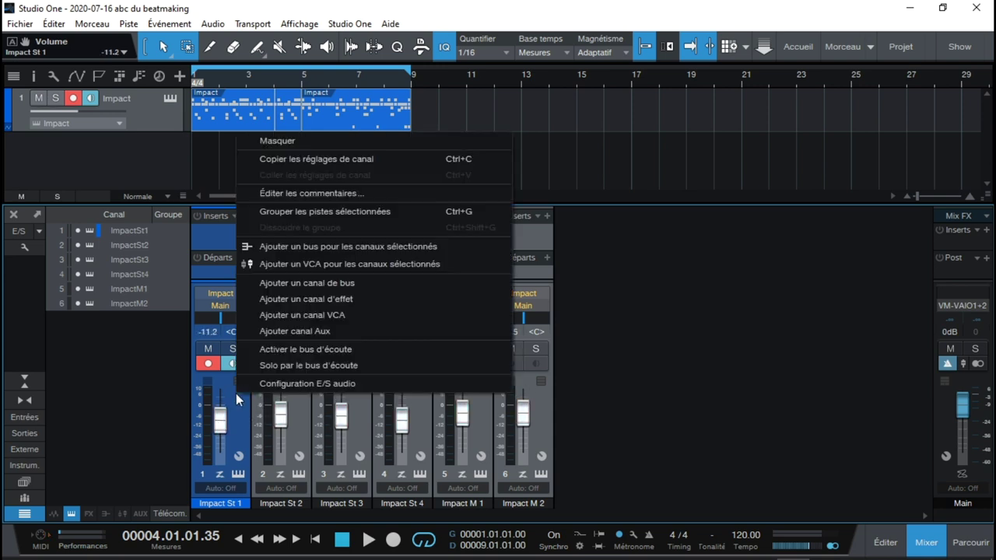
{"action": "left_click", "coordinate": [411, 248]}
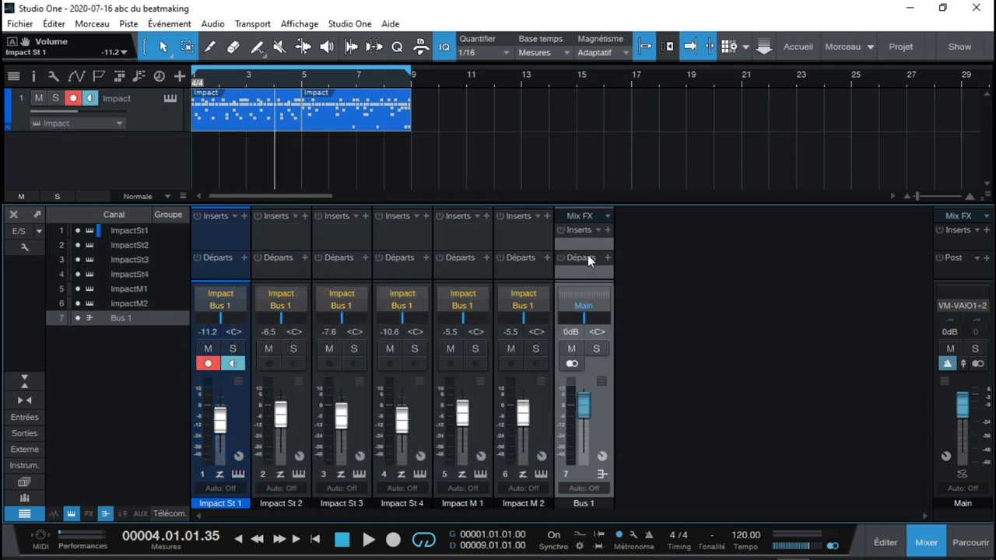
{"action": "left_click", "coordinate": [597, 348]}
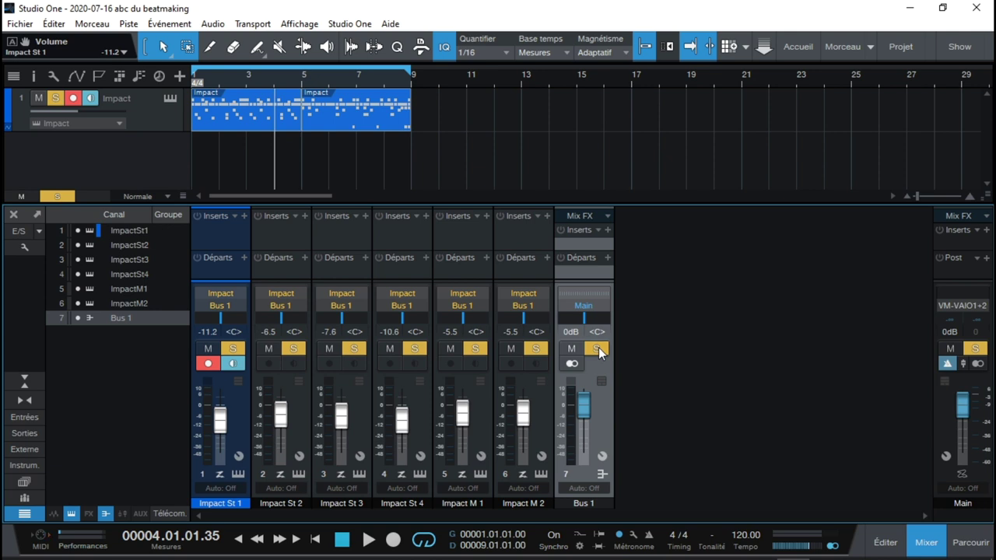
{"action": "key", "text": "space"}
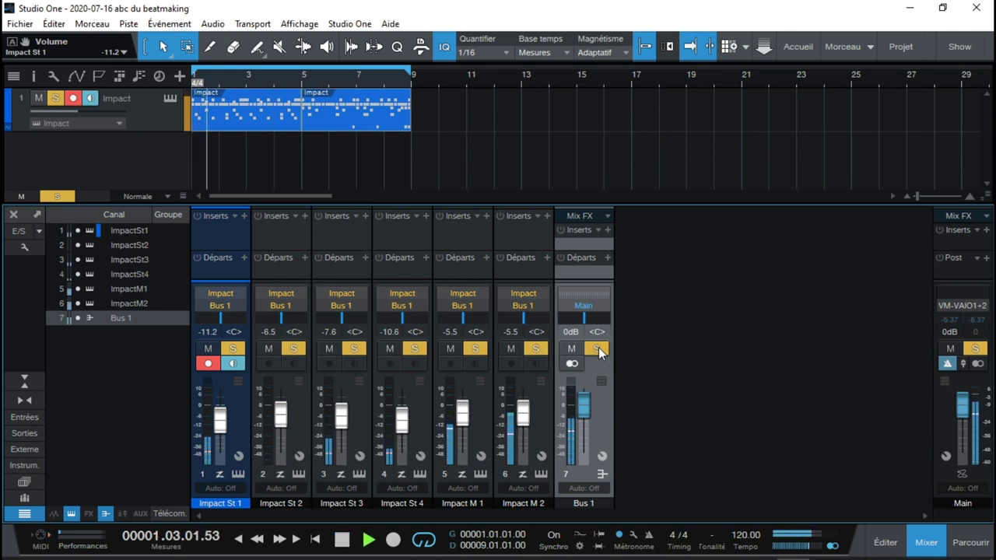
{"action": "left_click", "coordinate": [597, 349]}
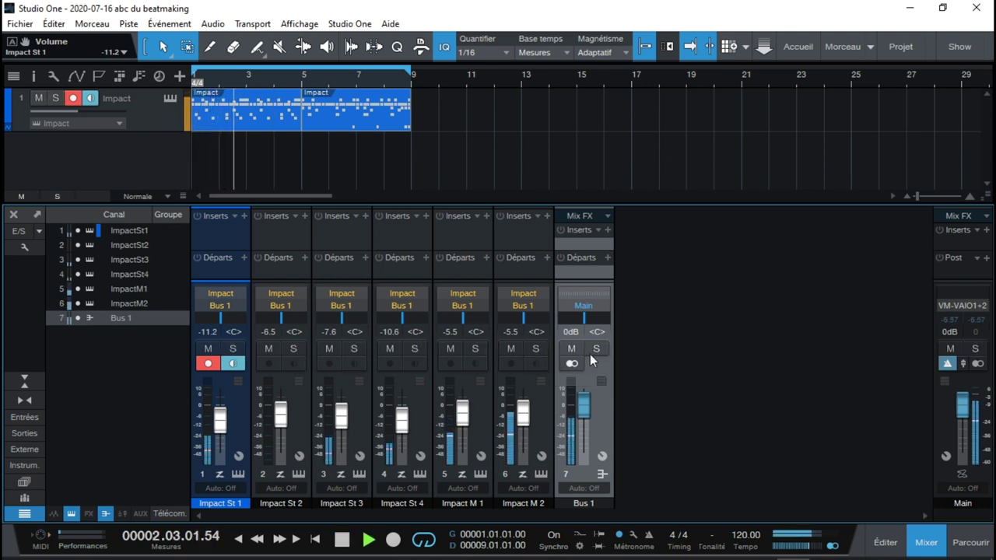
{"action": "left_click", "coordinate": [597, 350]}
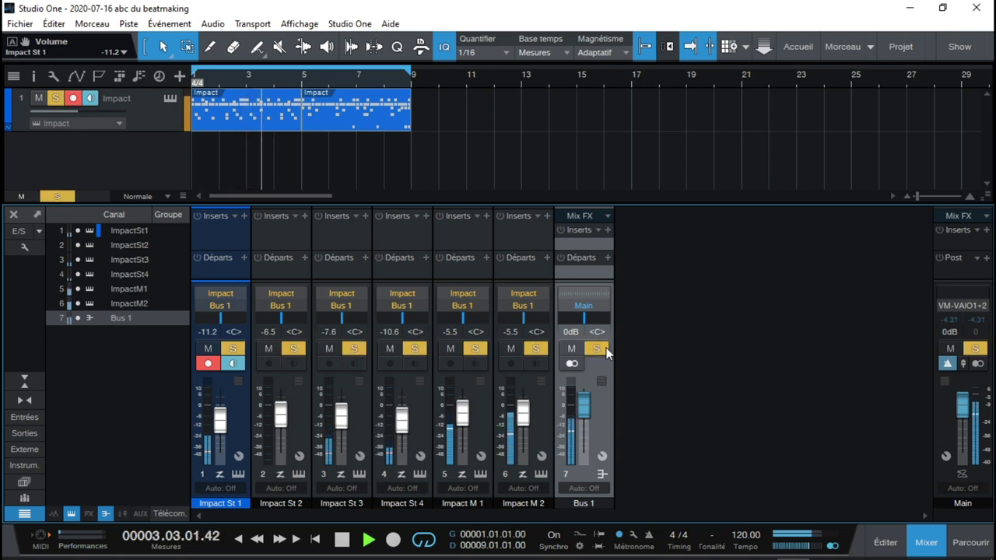
{"action": "left_click", "coordinate": [597, 349]}
{"action": "key", "text": "space"}
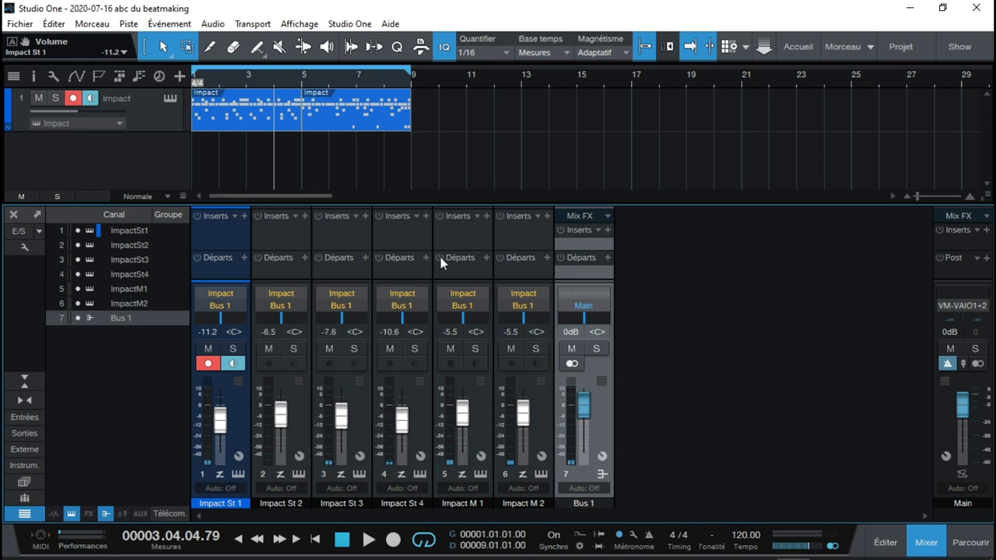
Step: Hide the mixer, merge the two Impact parts into one and split its pitches onto separate tracks
{"action": "key", "text": "F3"}
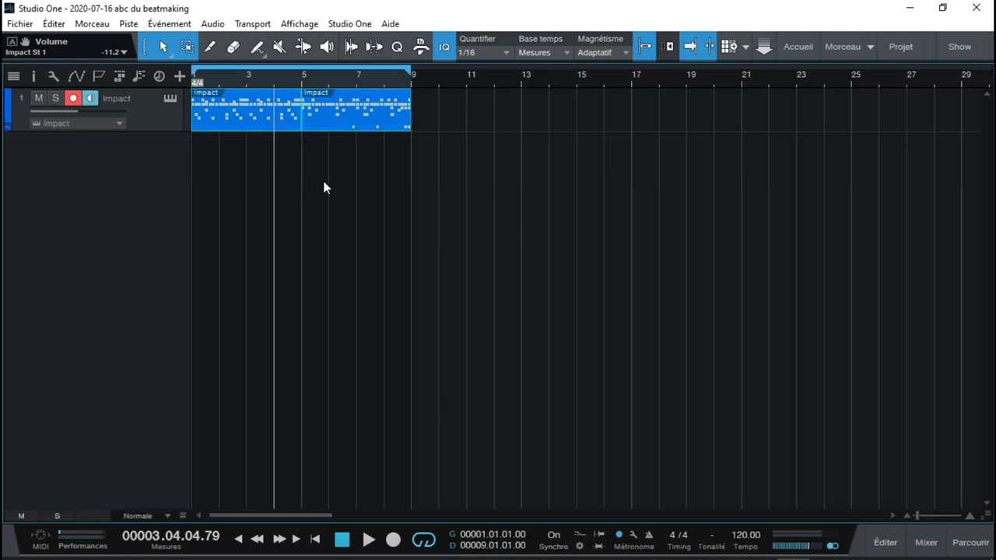
{"action": "left_click_drag", "start_coordinate": [417, 118], "coordinate": [195, 136]}
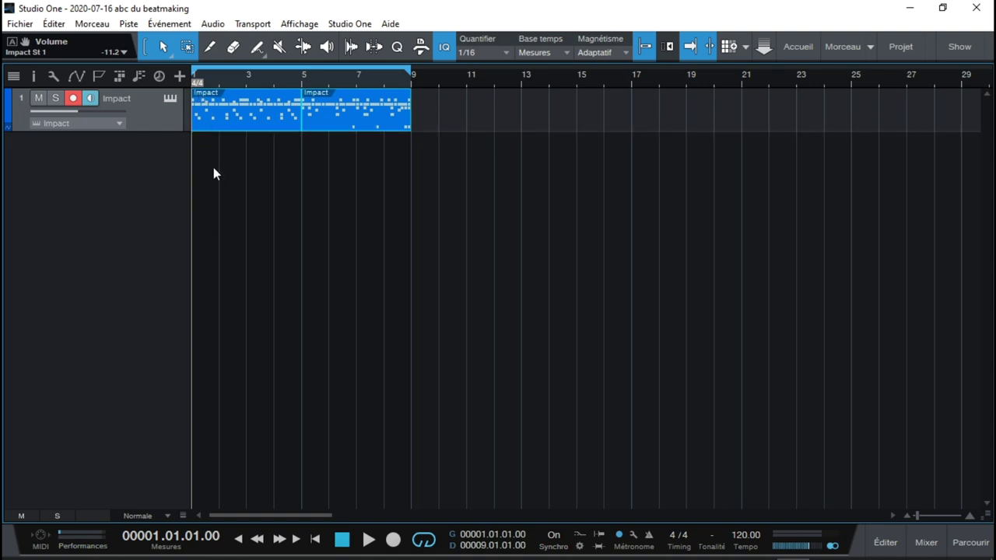
{"action": "right_click", "coordinate": [228, 128]}
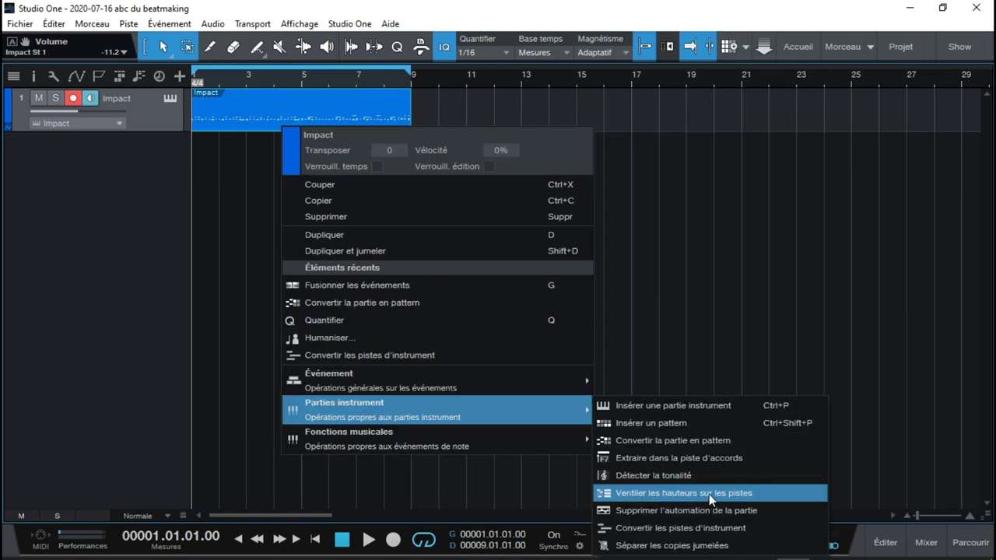
{"action": "left_click", "coordinate": [709, 493]}
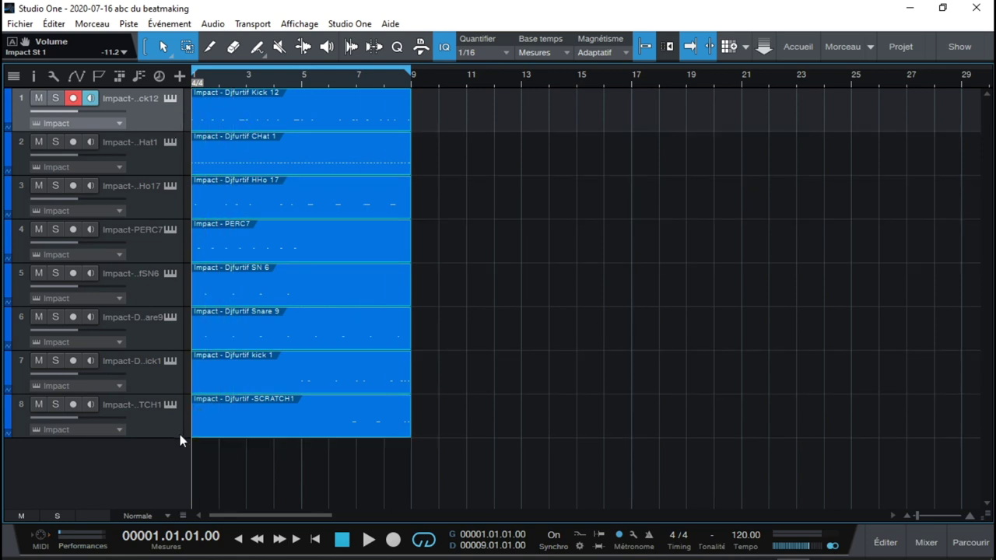
Step: Select all eight split Impact tracks and pack them into a folder track
{"action": "left_click", "coordinate": [150, 432]}
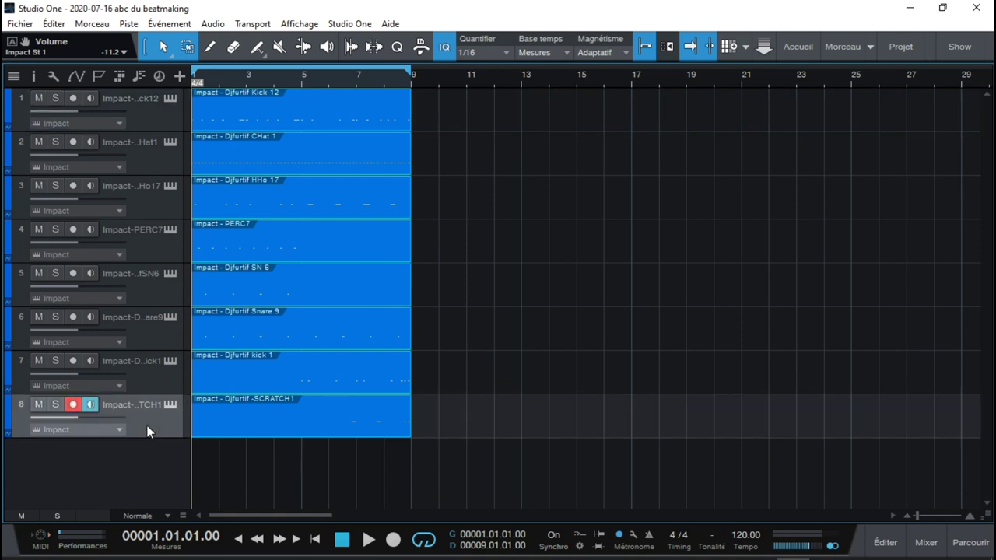
{"action": "left_click", "coordinate": [148, 378]}
{"action": "left_click", "coordinate": [154, 325]}
{"action": "left_click", "coordinate": [157, 276]}
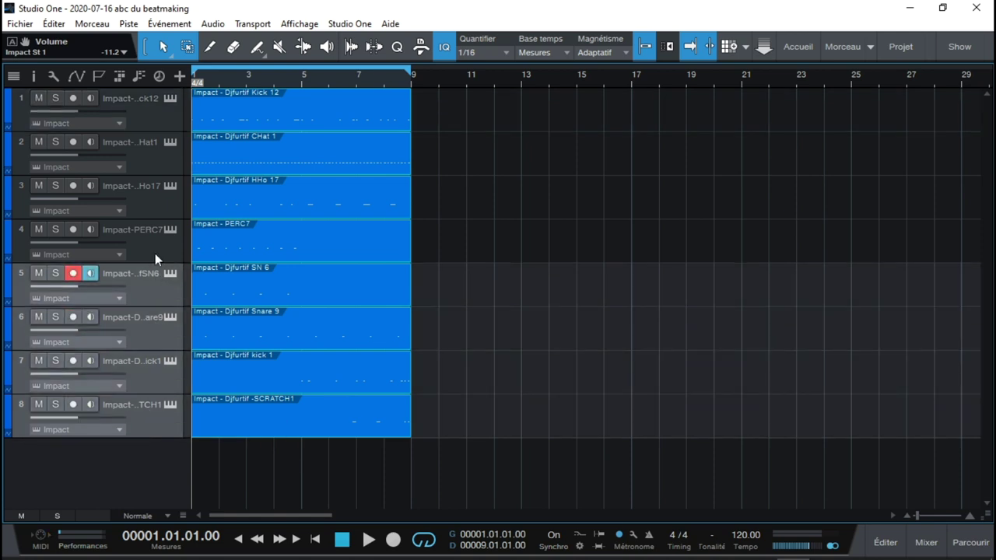
{"action": "left_click", "coordinate": [150, 243]}
{"action": "left_click", "coordinate": [158, 196]}
{"action": "left_click", "coordinate": [152, 164]}
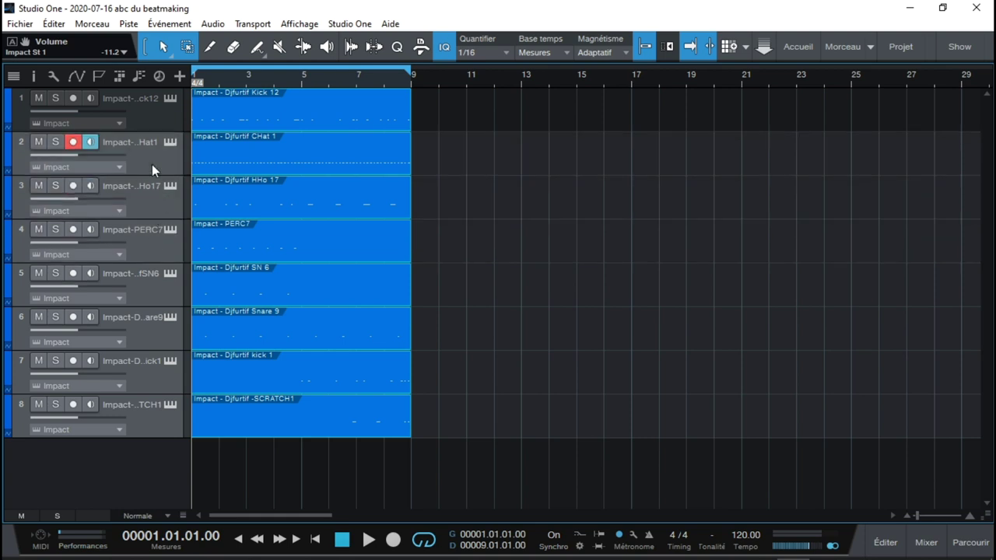
{"action": "left_click", "coordinate": [149, 109]}
{"action": "right_click", "coordinate": [149, 106]}
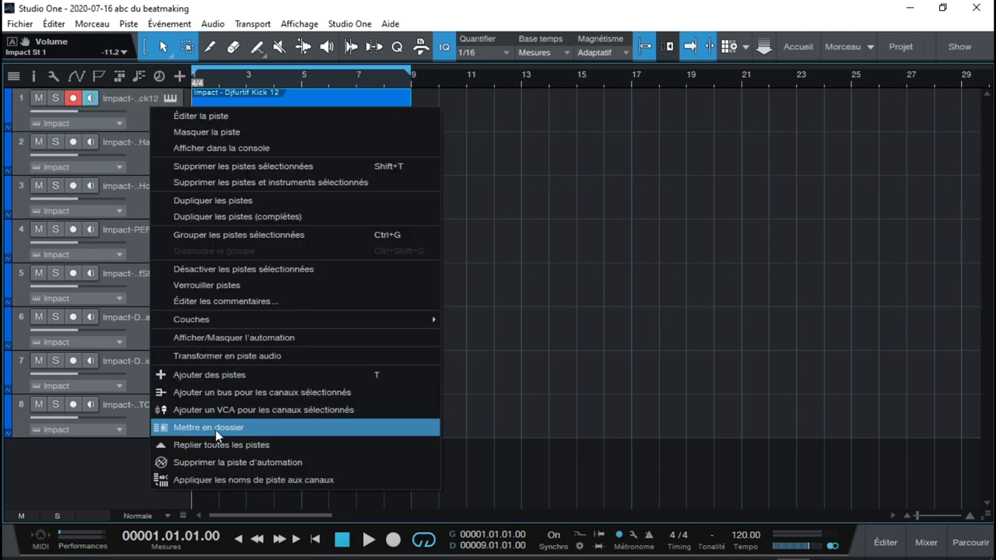
{"action": "left_click", "coordinate": [218, 433]}
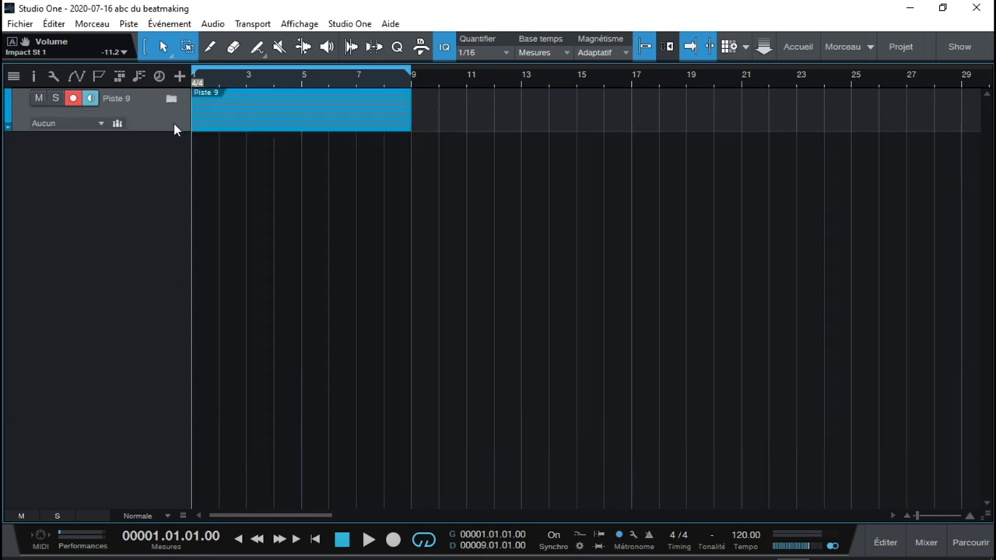
Step: Start playback and rename the folder track DRUM
{"action": "key", "text": "space"}
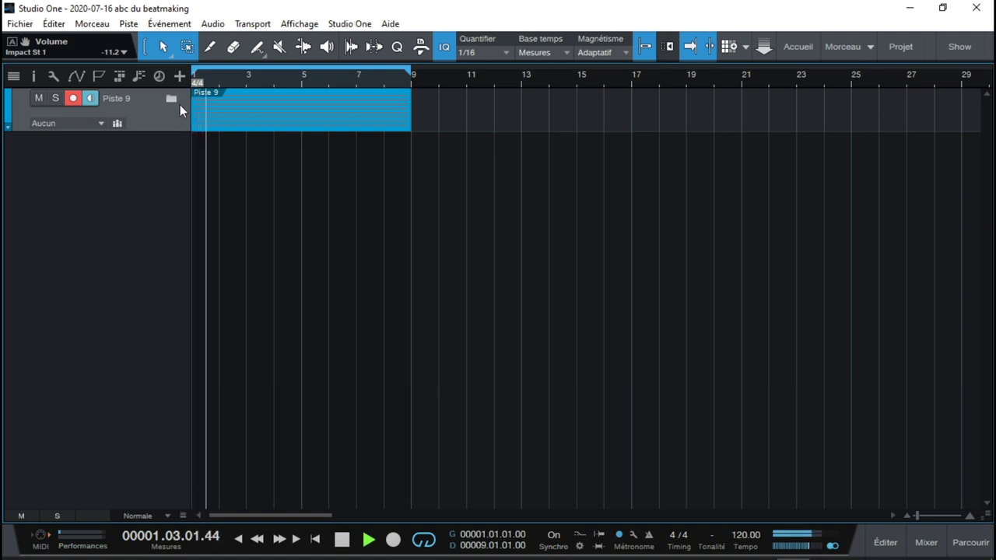
{"action": "double_click", "coordinate": [123, 96]}
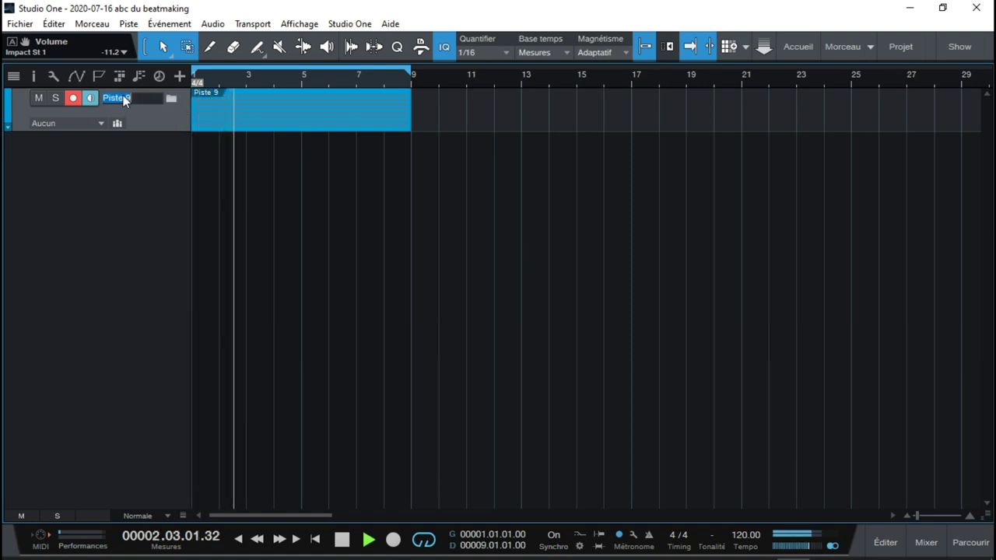
{"action": "type", "text": "DRUM"}
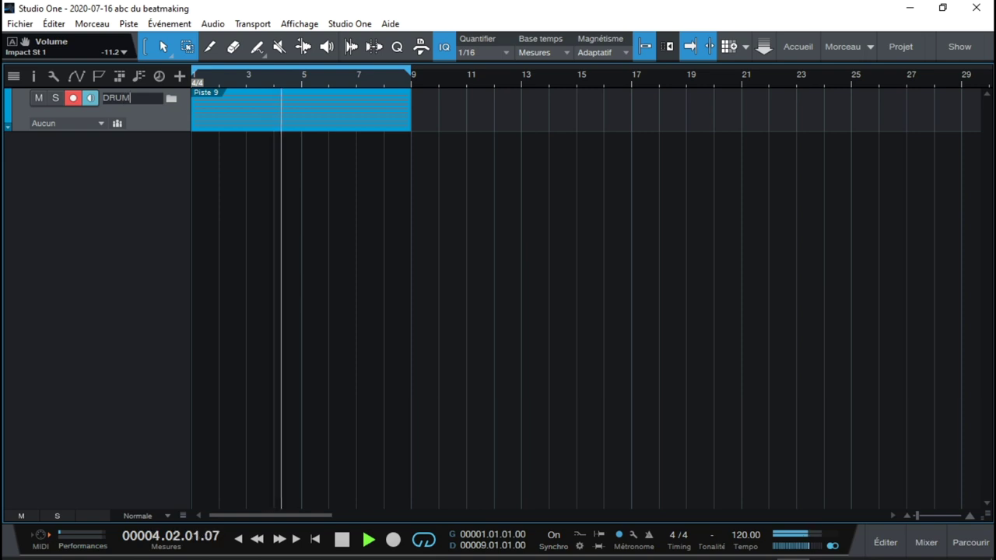
{"action": "key", "text": "Return"}
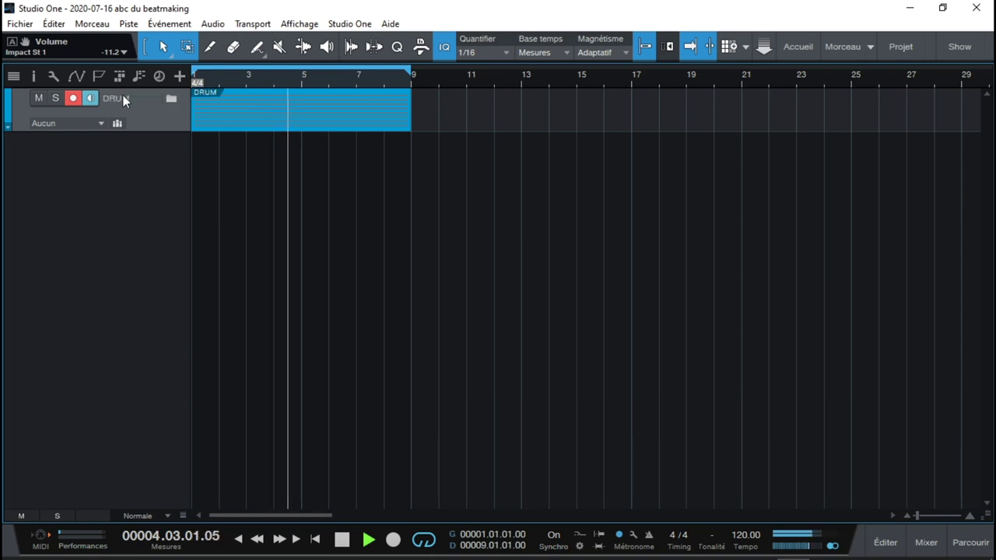
Step: Expand the DRUM folder, solo its eight tracks one after another during playback, clear all solos and collapse the folder
{"action": "left_click", "coordinate": [172, 99]}
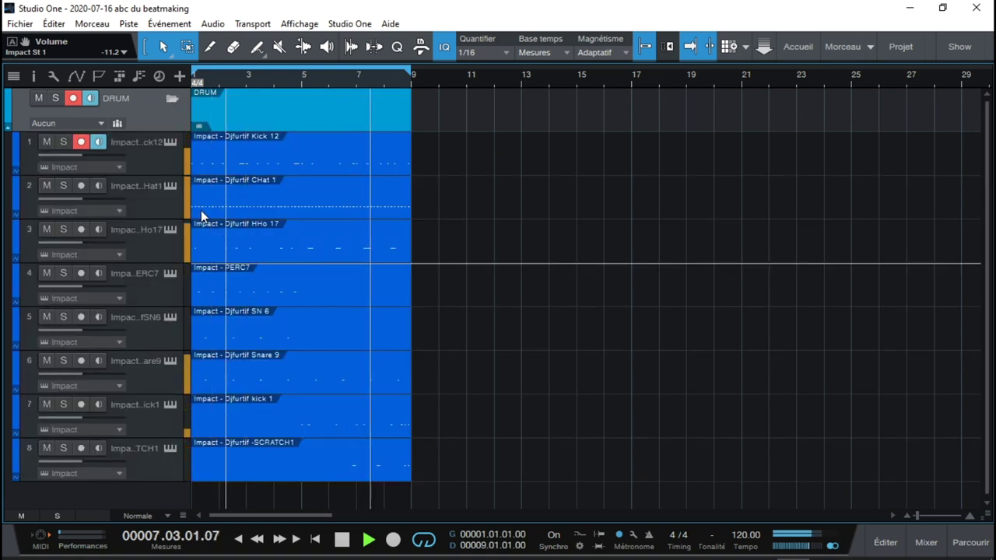
{"action": "left_click", "coordinate": [63, 141]}
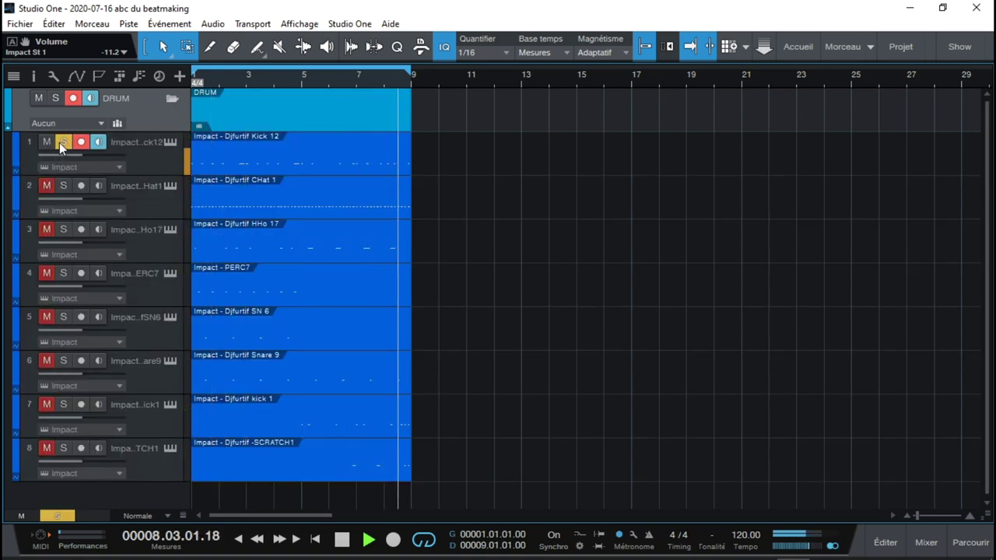
{"action": "left_click", "coordinate": [63, 185]}
{"action": "left_click", "coordinate": [63, 229]}
{"action": "left_click", "coordinate": [63, 274]}
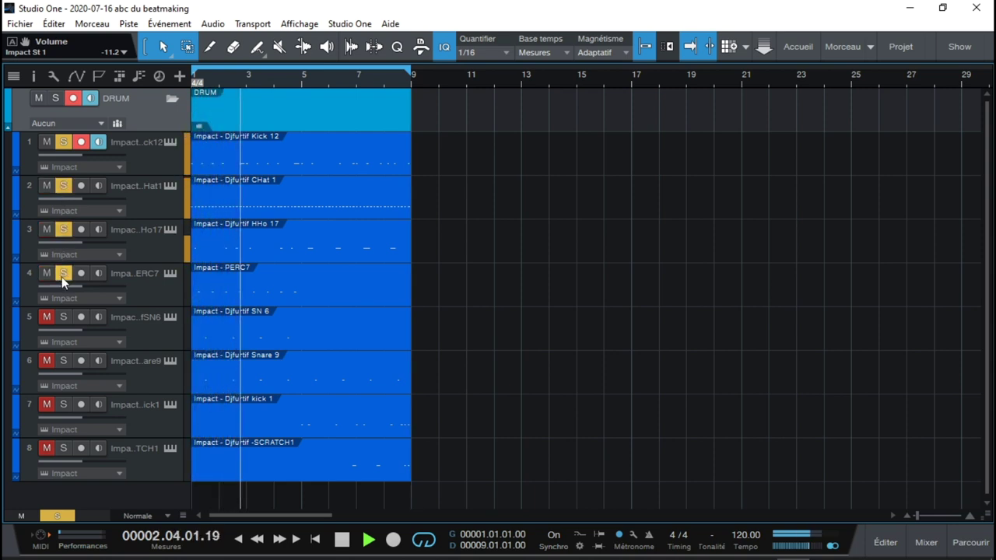
{"action": "left_click", "coordinate": [63, 318]}
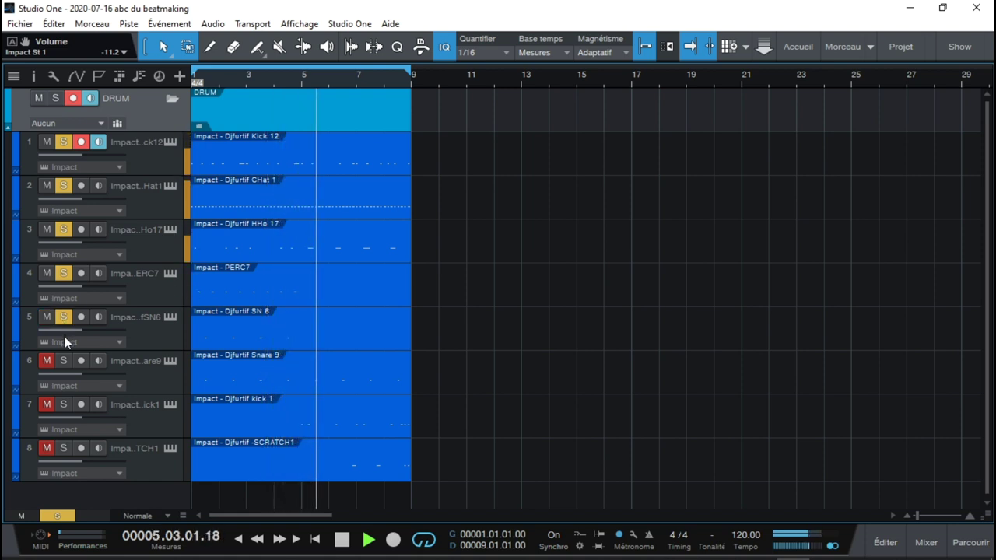
{"action": "left_click", "coordinate": [63, 360]}
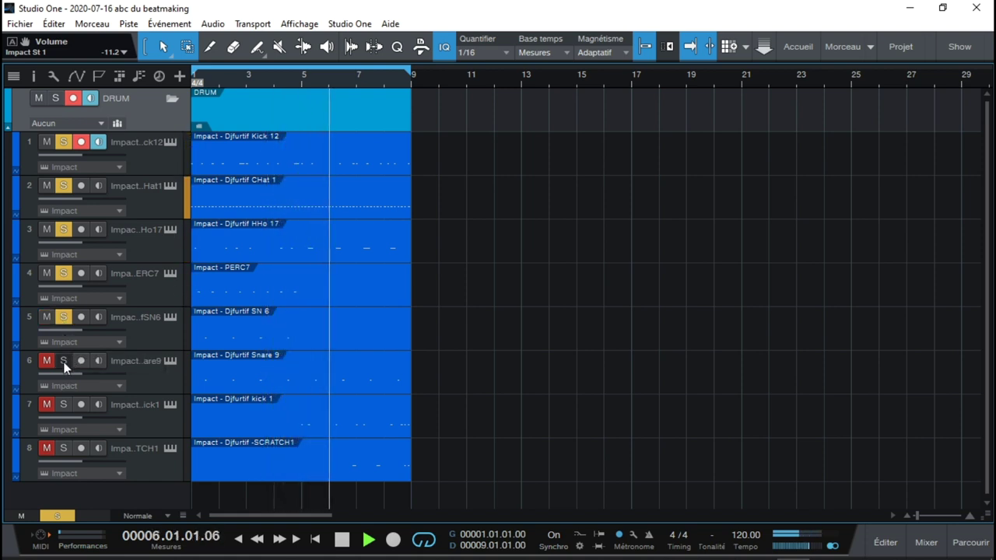
{"action": "left_click", "coordinate": [63, 406]}
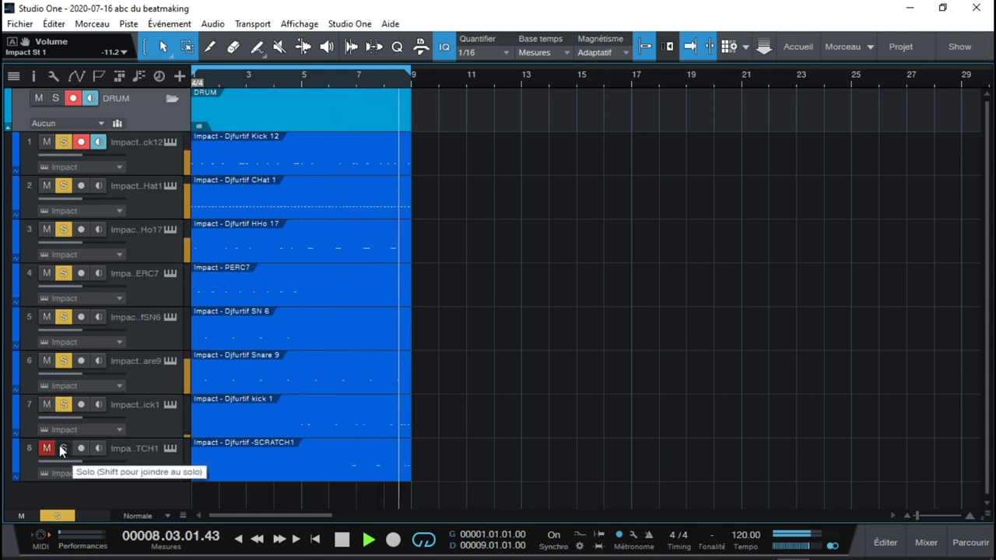
{"action": "left_click", "coordinate": [62, 448]}
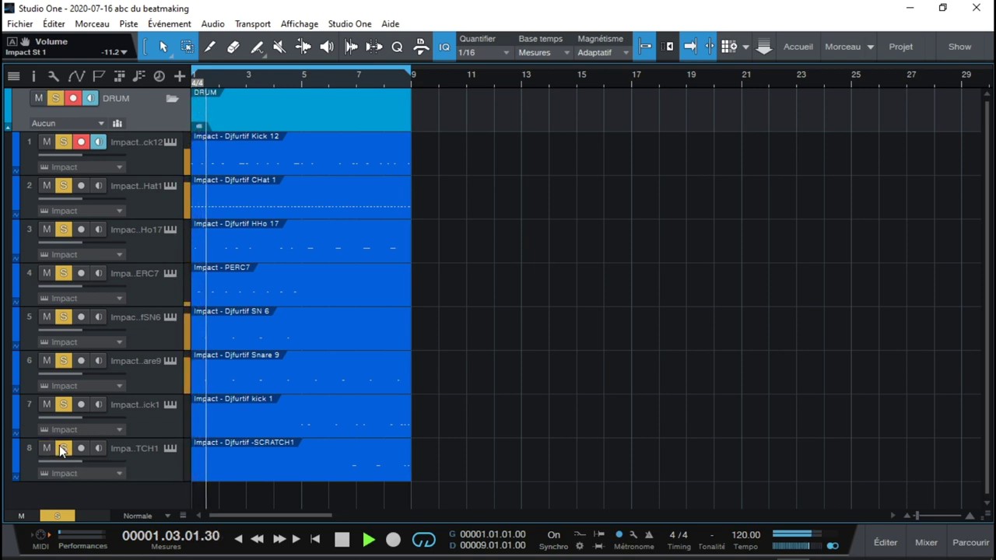
{"action": "left_click", "coordinate": [57, 96]}
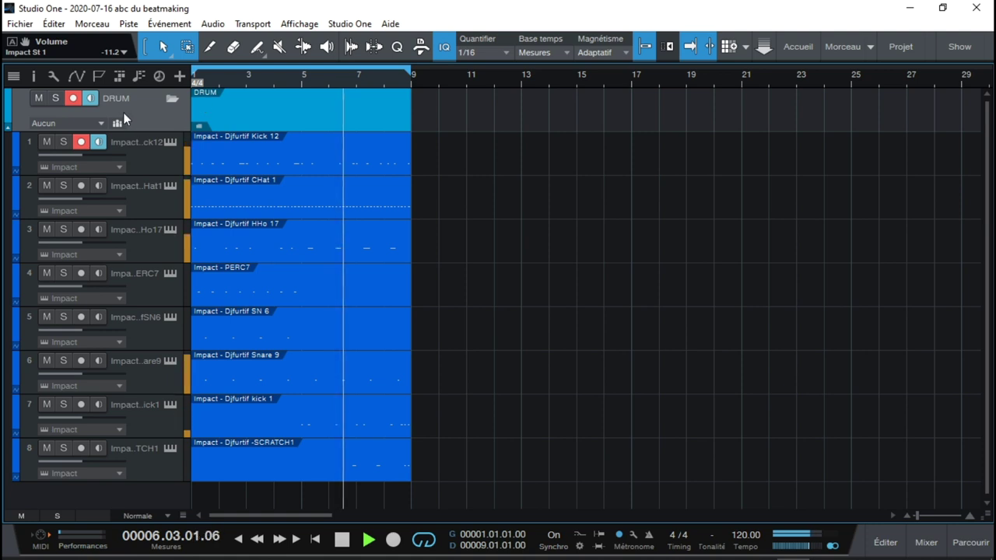
{"action": "left_click", "coordinate": [173, 99]}
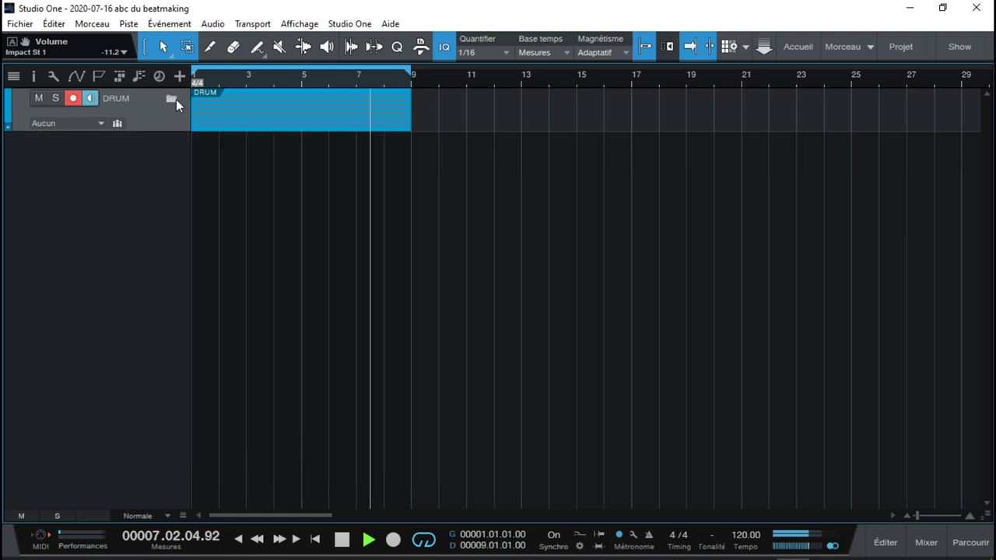
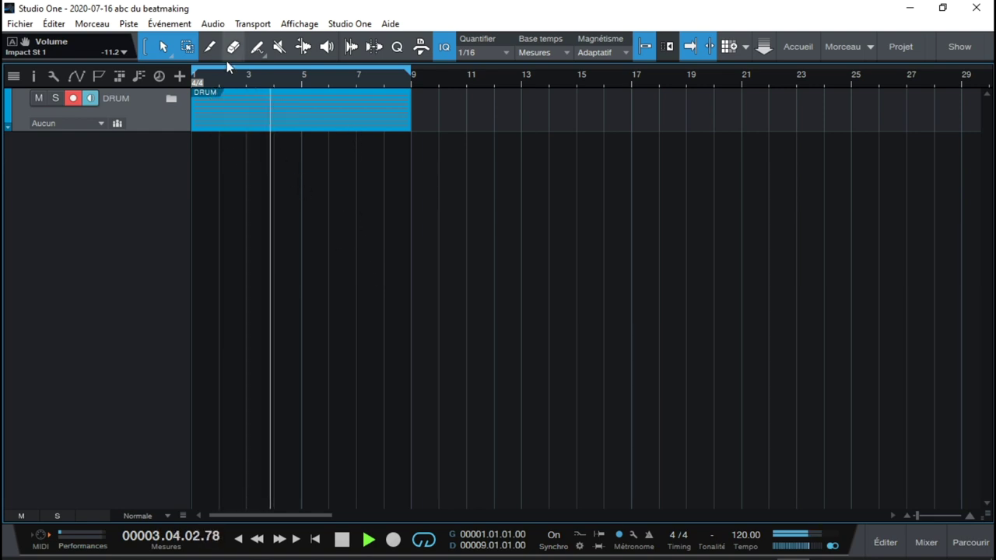
Step: Show the mixer, solo the six Impact channels in turn during playback, and clear all their solos through Bus 1
{"action": "left_click", "coordinate": [925, 543]}
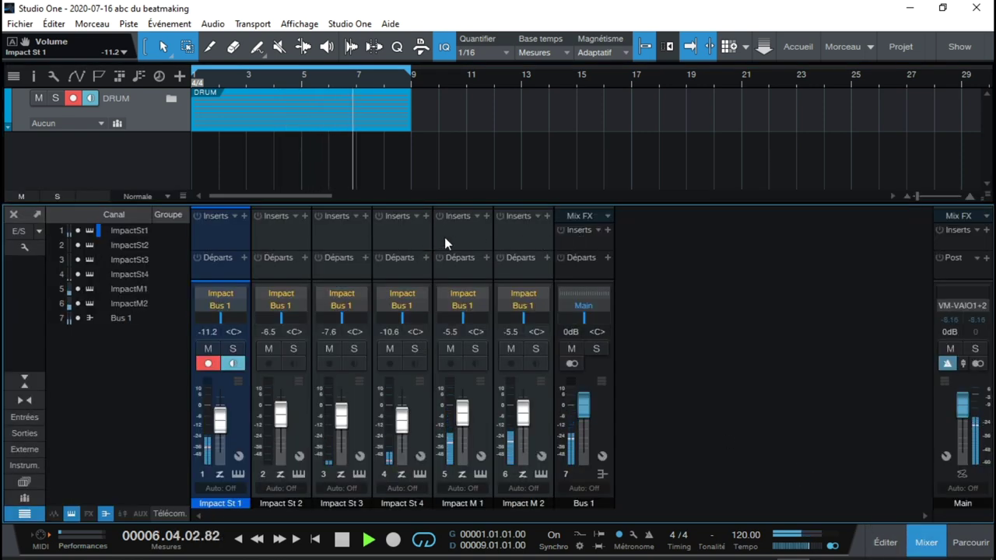
{"action": "left_click", "coordinate": [232, 349]}
{"action": "left_click", "coordinate": [293, 348]}
{"action": "left_click", "coordinate": [354, 349]}
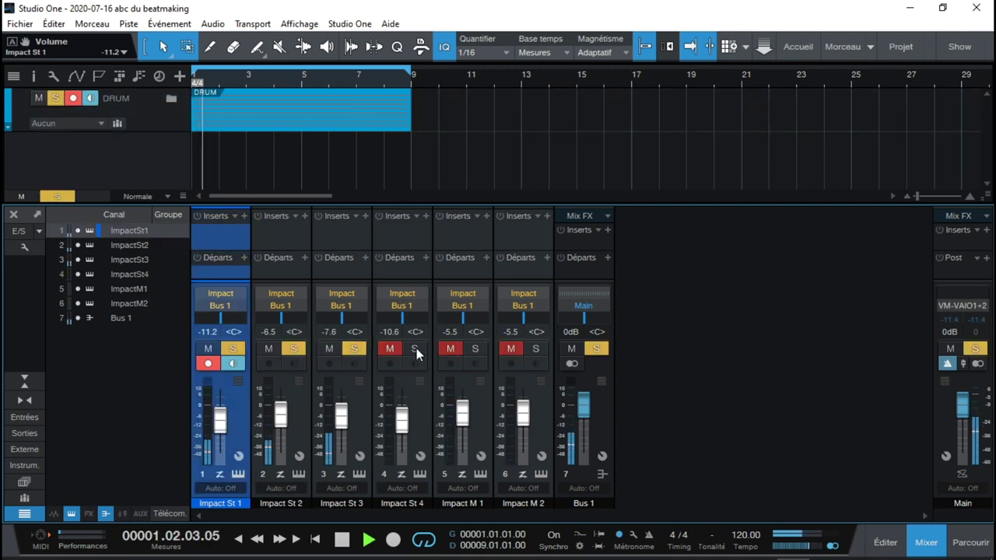
{"action": "left_click", "coordinate": [415, 349]}
{"action": "left_click", "coordinate": [474, 348]}
{"action": "left_click", "coordinate": [536, 348]}
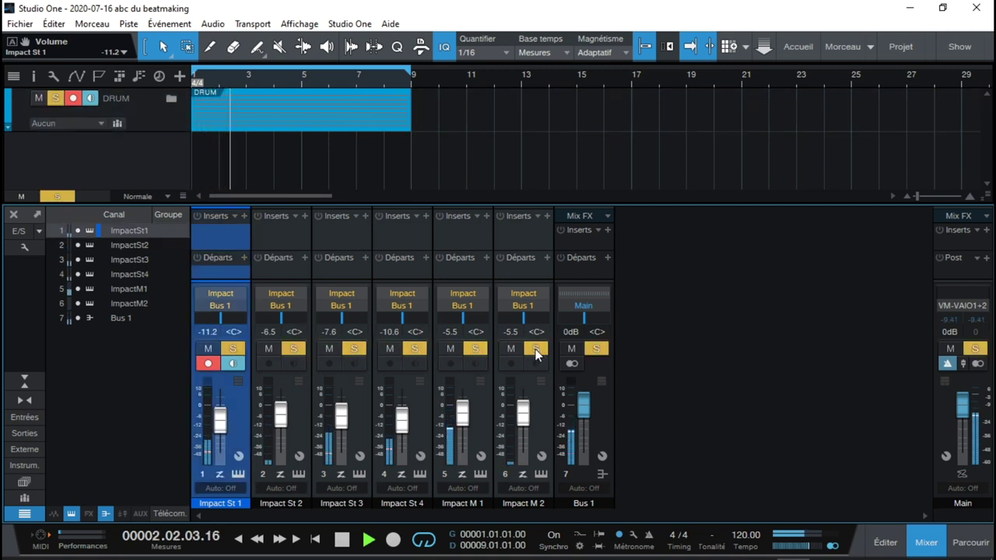
{"action": "left_click", "coordinate": [596, 349]}
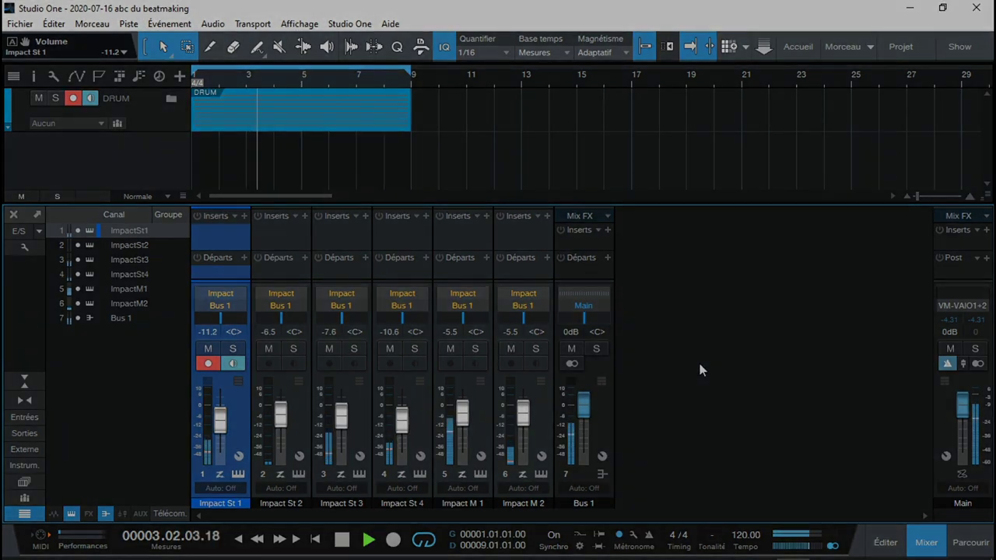